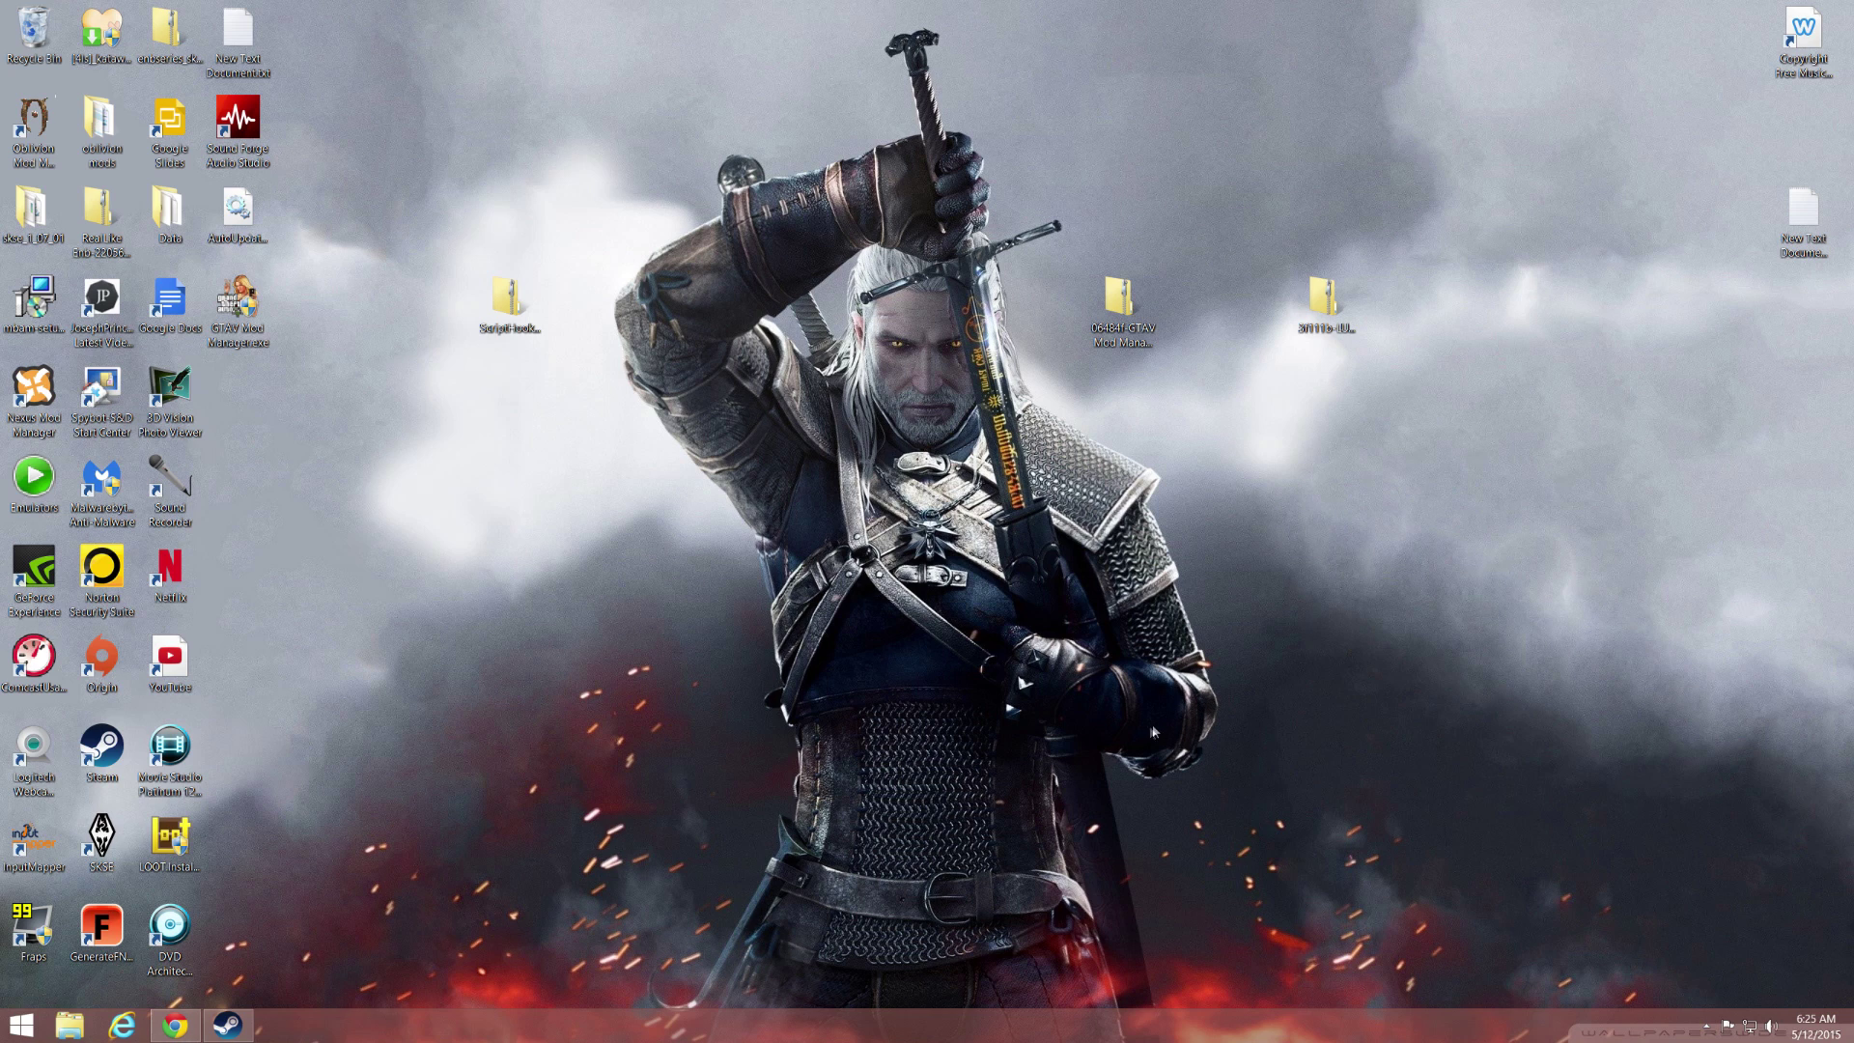
Return to the desktop and open the ScriptHookV_1.0.350.2a.zip archive.
{"action": "left_click", "coordinate": [175, 1026]}
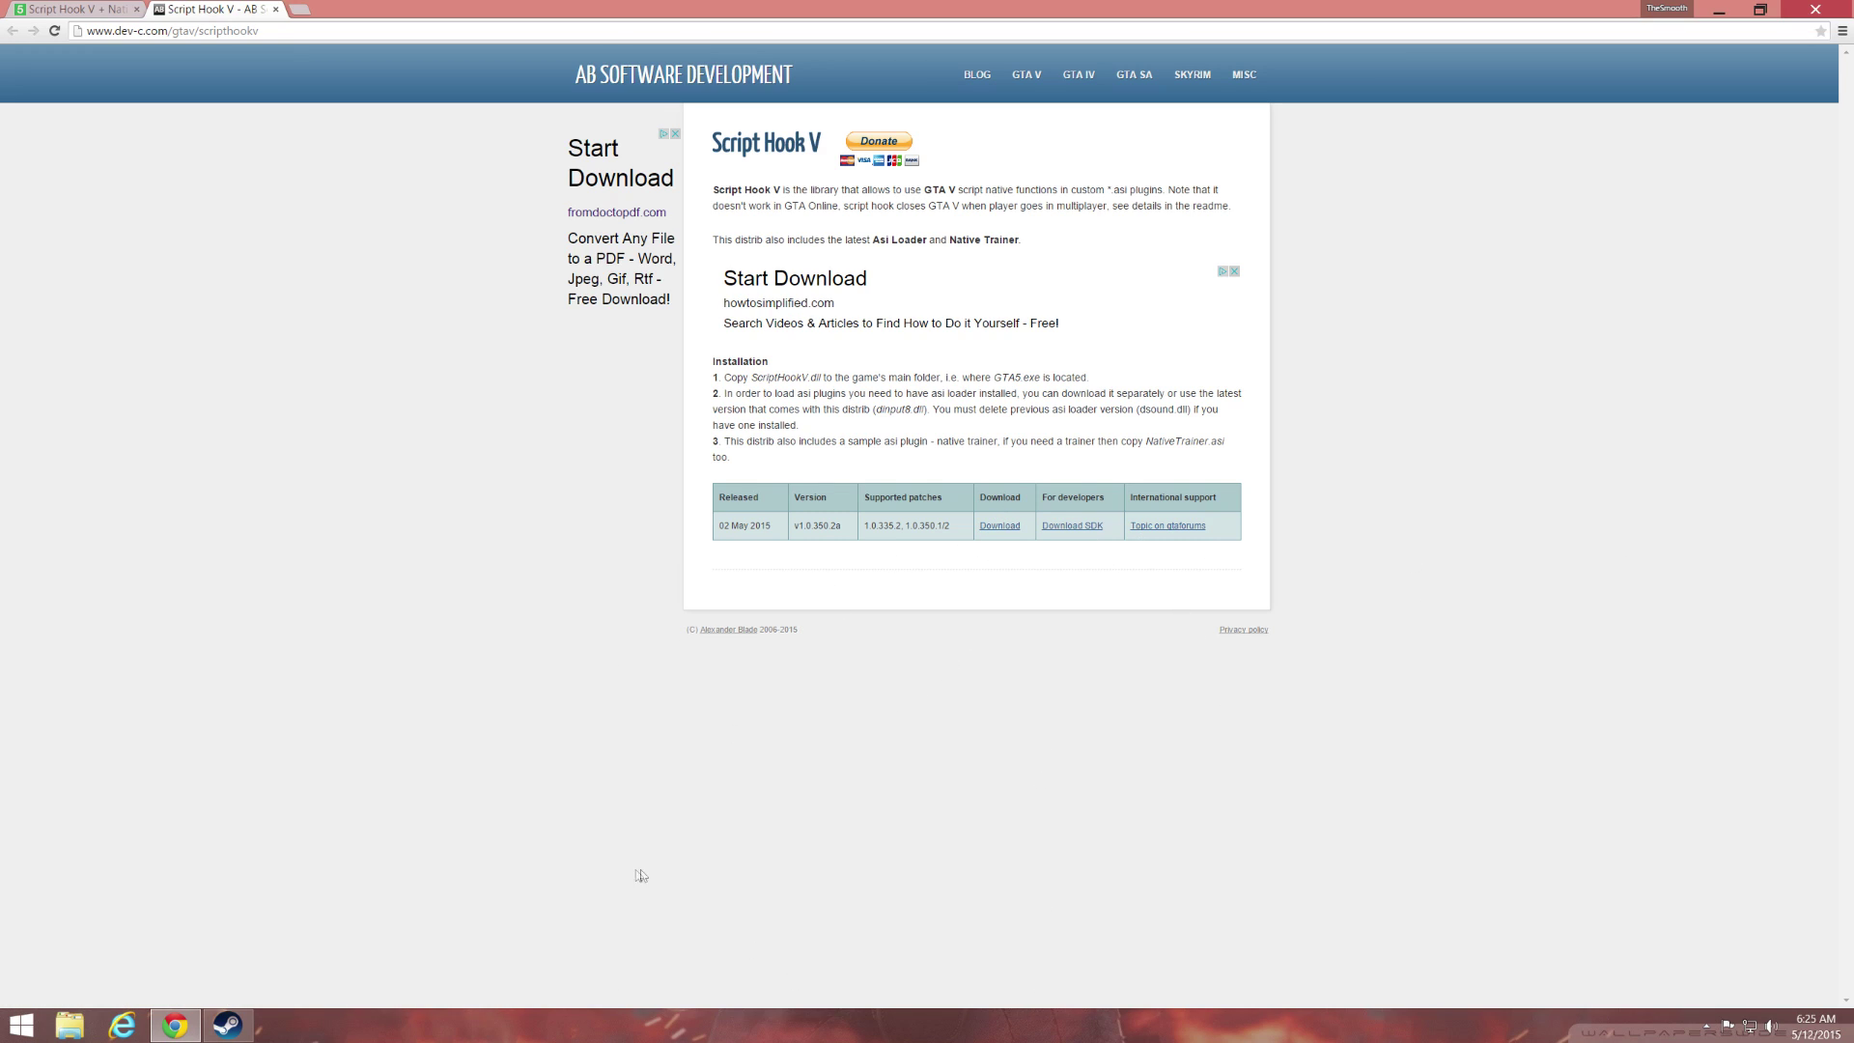
{"action": "left_click", "coordinate": [172, 1031]}
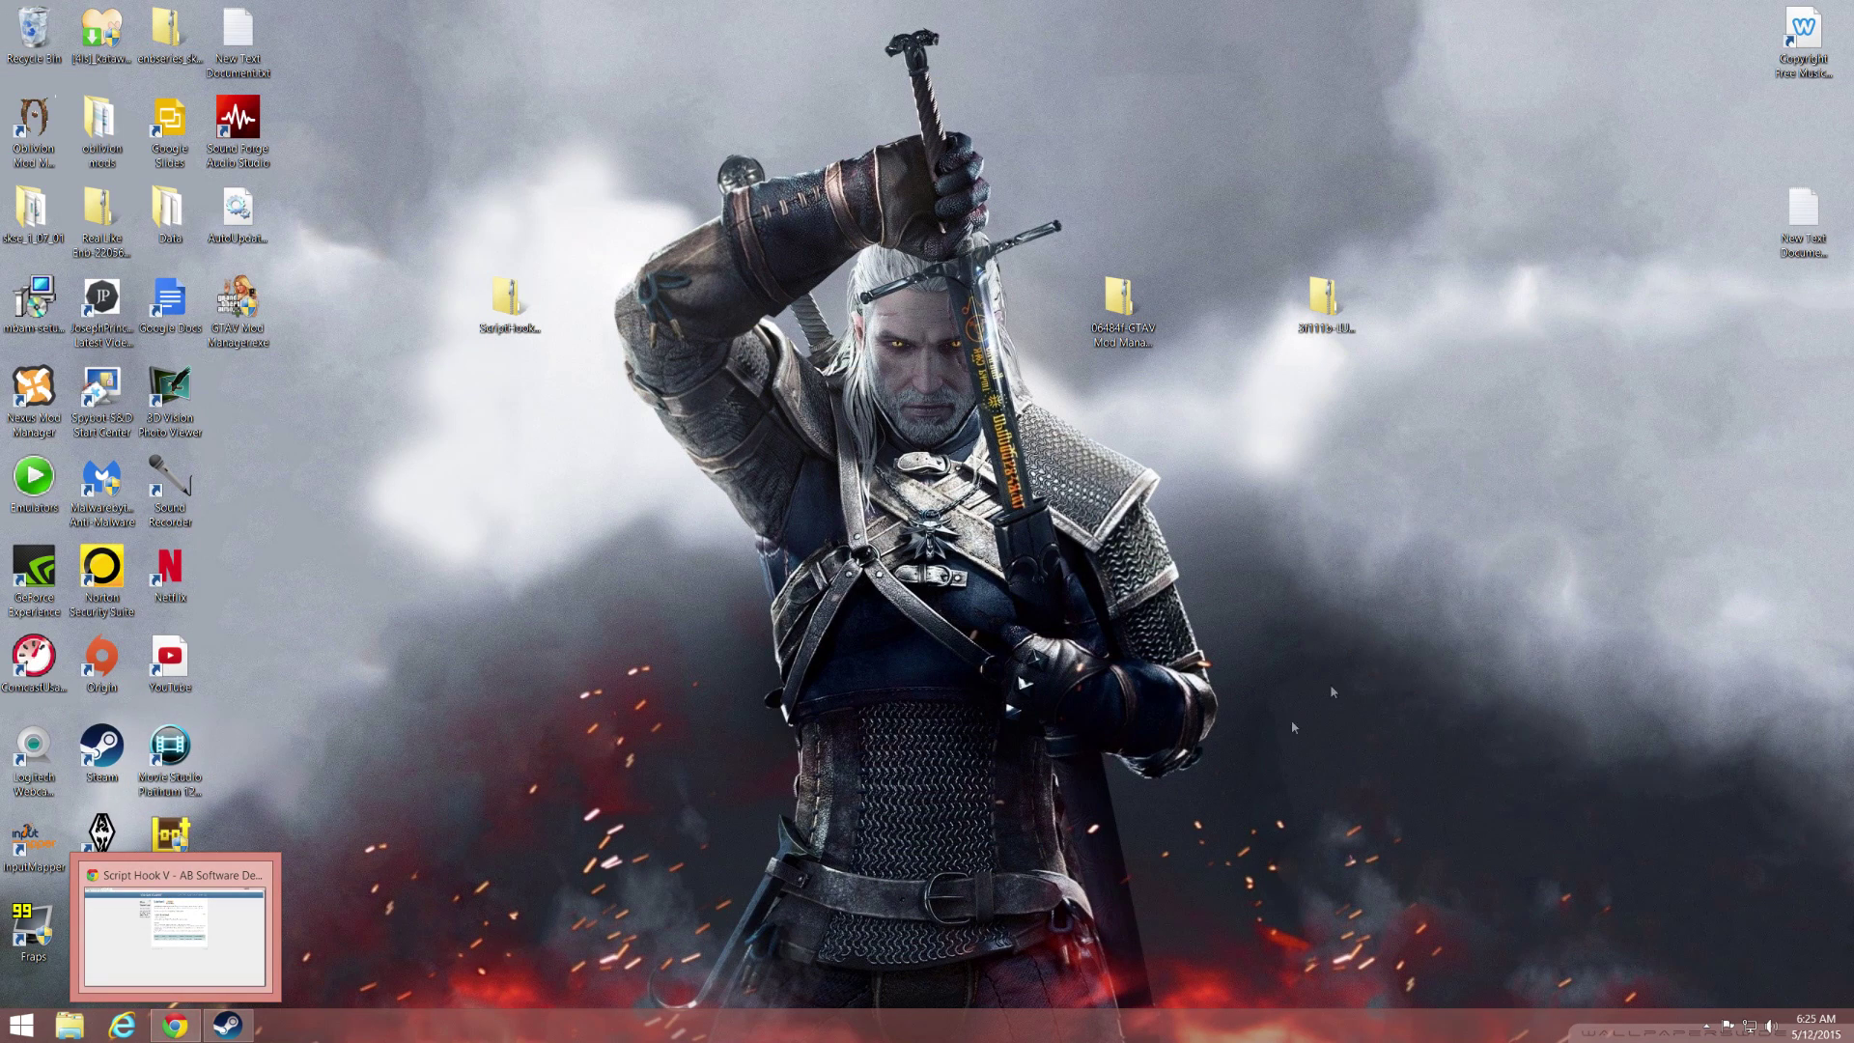
{"action": "double_click", "coordinate": [509, 301]}
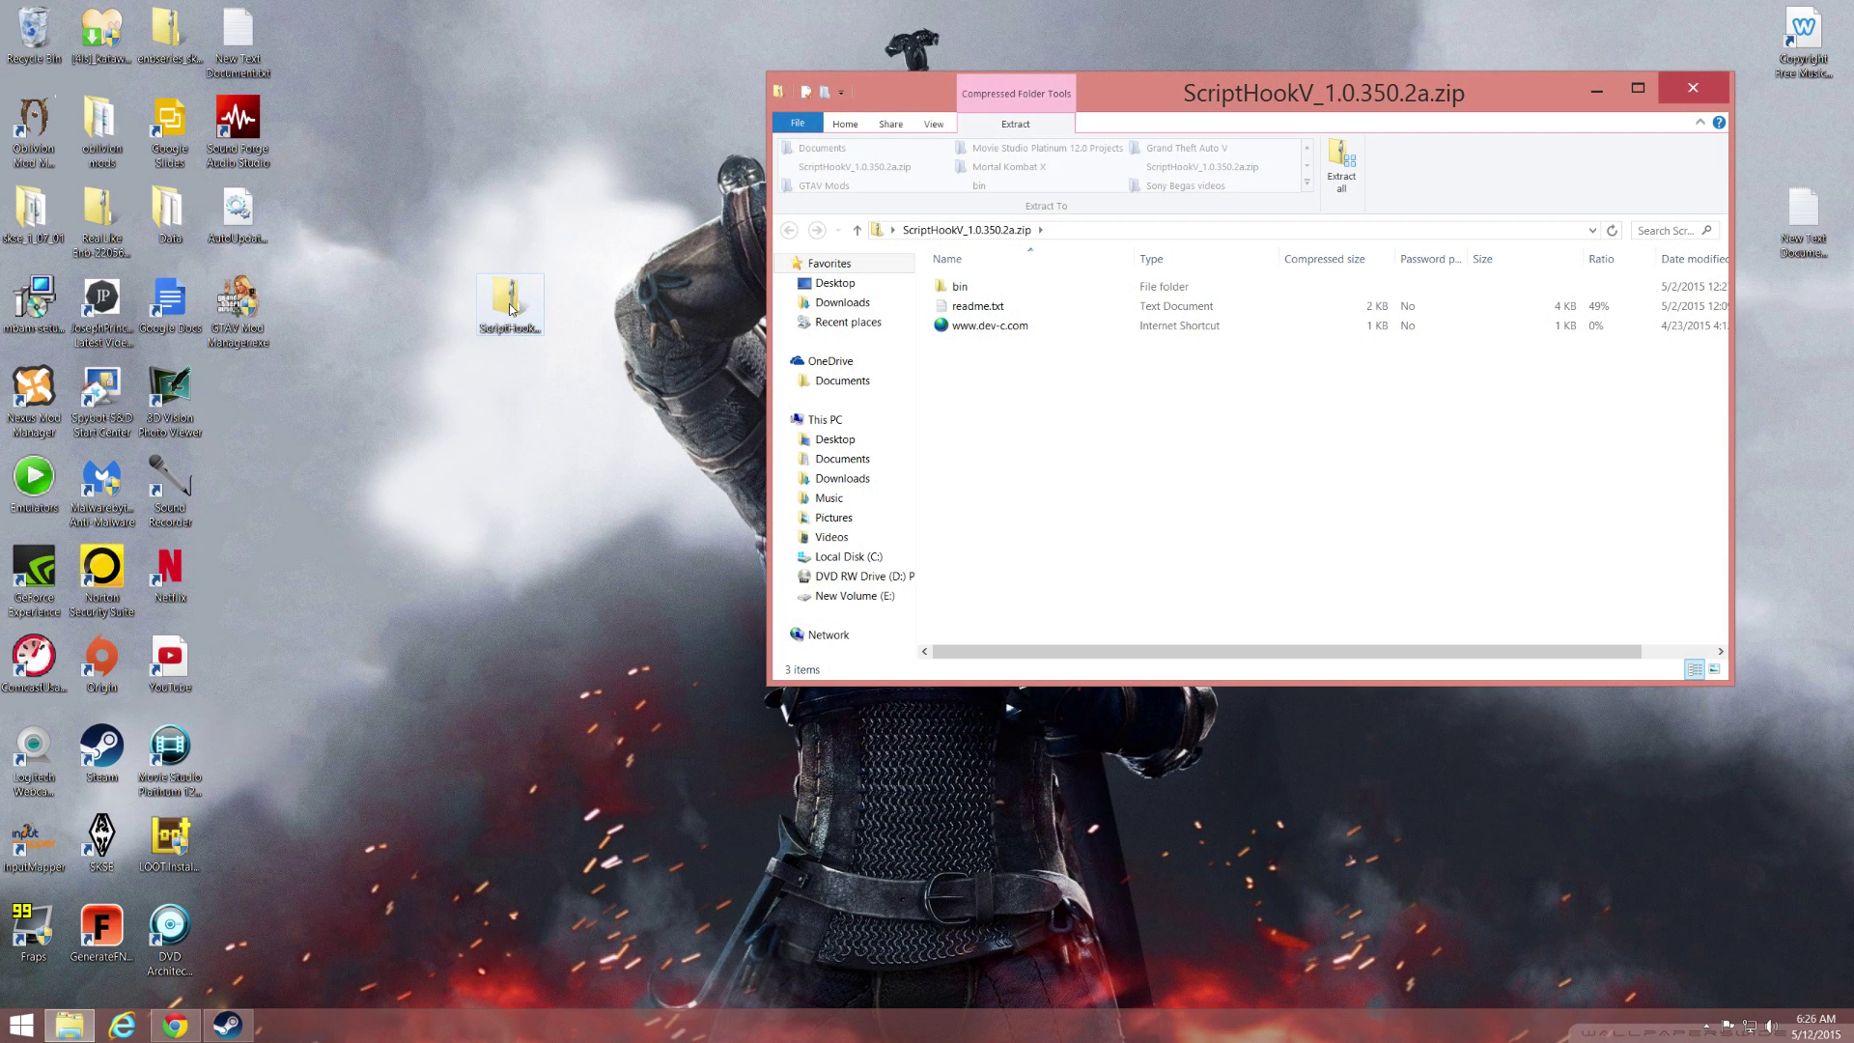
{"action": "left_click_drag", "start_coordinate": [1262, 104], "coordinate": [1190, 167]}
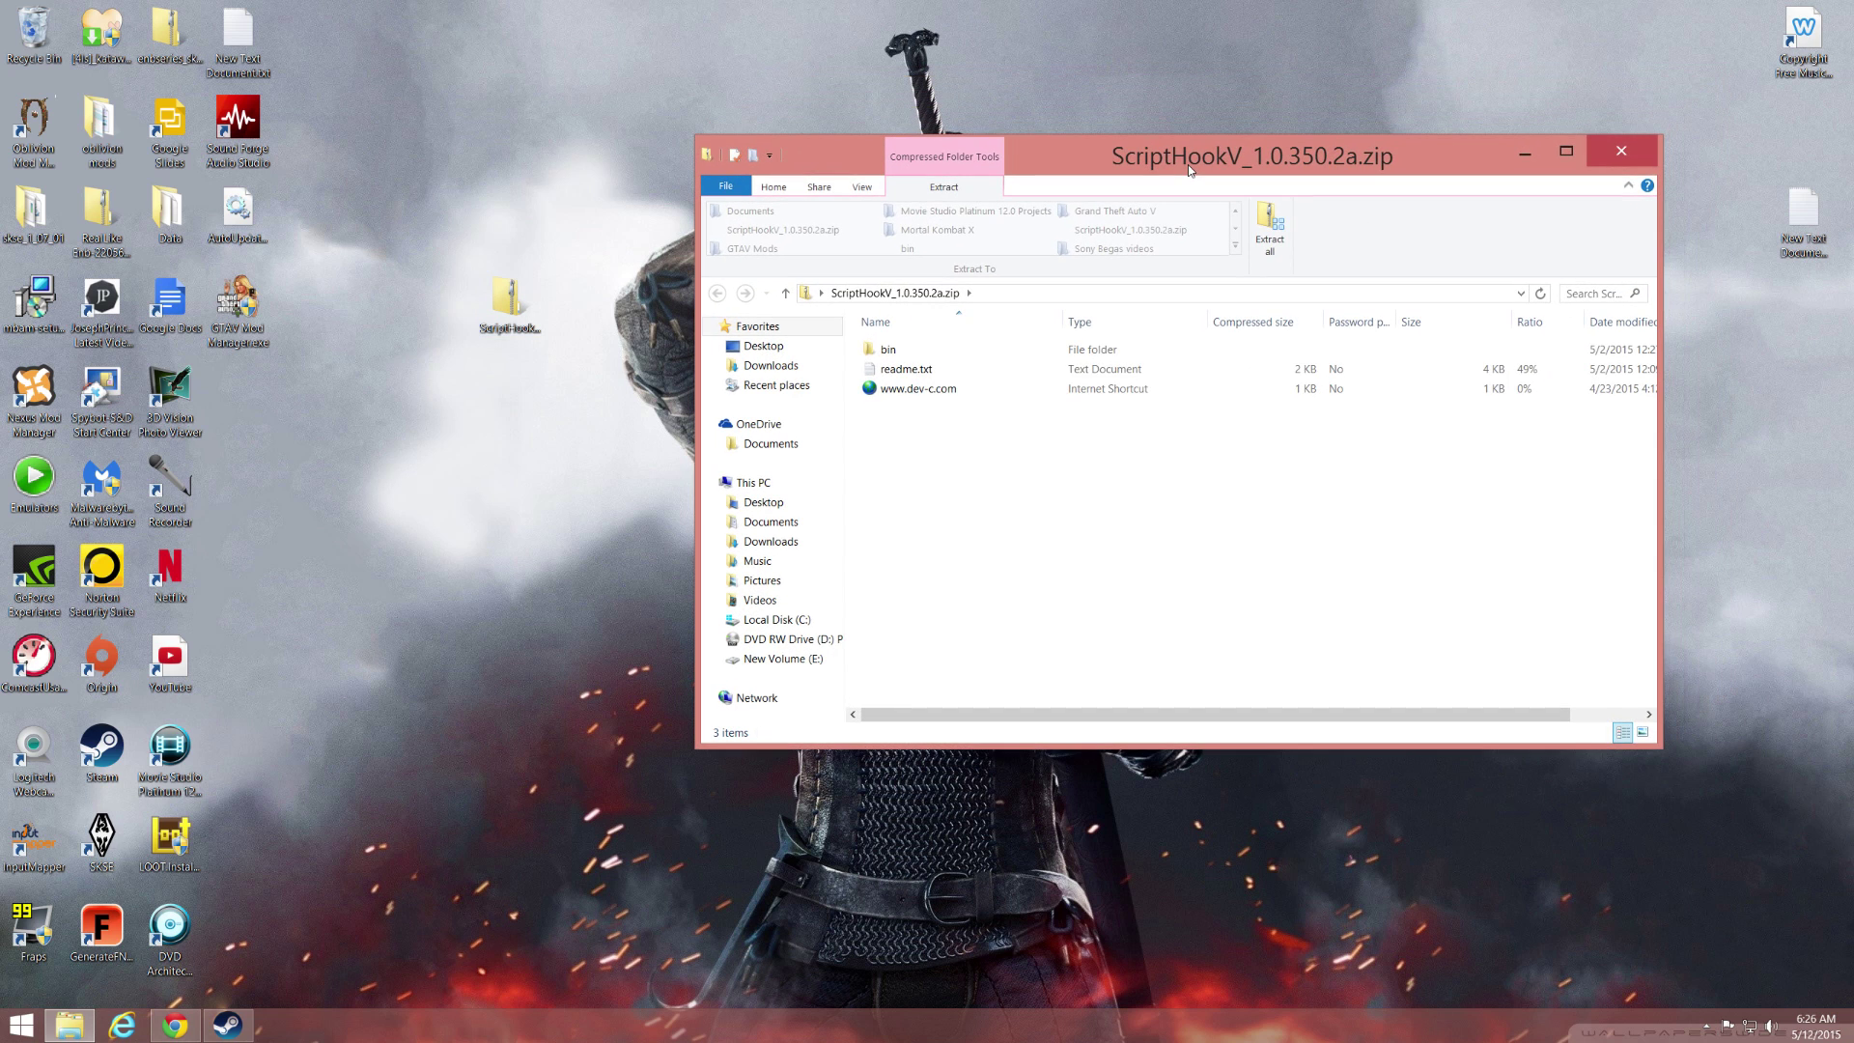
Read the archive's readme.txt in Notepad, then close it.
{"action": "left_click", "coordinate": [925, 373]}
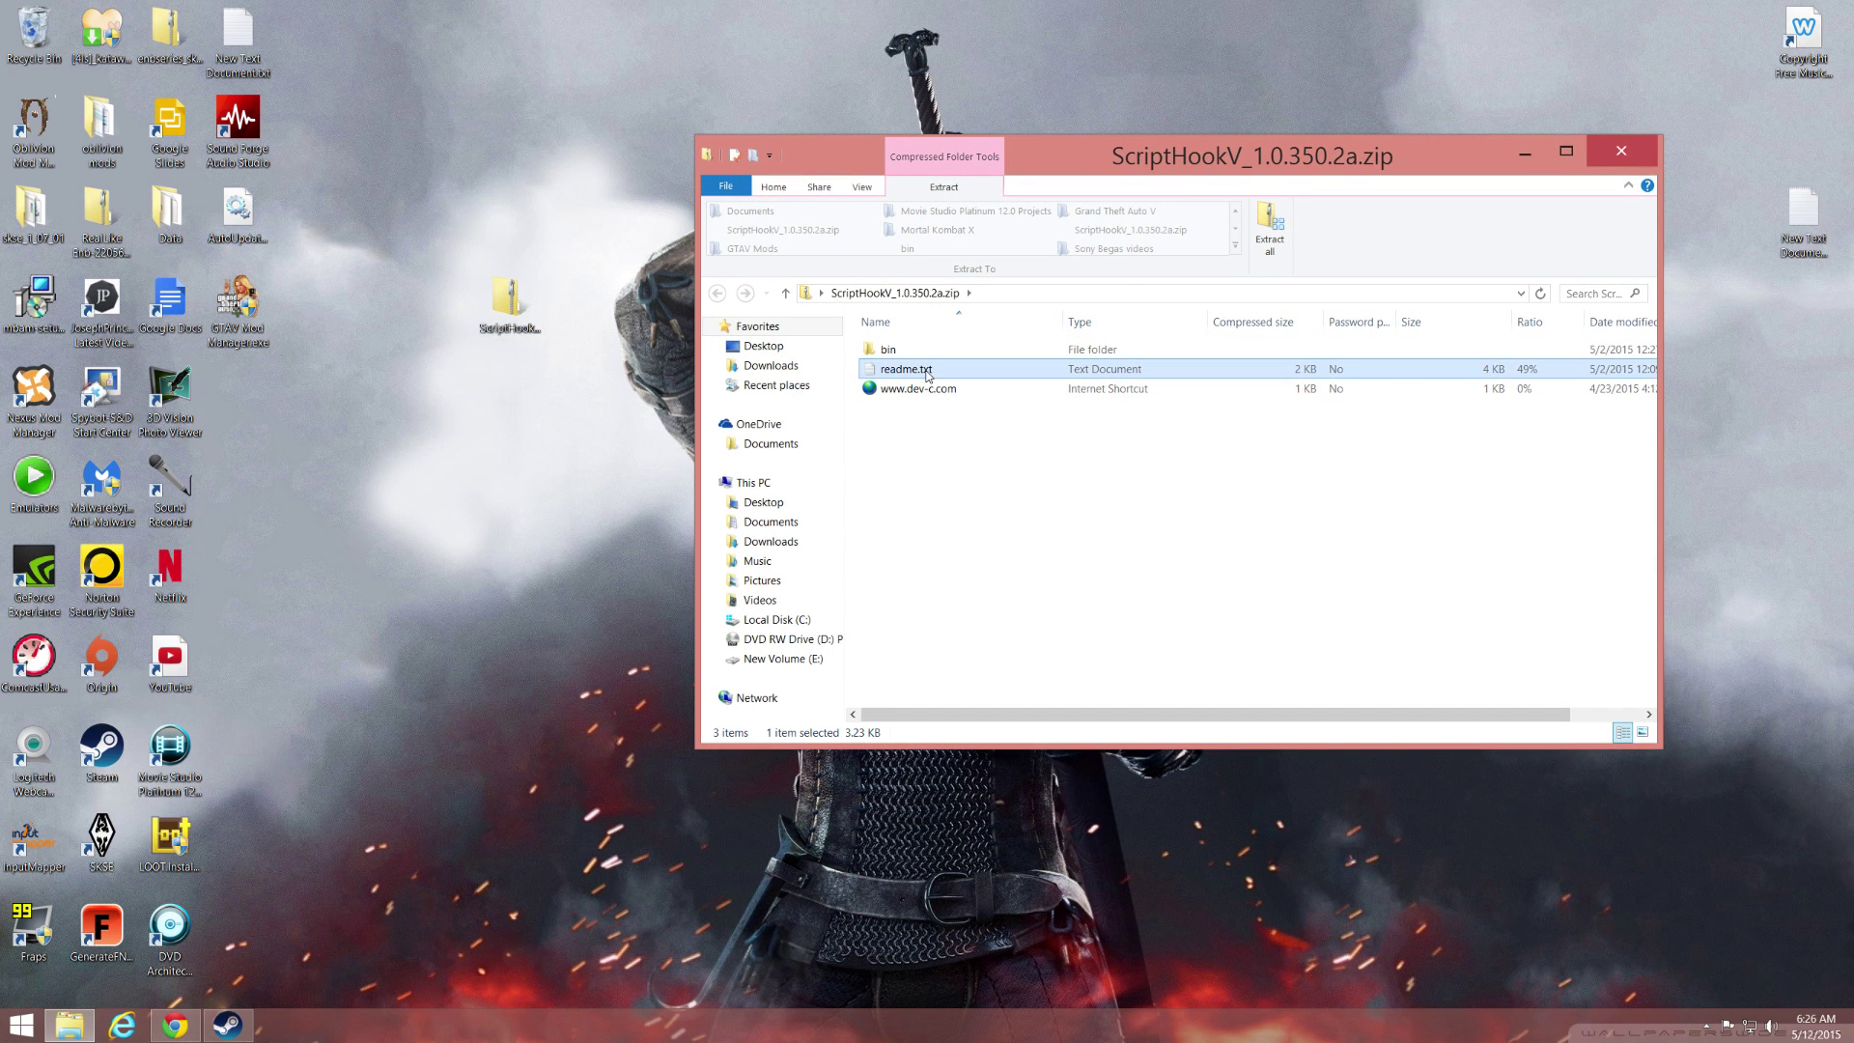
{"action": "double_click", "coordinate": [925, 373]}
{"action": "left_click", "coordinate": [1564, 162]}
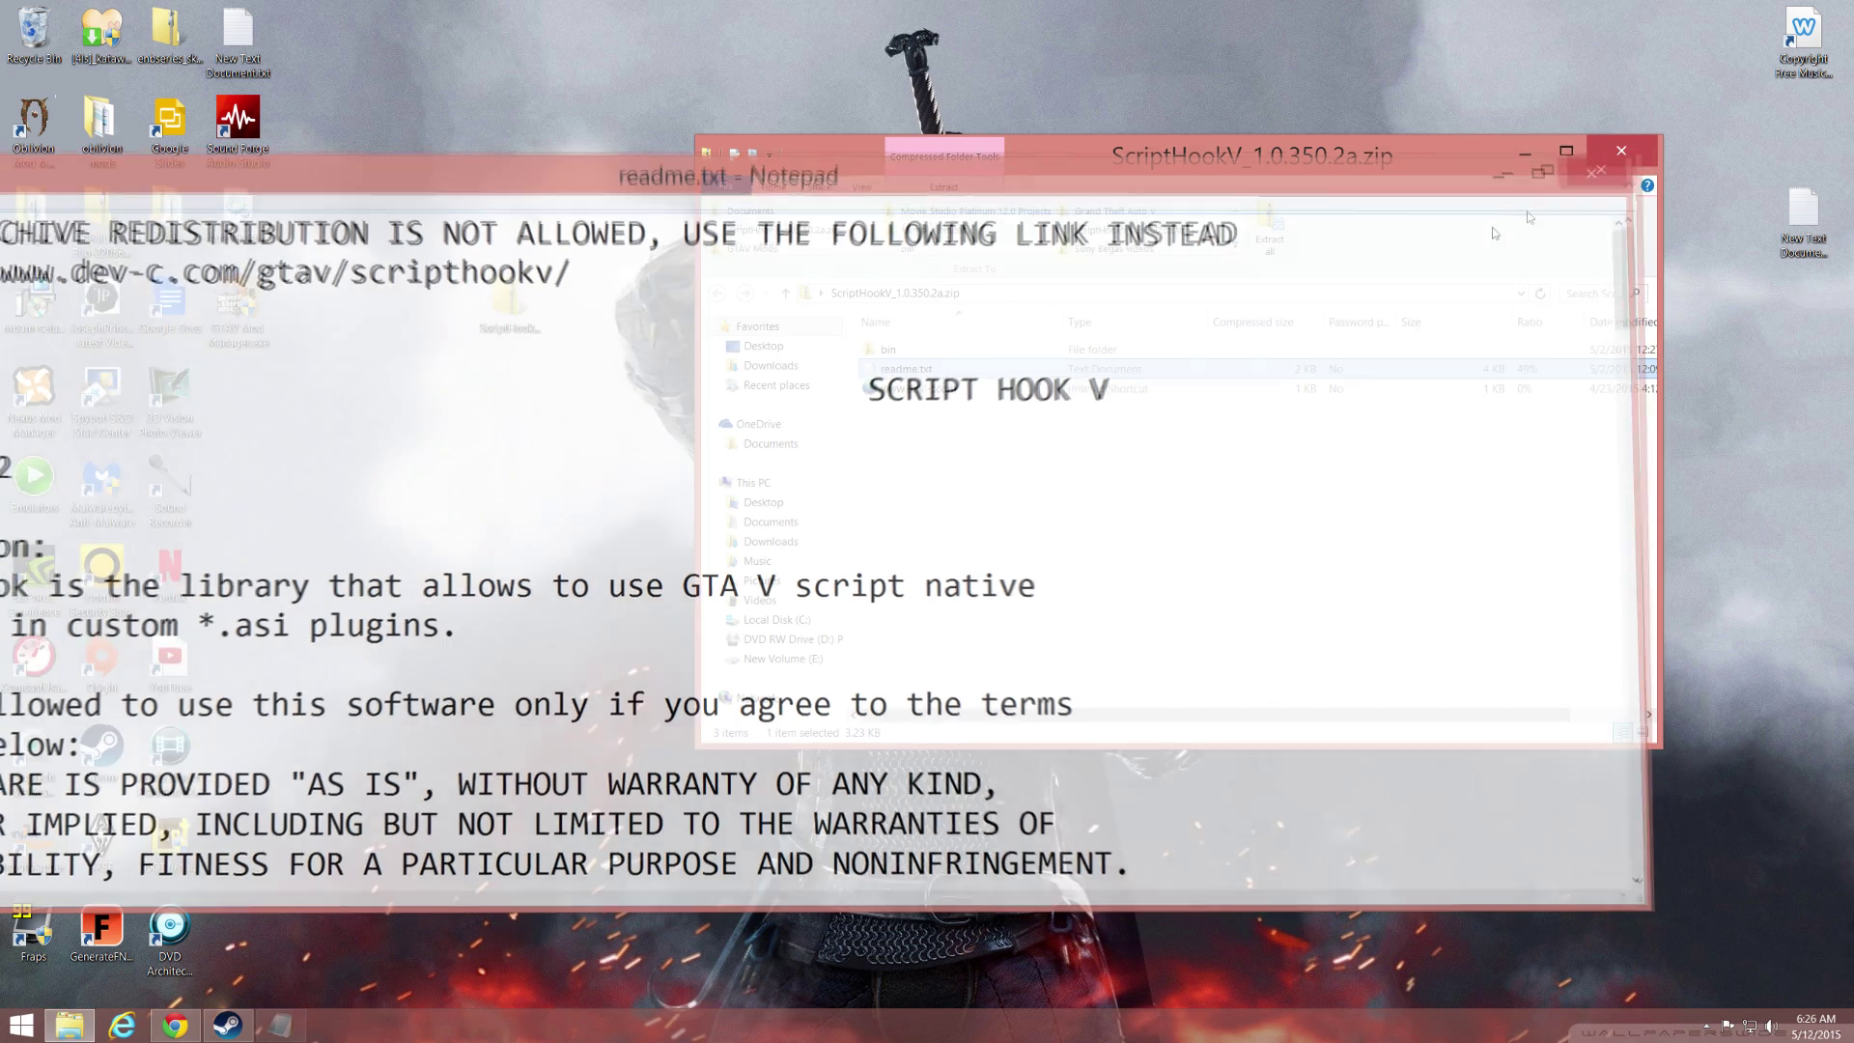
Open the bin folder, inspect NativeTrainer.asi and ScriptHookV.dll, then close the window.
{"action": "double_click", "coordinate": [917, 353]}
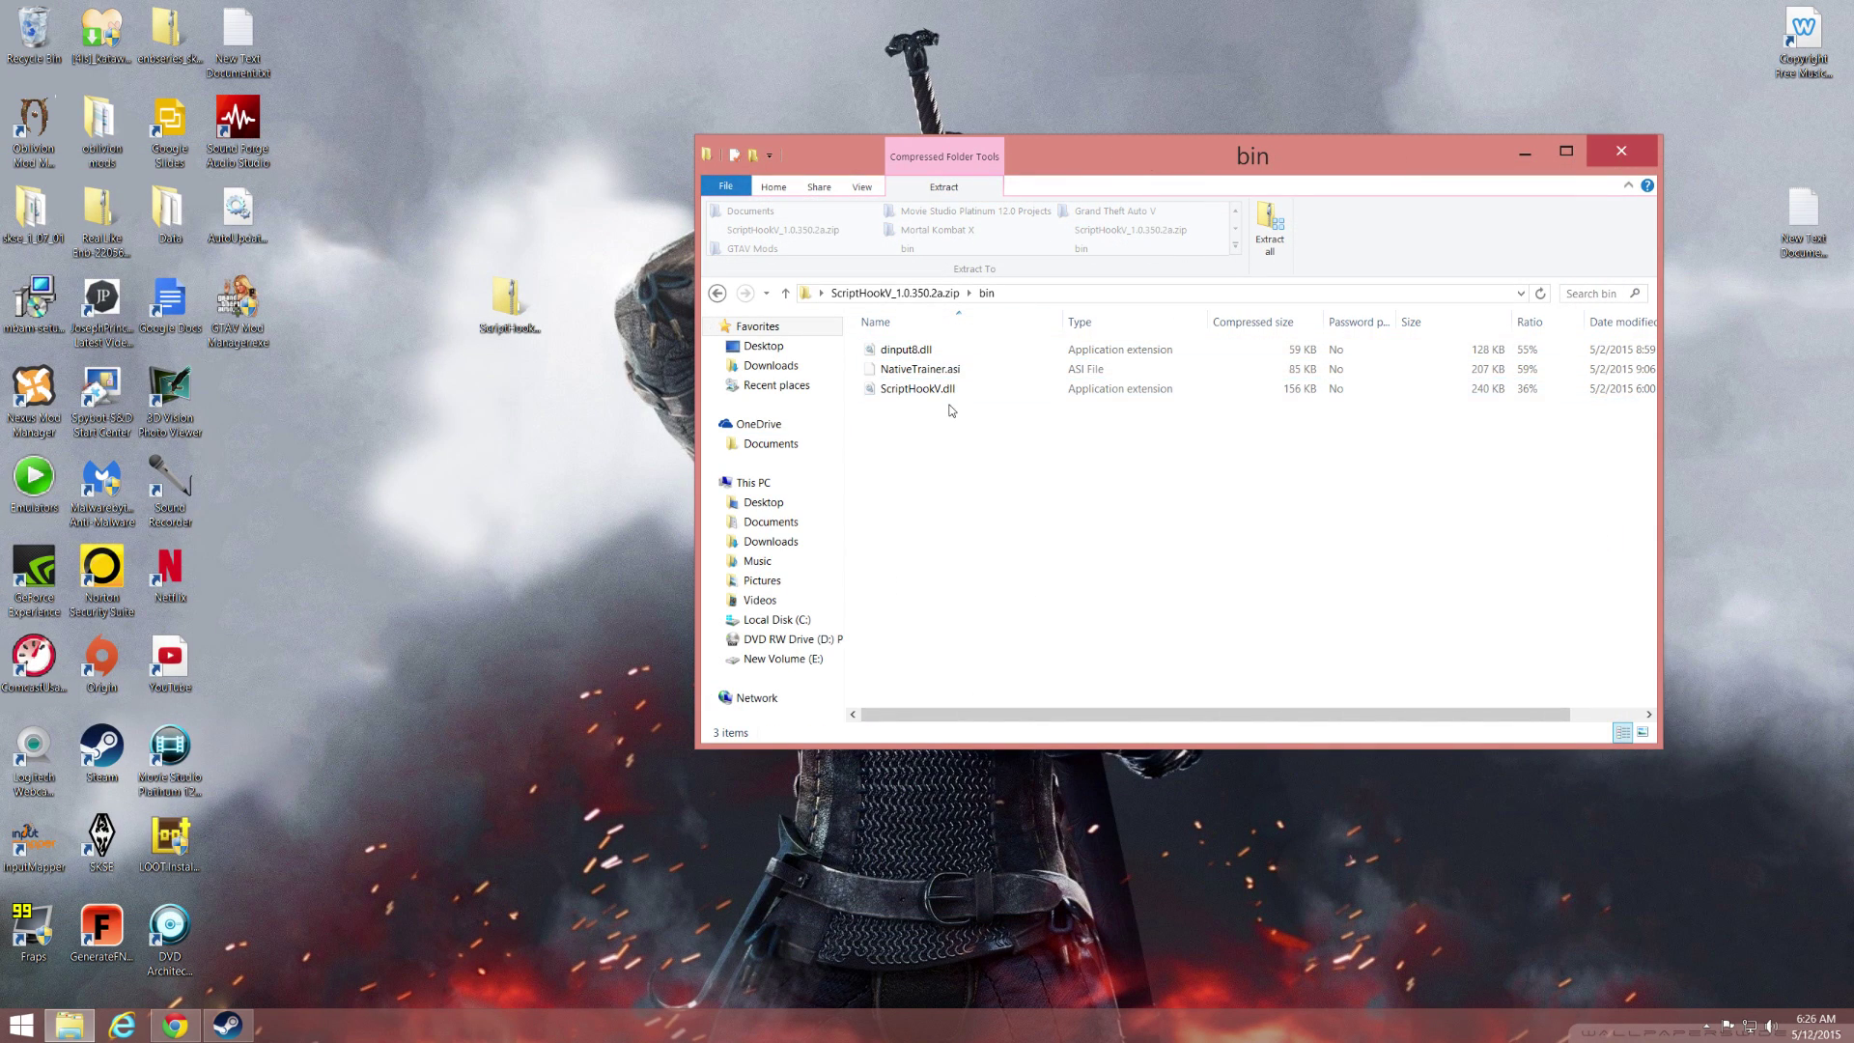
{"action": "left_click", "coordinate": [952, 369]}
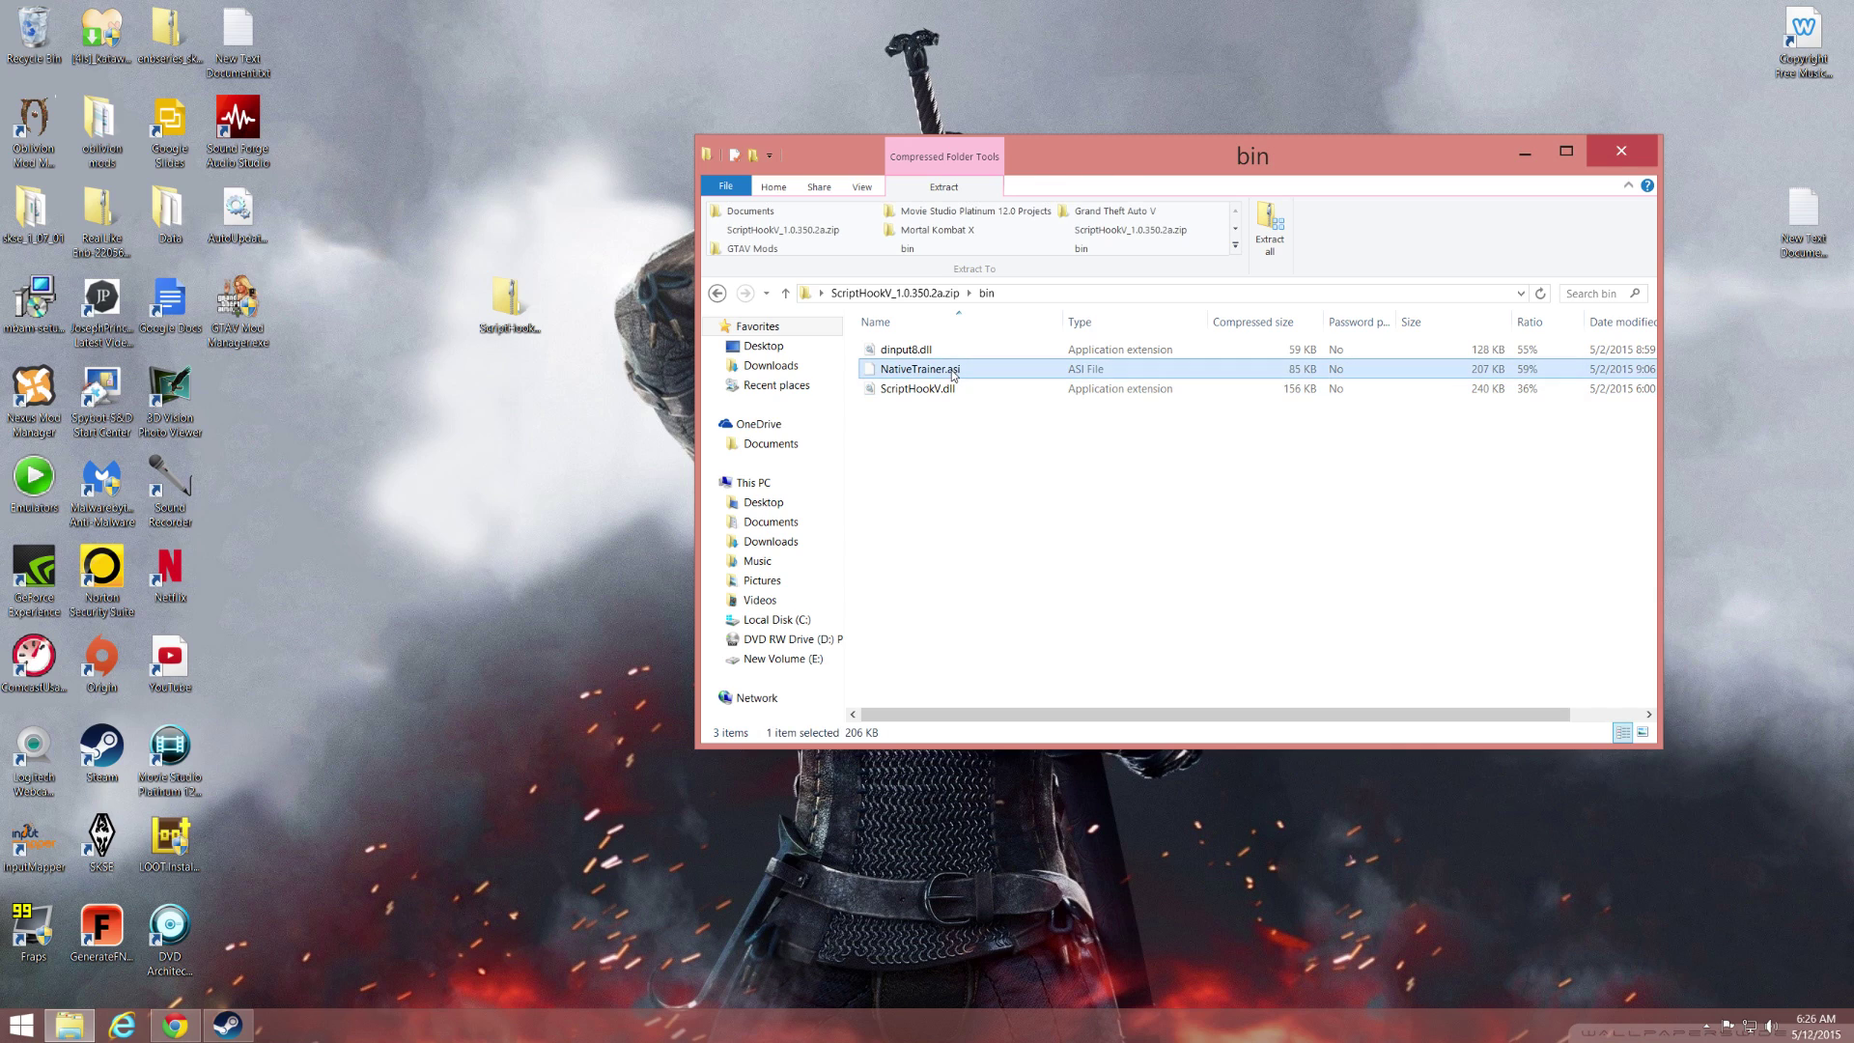
{"action": "left_click", "coordinate": [955, 425]}
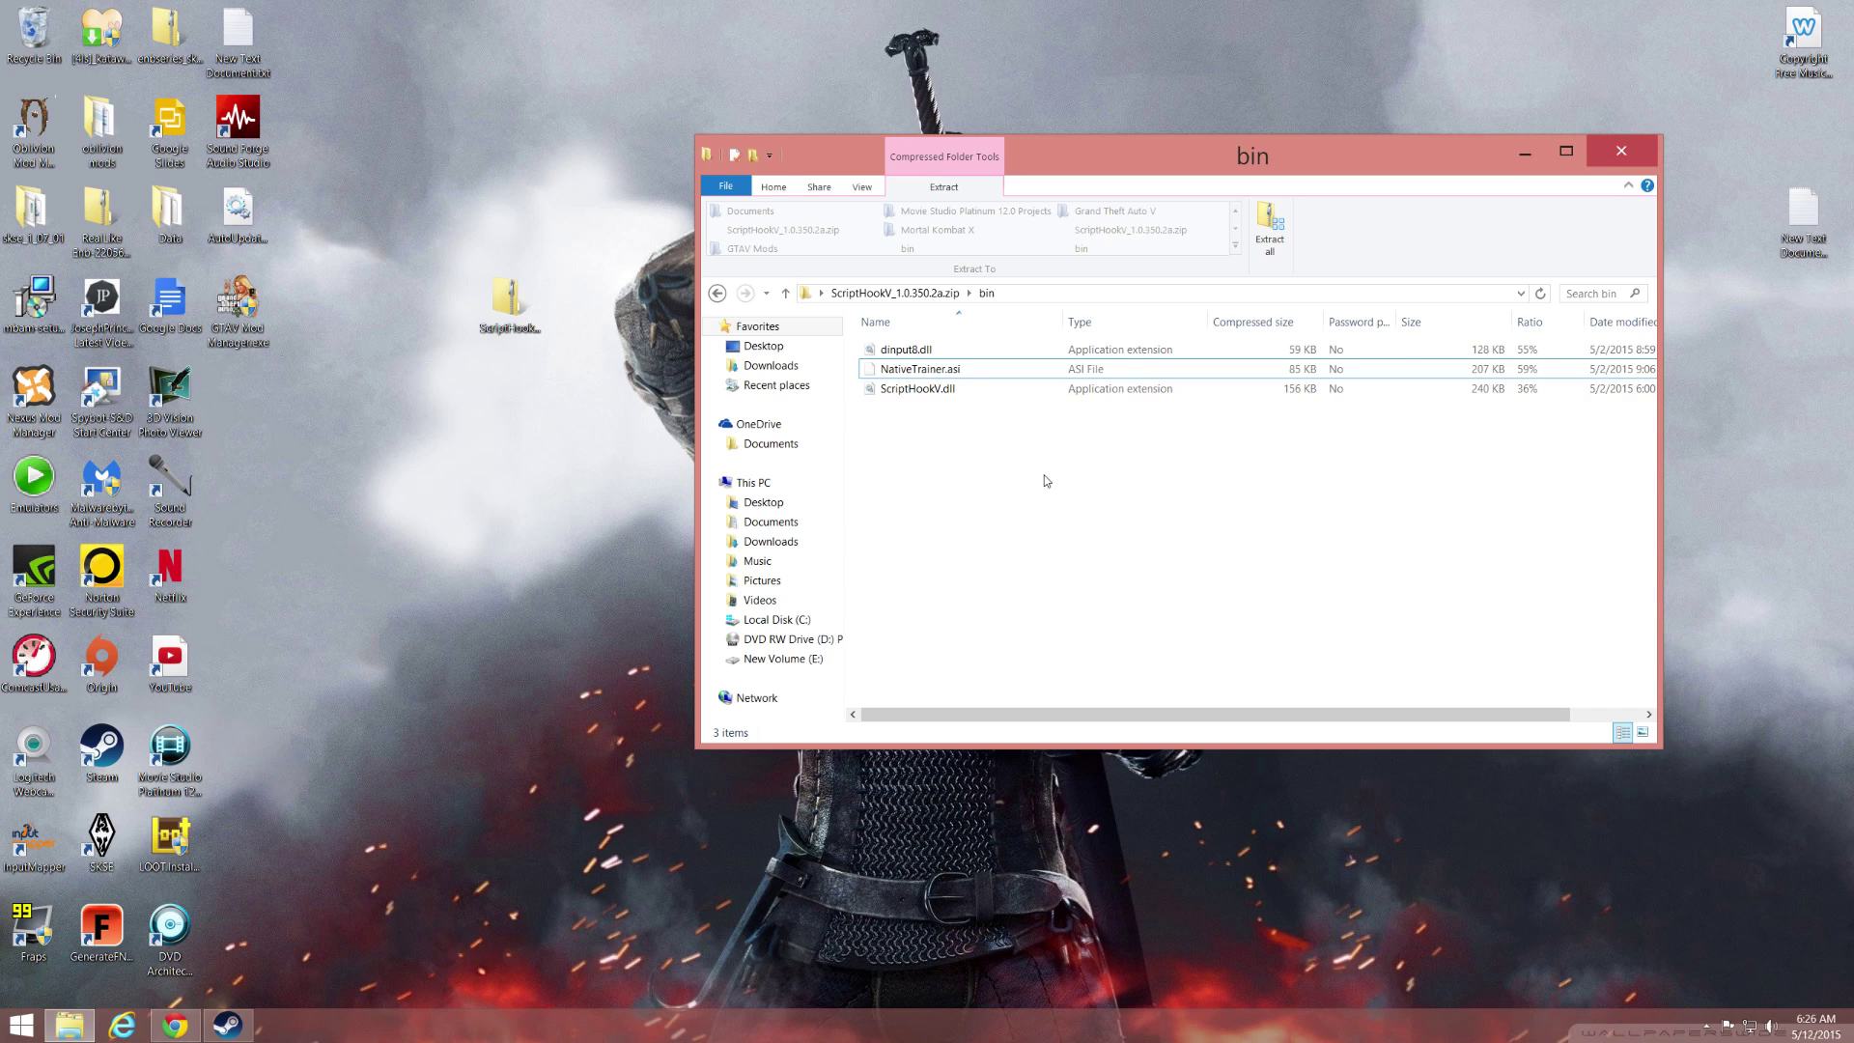
{"action": "left_click", "coordinate": [932, 390]}
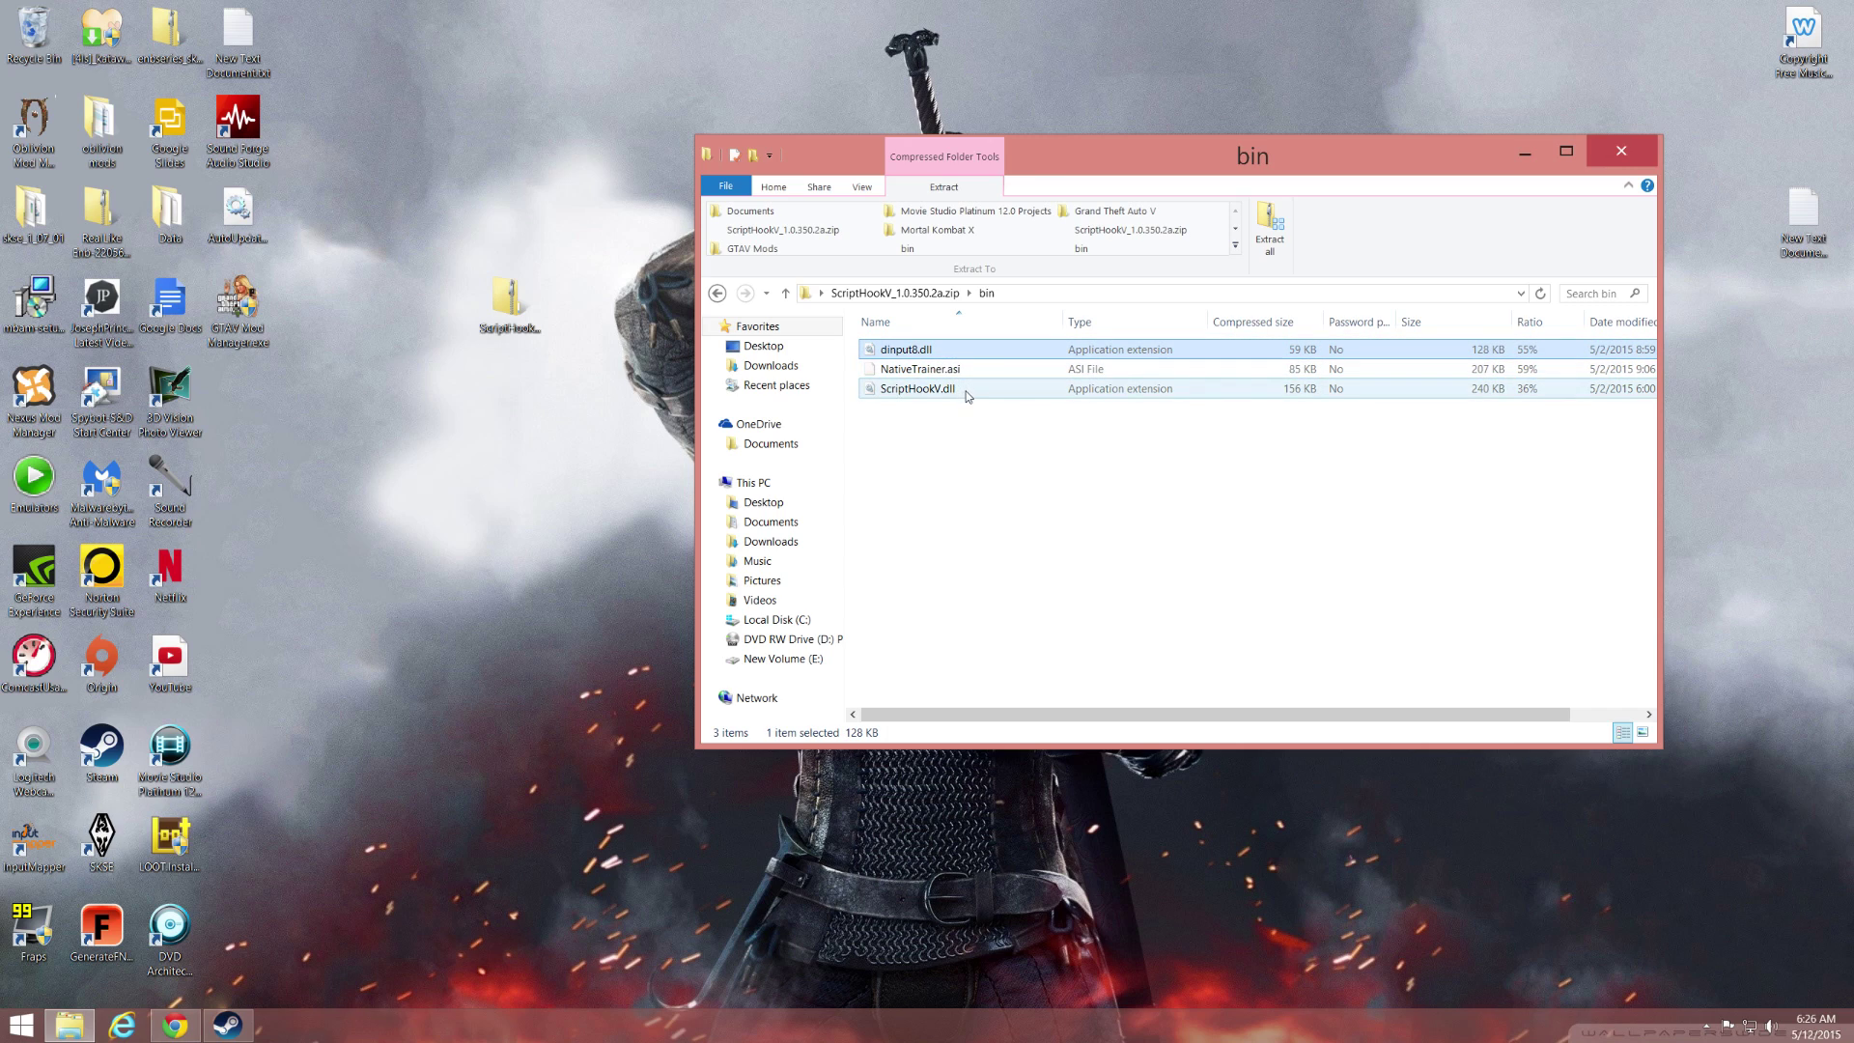
{"action": "left_click", "coordinate": [986, 442]}
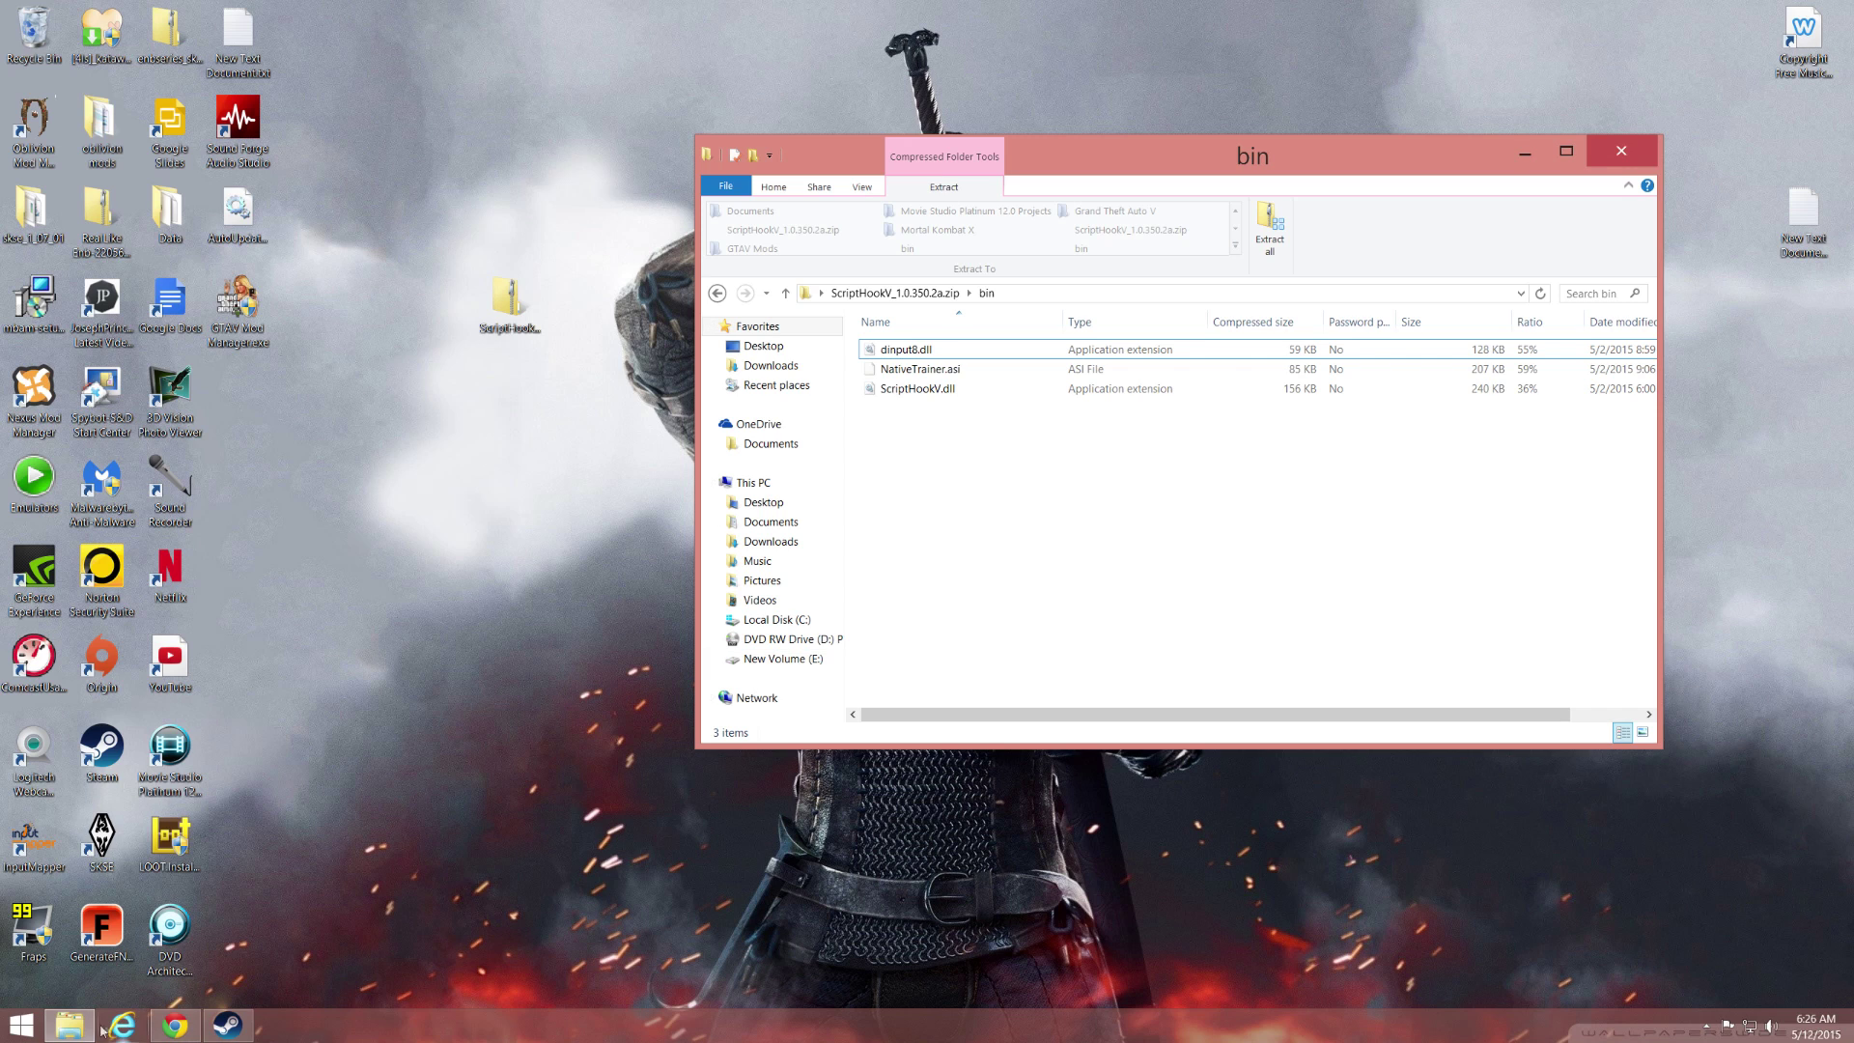
{"action": "mouse_move", "coordinate": [78, 1026]}
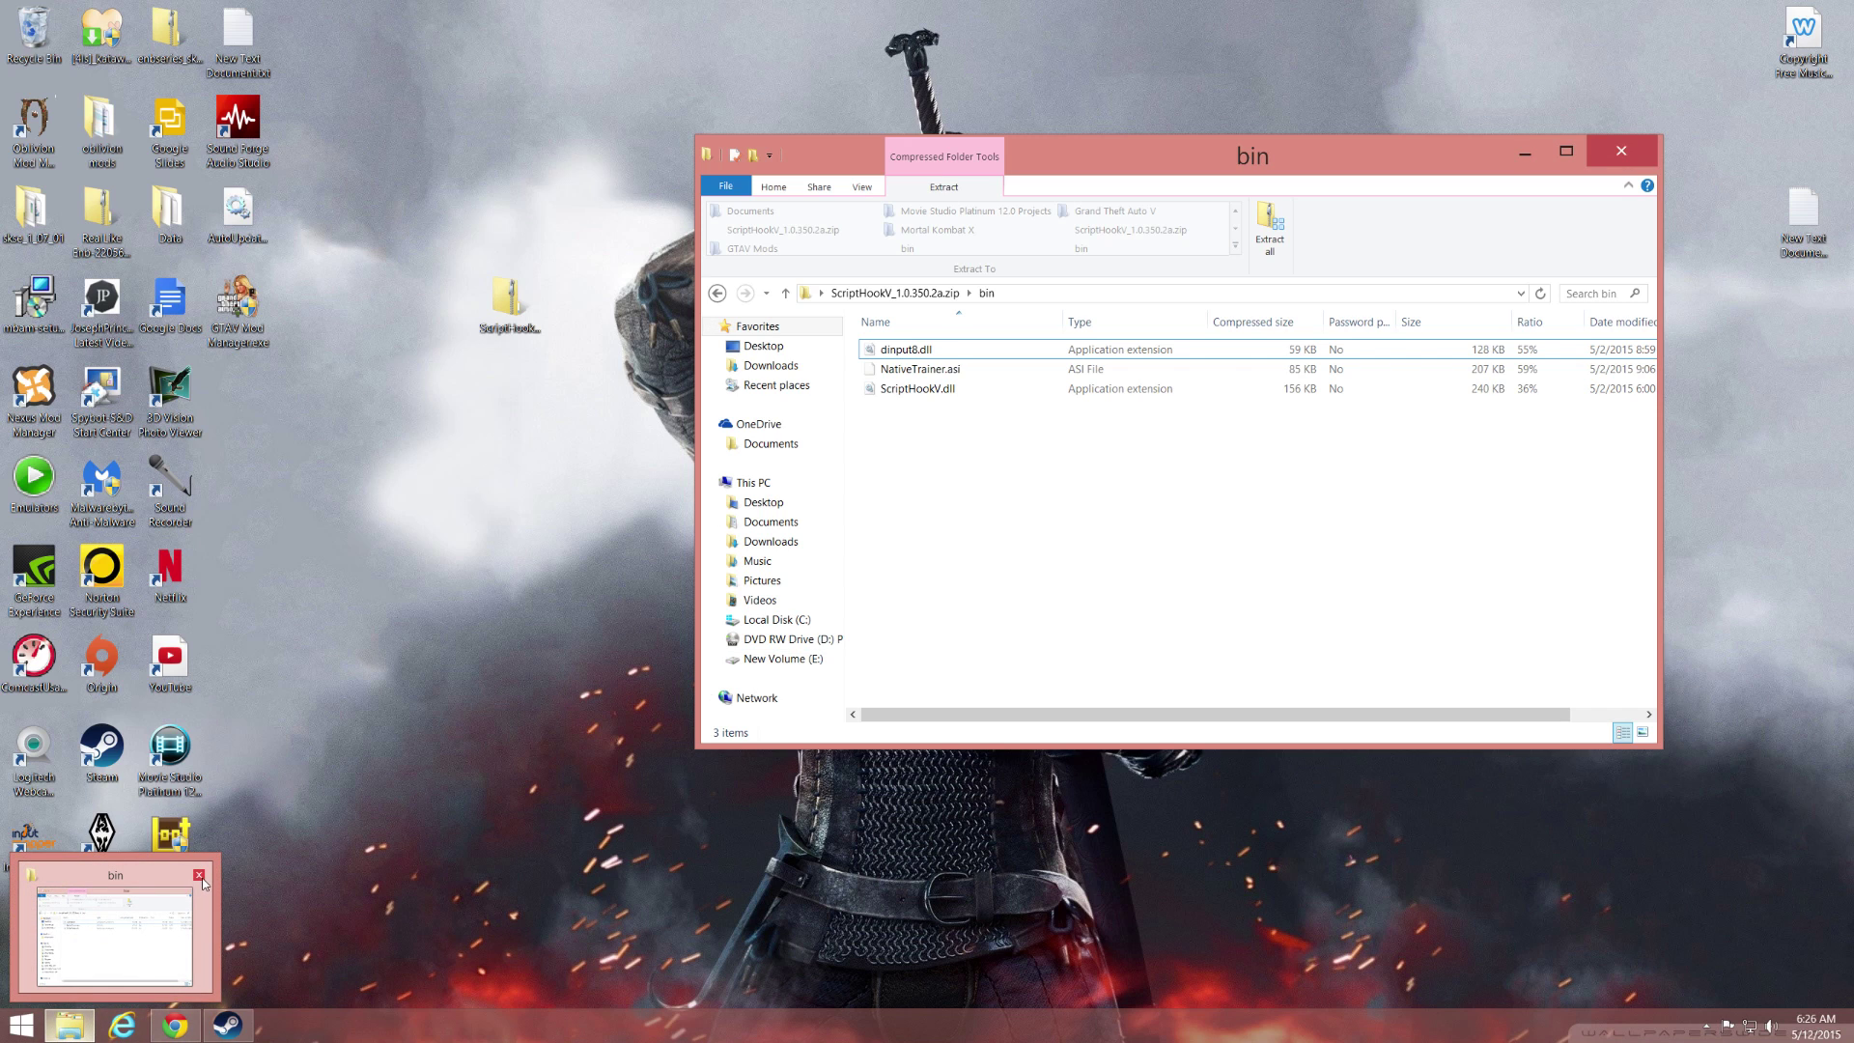
{"action": "left_click", "coordinate": [199, 874]}
Browse This PC > New Volume (E:) > Steam > SteamApps > common > Grand Theft Auto V.
{"action": "left_click", "coordinate": [73, 1028]}
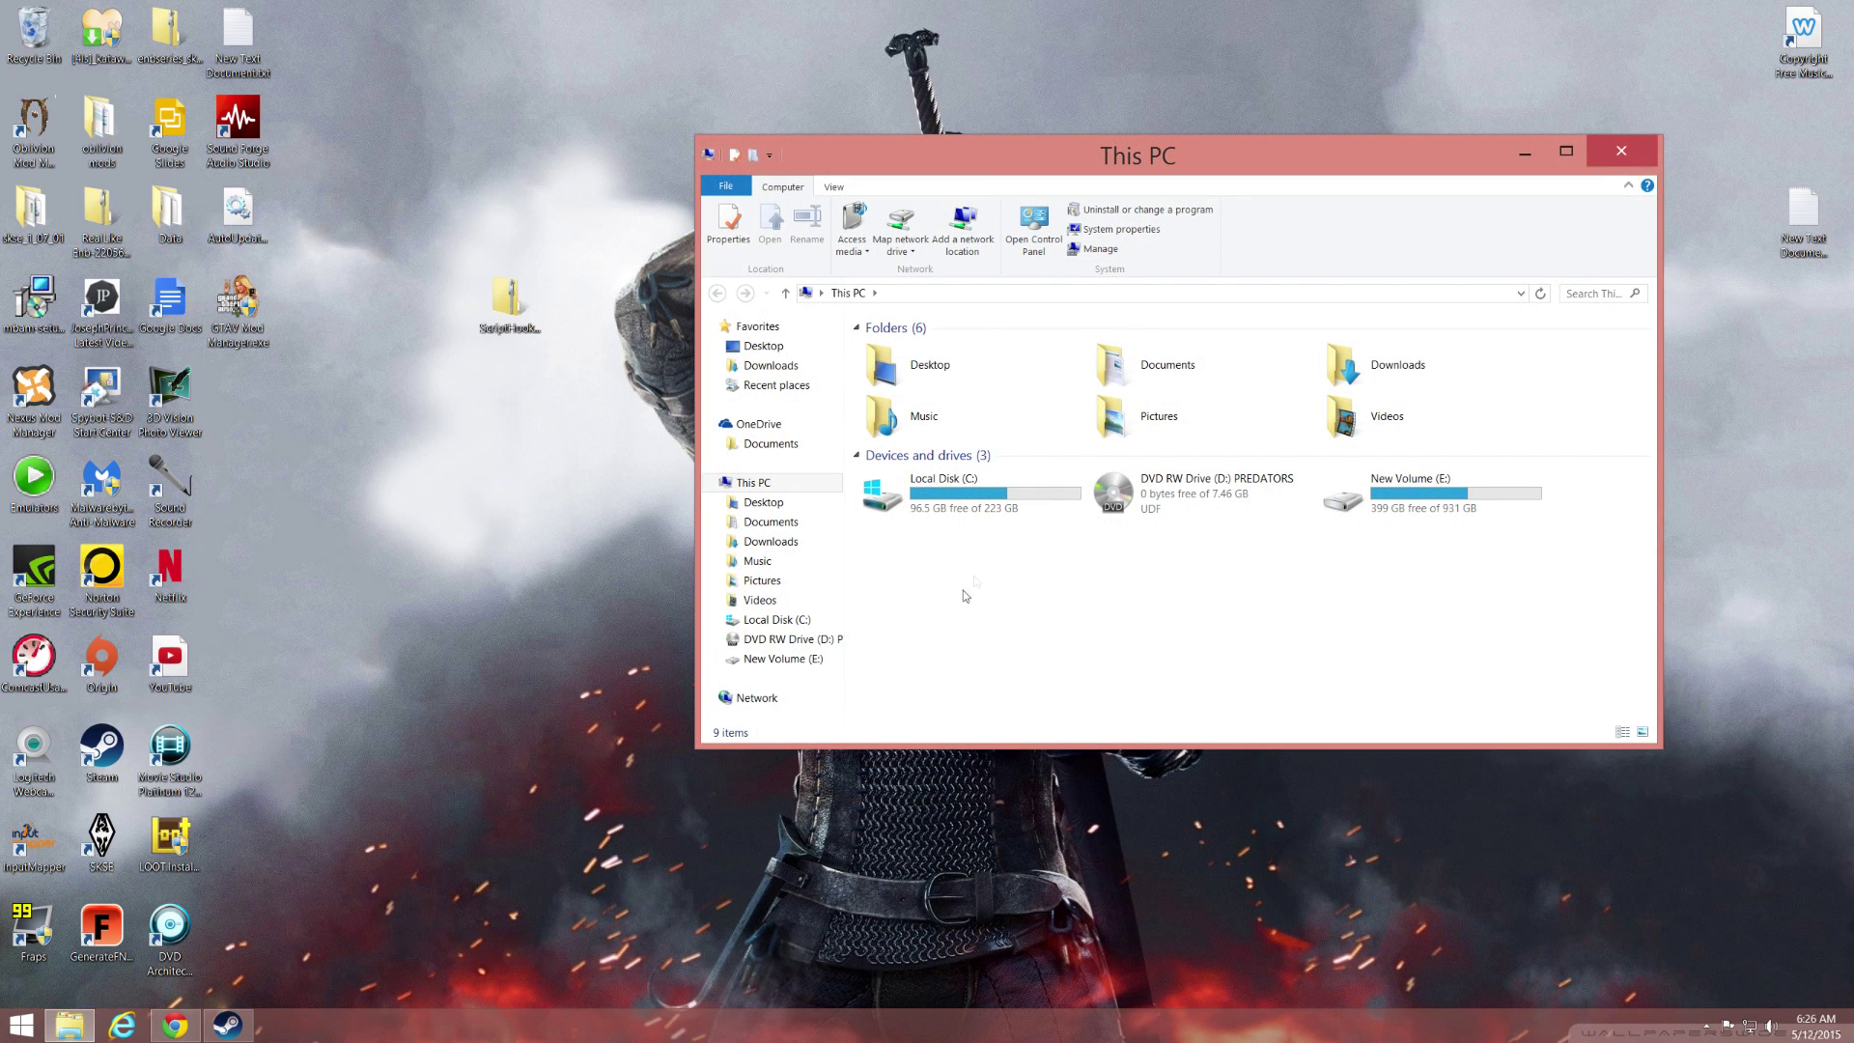
{"action": "left_click", "coordinate": [782, 664]}
{"action": "double_click", "coordinate": [985, 699]}
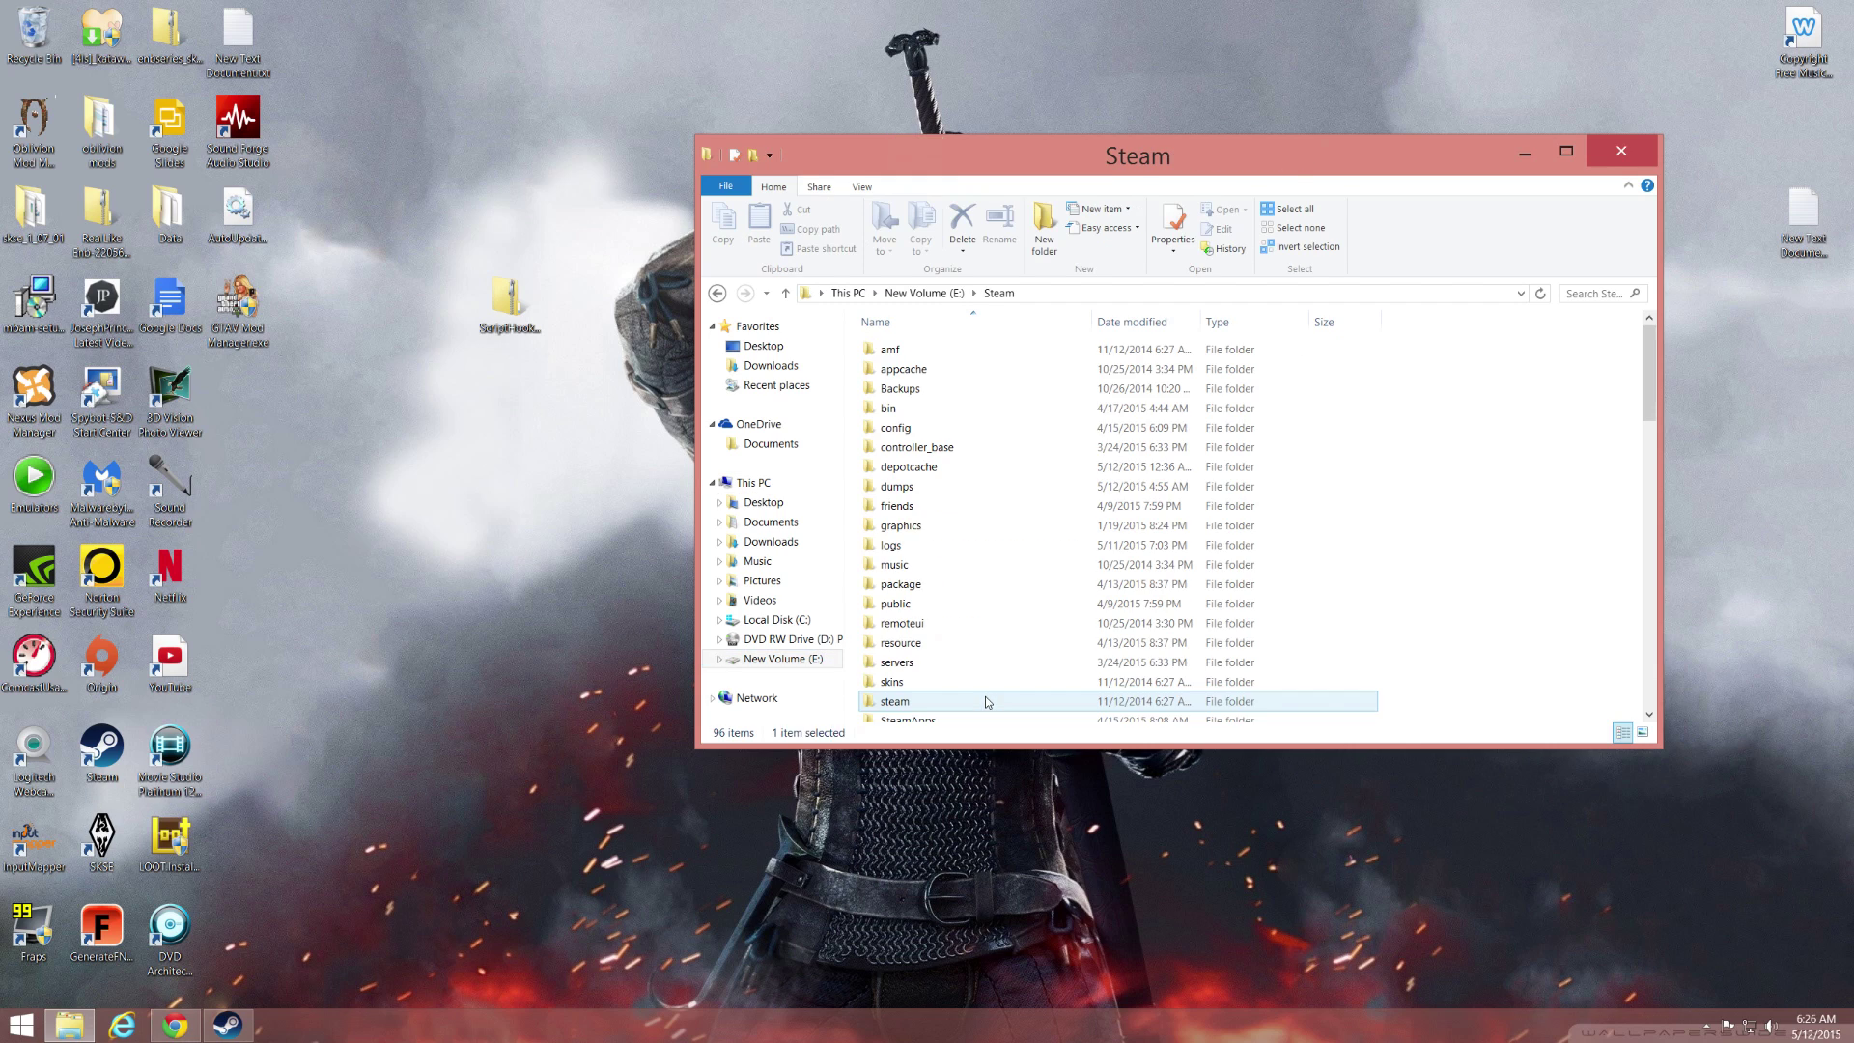
{"action": "scroll", "coordinate": [985, 697], "scroll_direction": "down", "scroll_amount": 1}
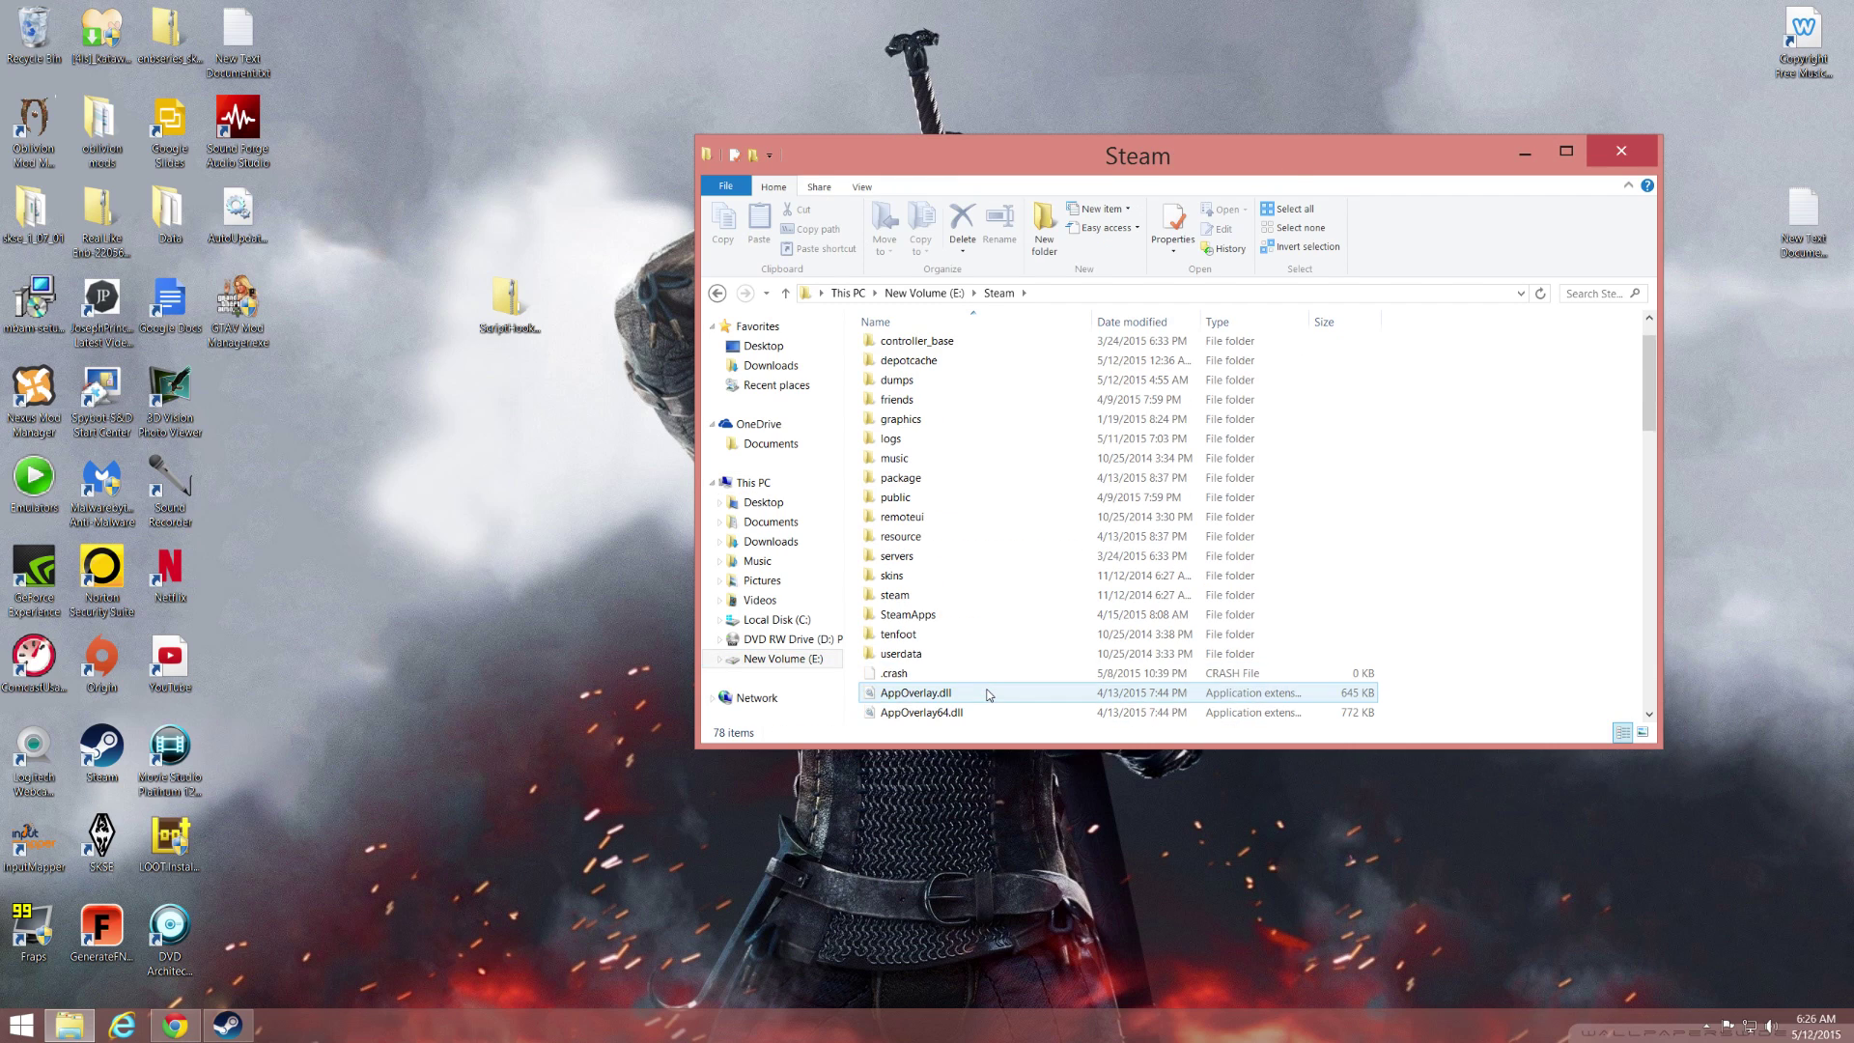
{"action": "double_click", "coordinate": [976, 614]}
{"action": "double_click", "coordinate": [973, 351]}
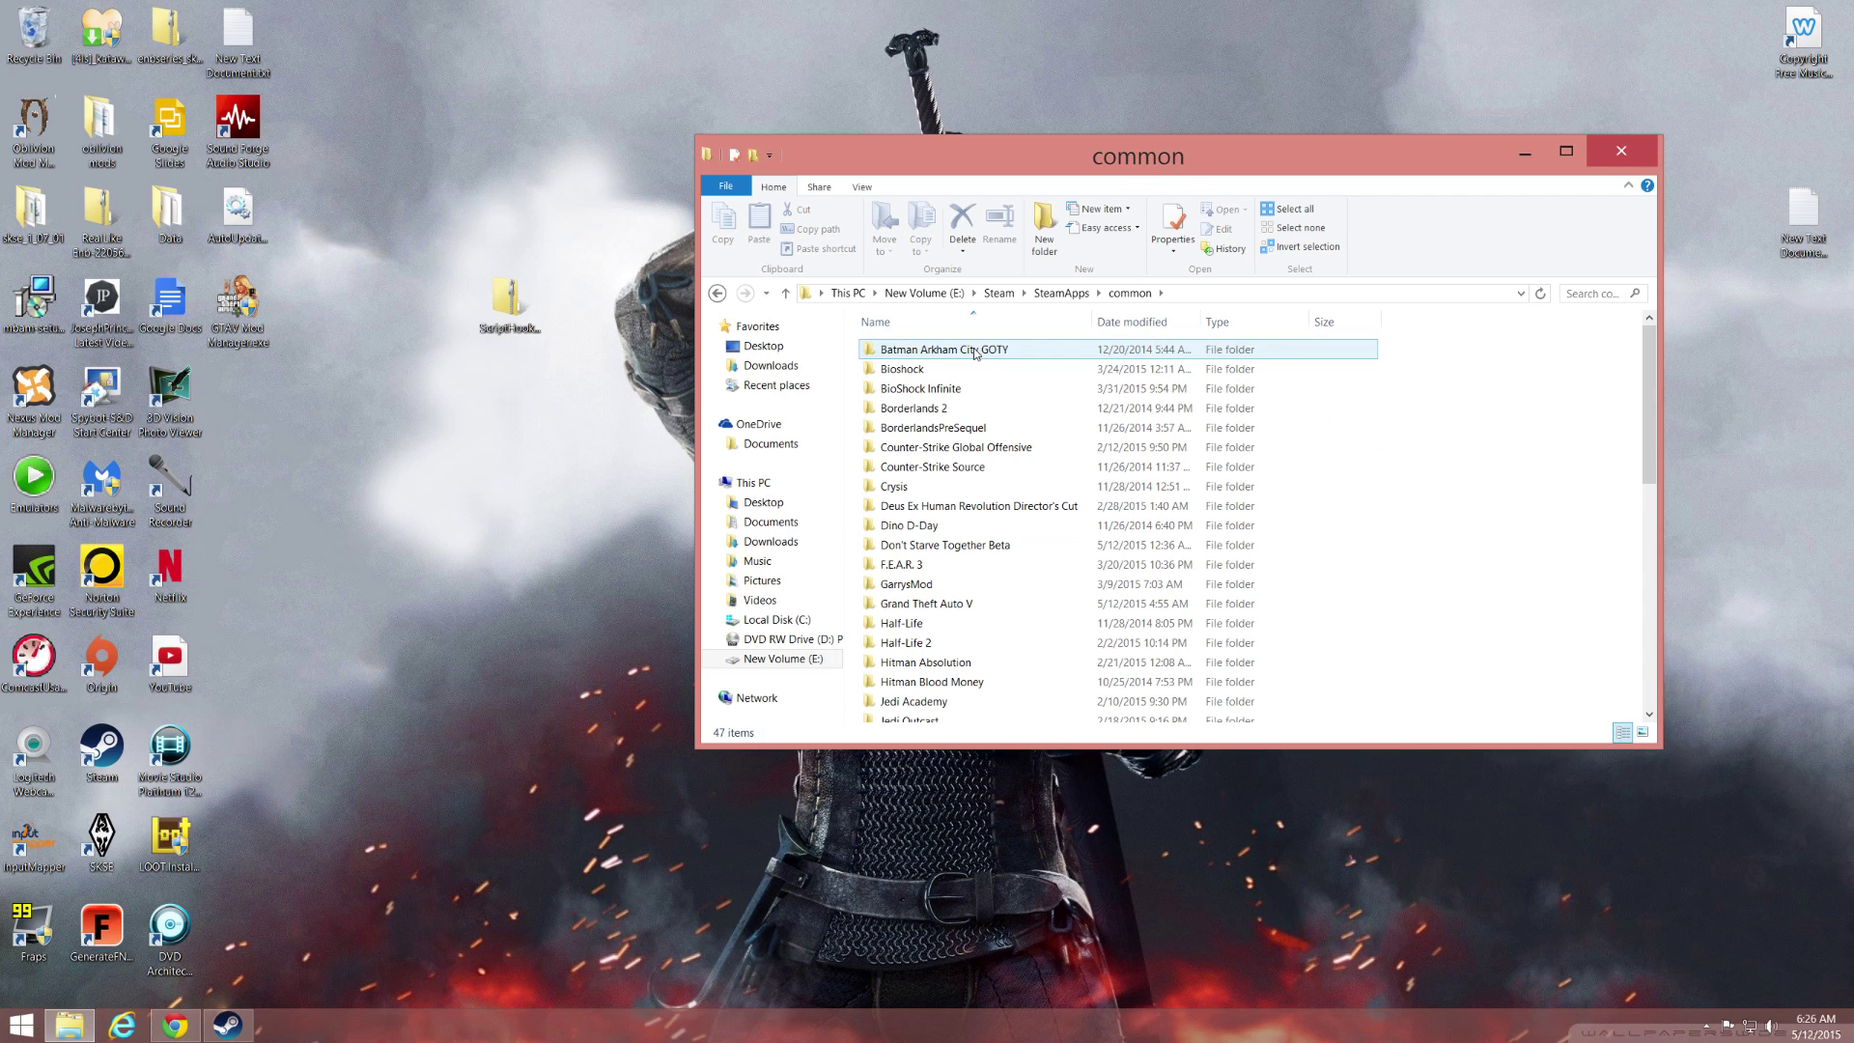
{"action": "double_click", "coordinate": [978, 612]}
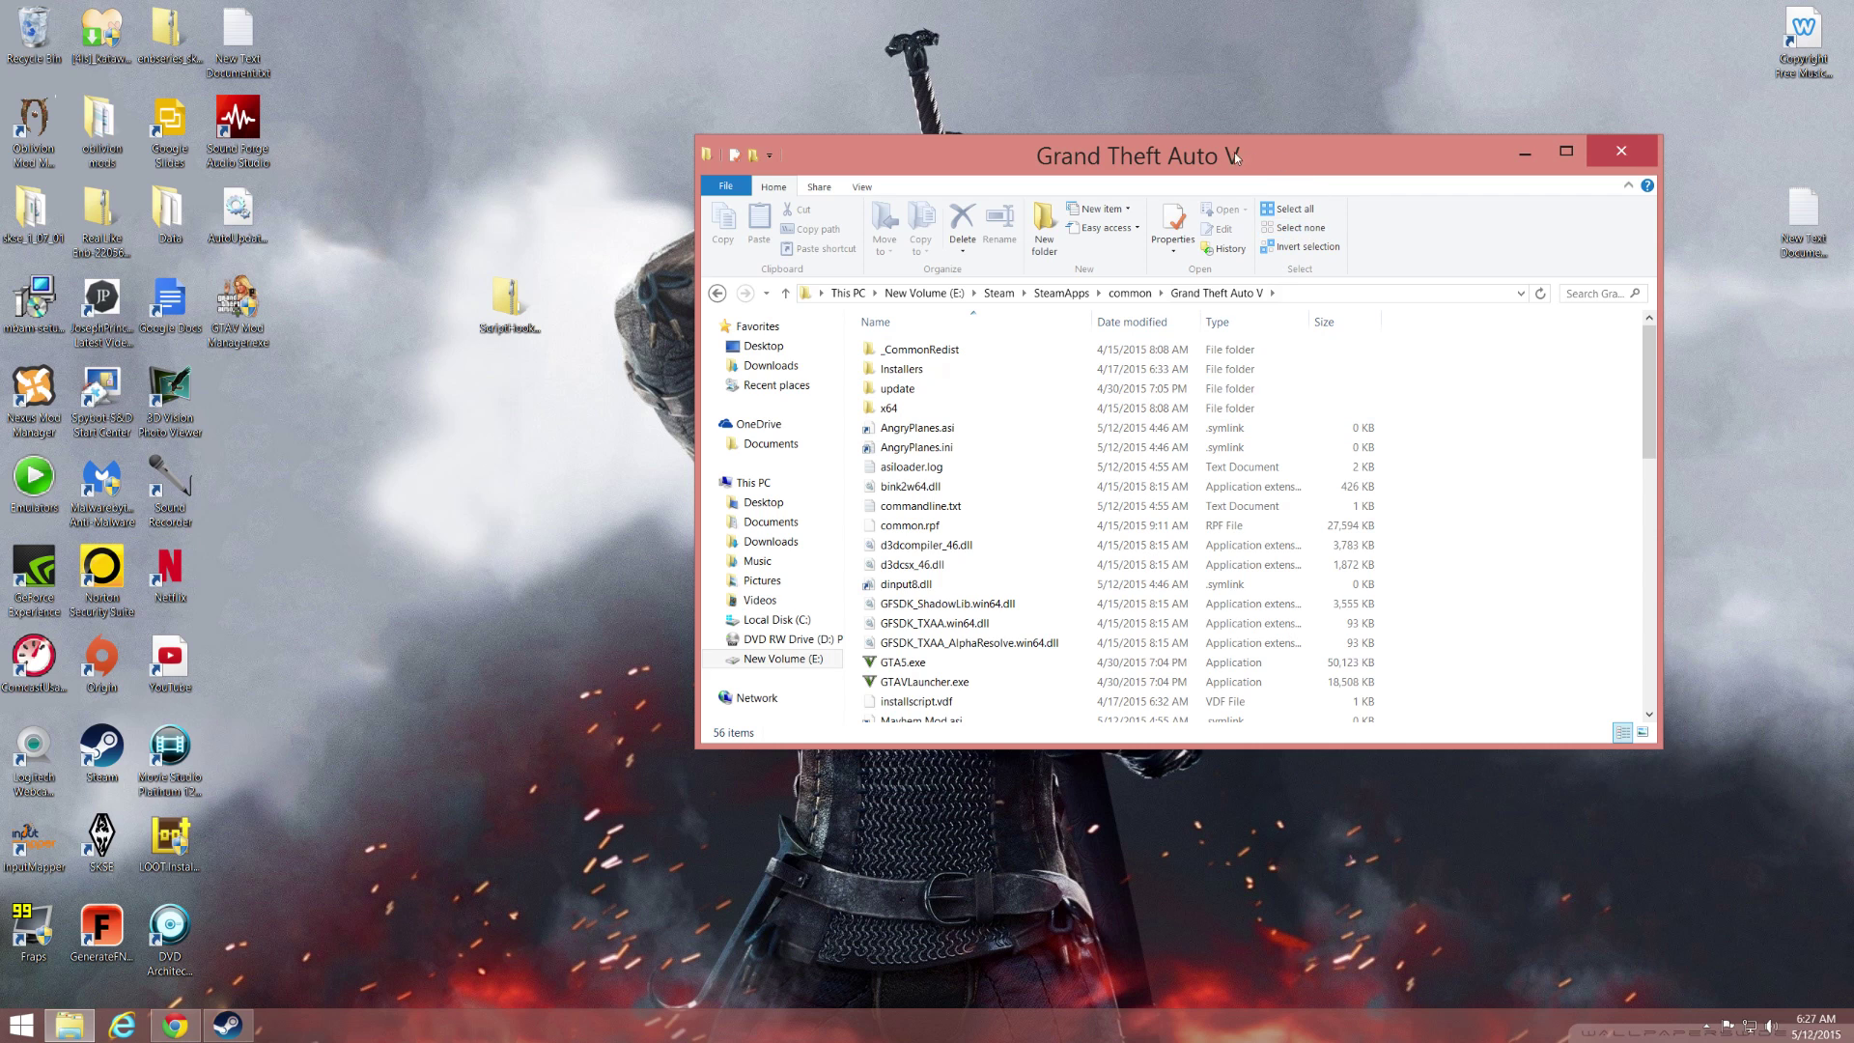
{"action": "left_click_drag", "start_coordinate": [1234, 153], "coordinate": [1368, 145]}
Reopen the ScriptHookV archive and copy dinput8.dll, NativeTrainer.asi and ScriptHookV.dll from bin.
{"action": "double_click", "coordinate": [513, 305]}
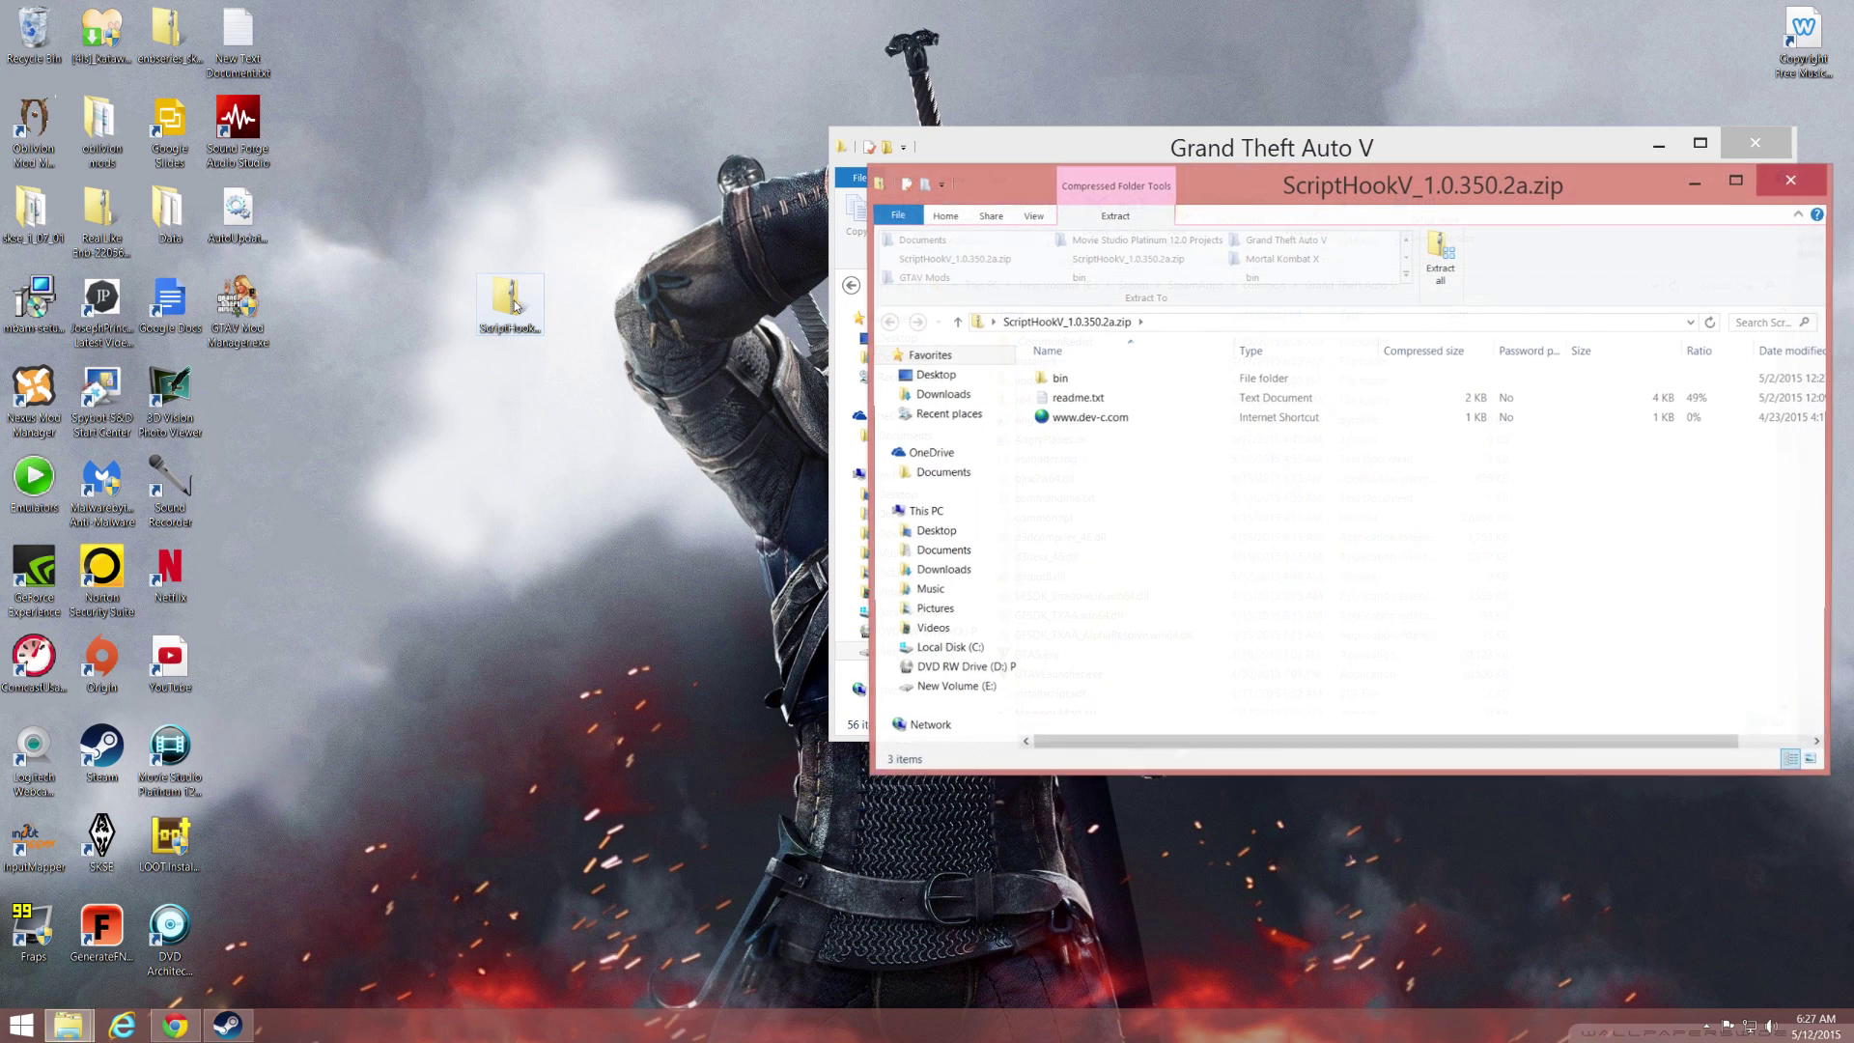
{"action": "left_click_drag", "start_coordinate": [1398, 197], "coordinate": [547, 158]}
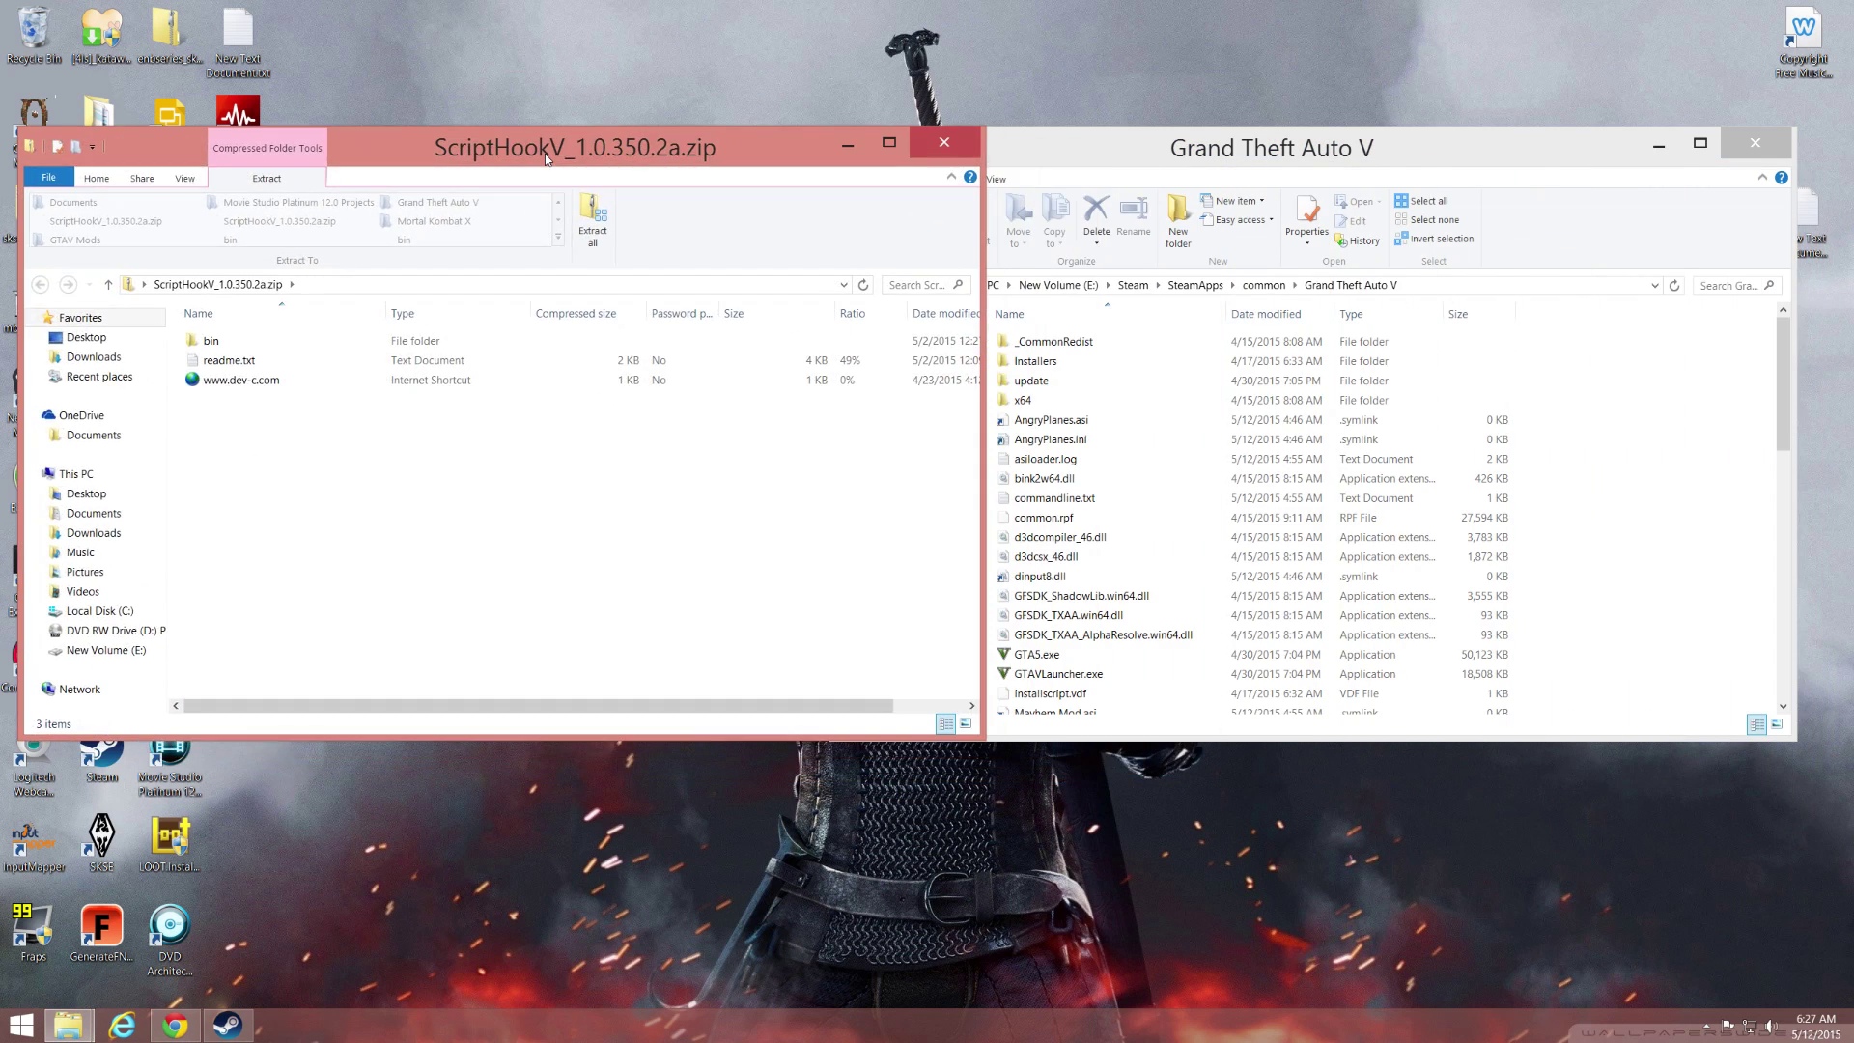
{"action": "double_click", "coordinate": [338, 343]}
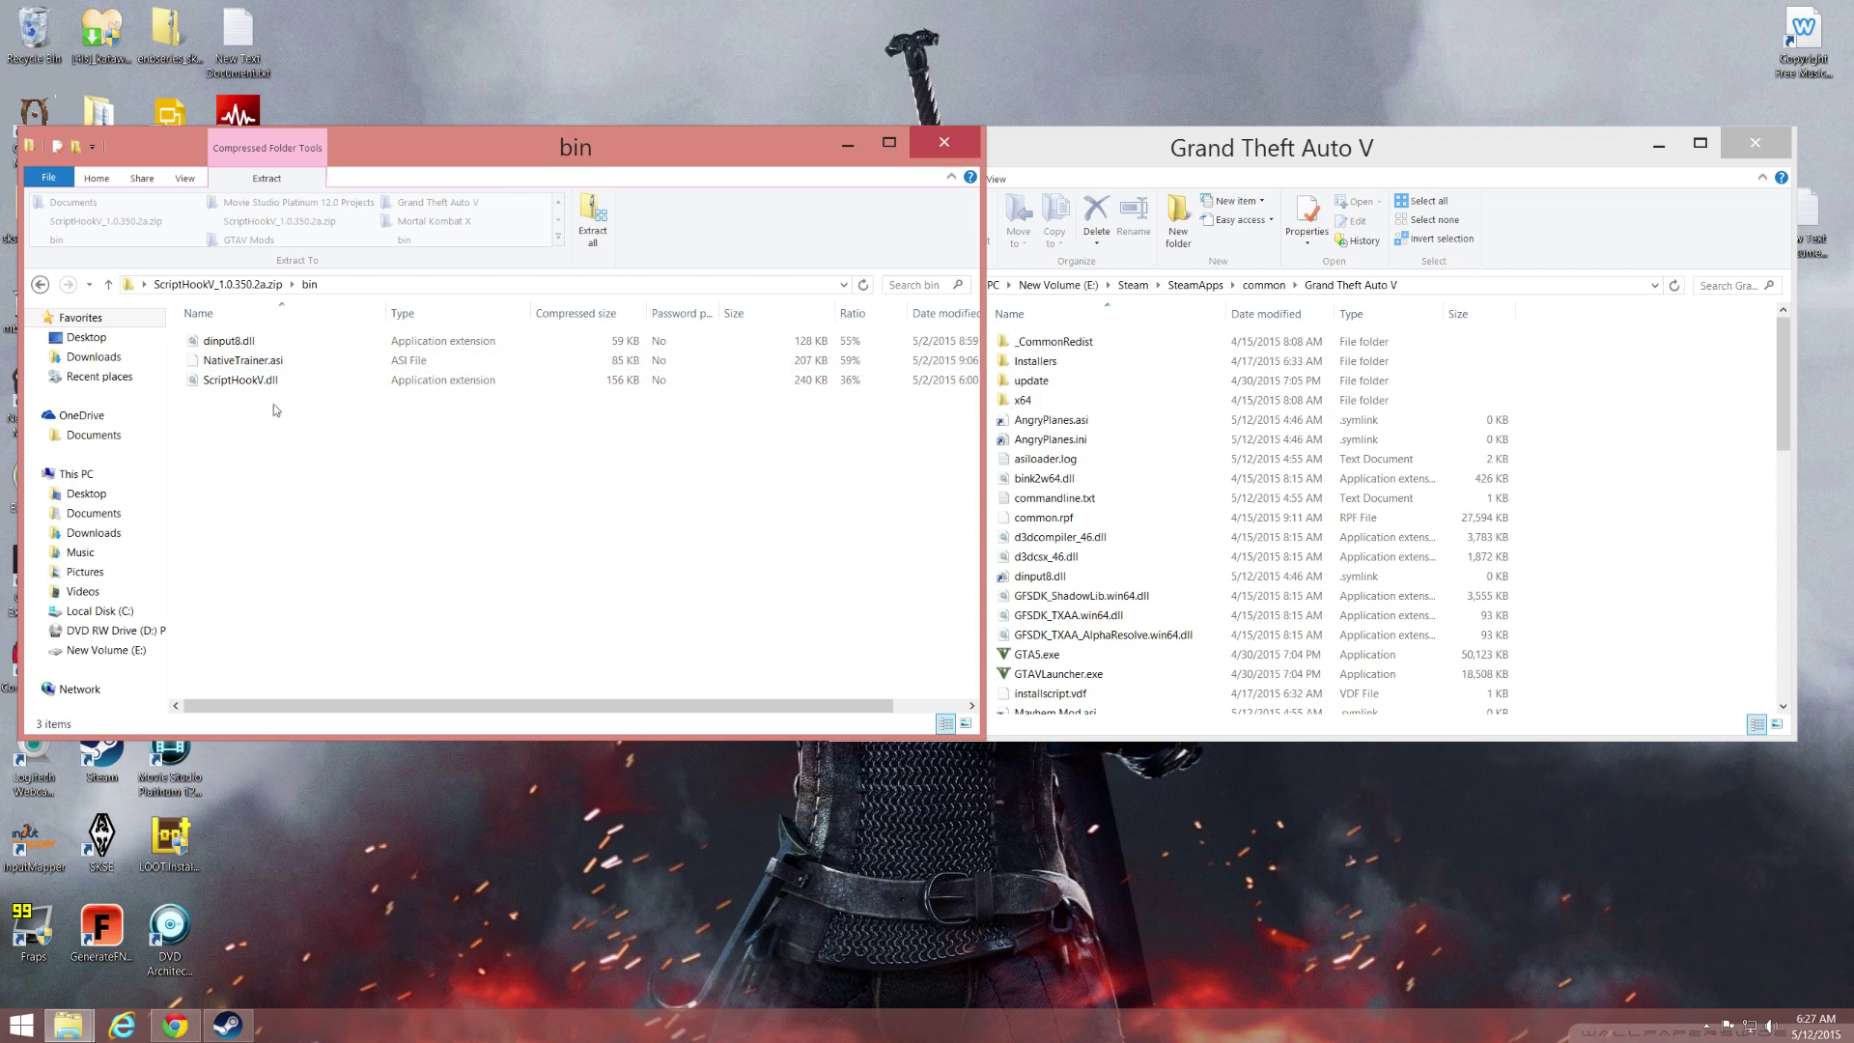
{"action": "left_click_drag", "start_coordinate": [249, 415], "coordinate": [309, 340]}
{"action": "right_click", "coordinate": [307, 369]}
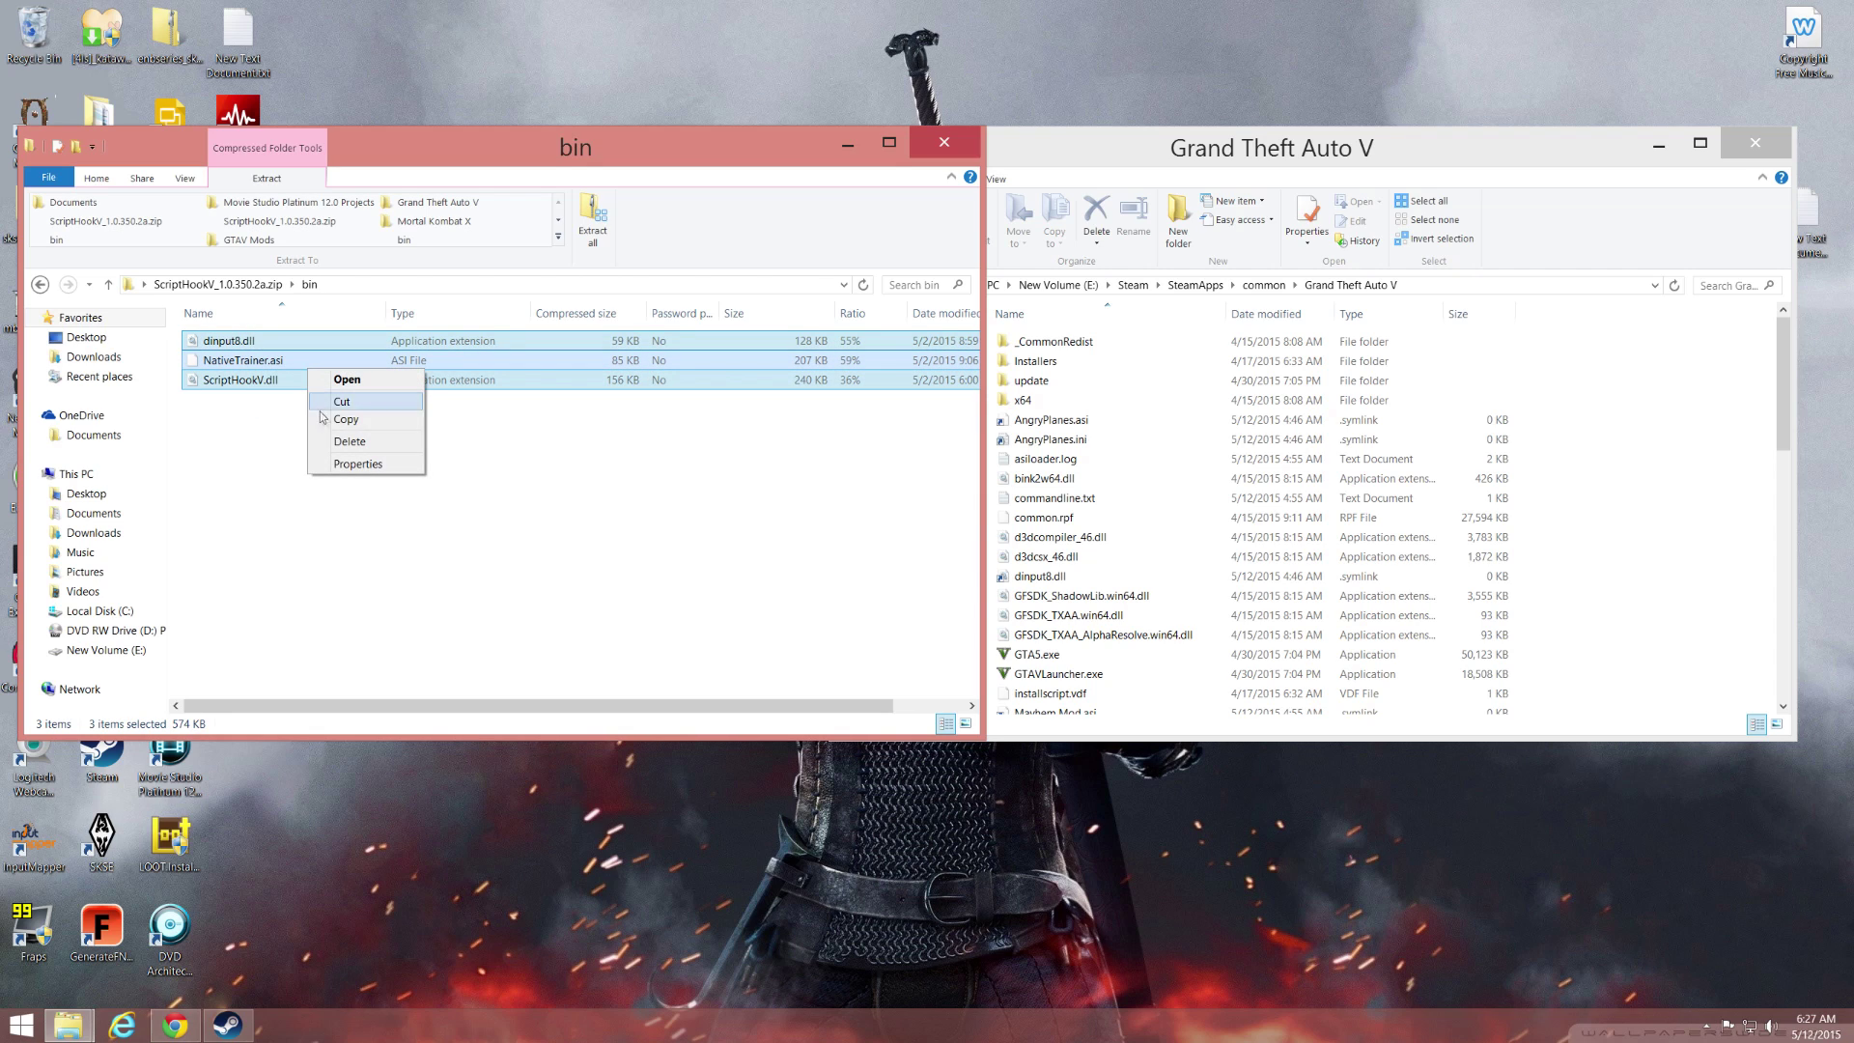
{"action": "left_click", "coordinate": [340, 421]}
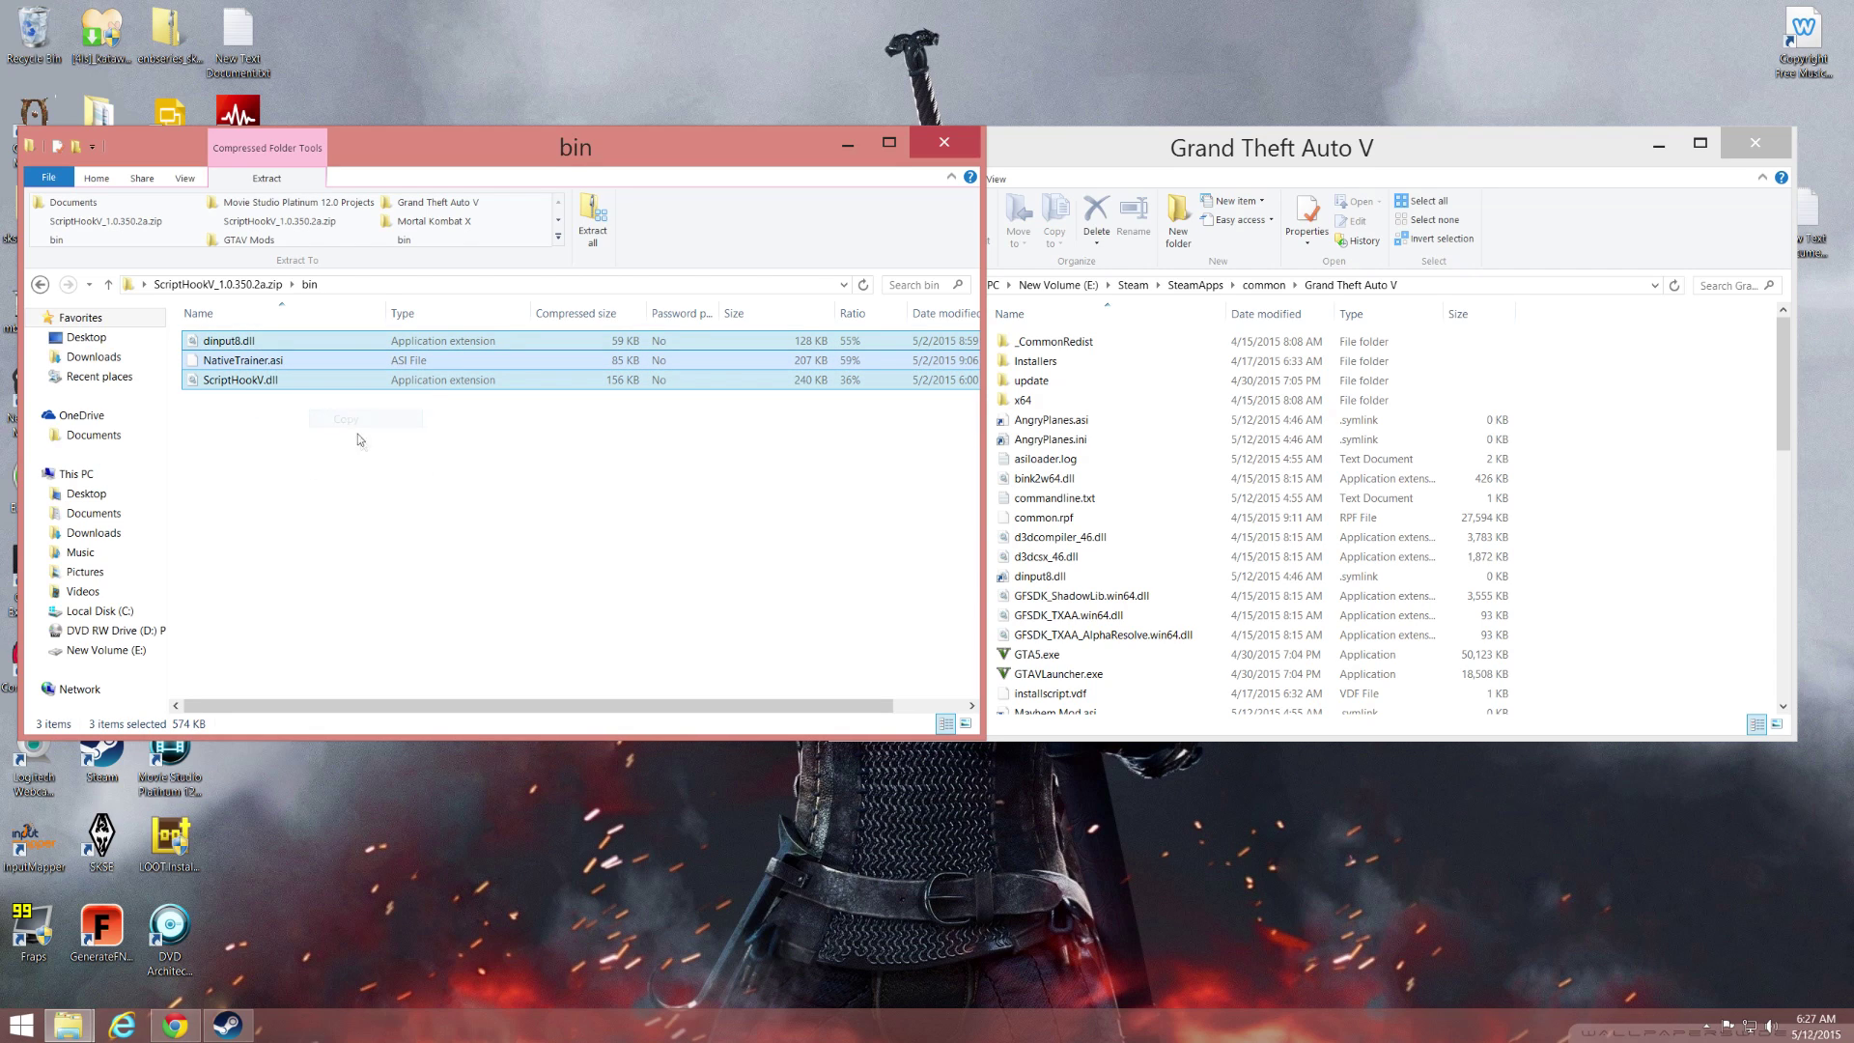
Check the Grand Theft Auto V folder for the three files, then return the archive to its root.
{"action": "right_click", "coordinate": [1638, 577]}
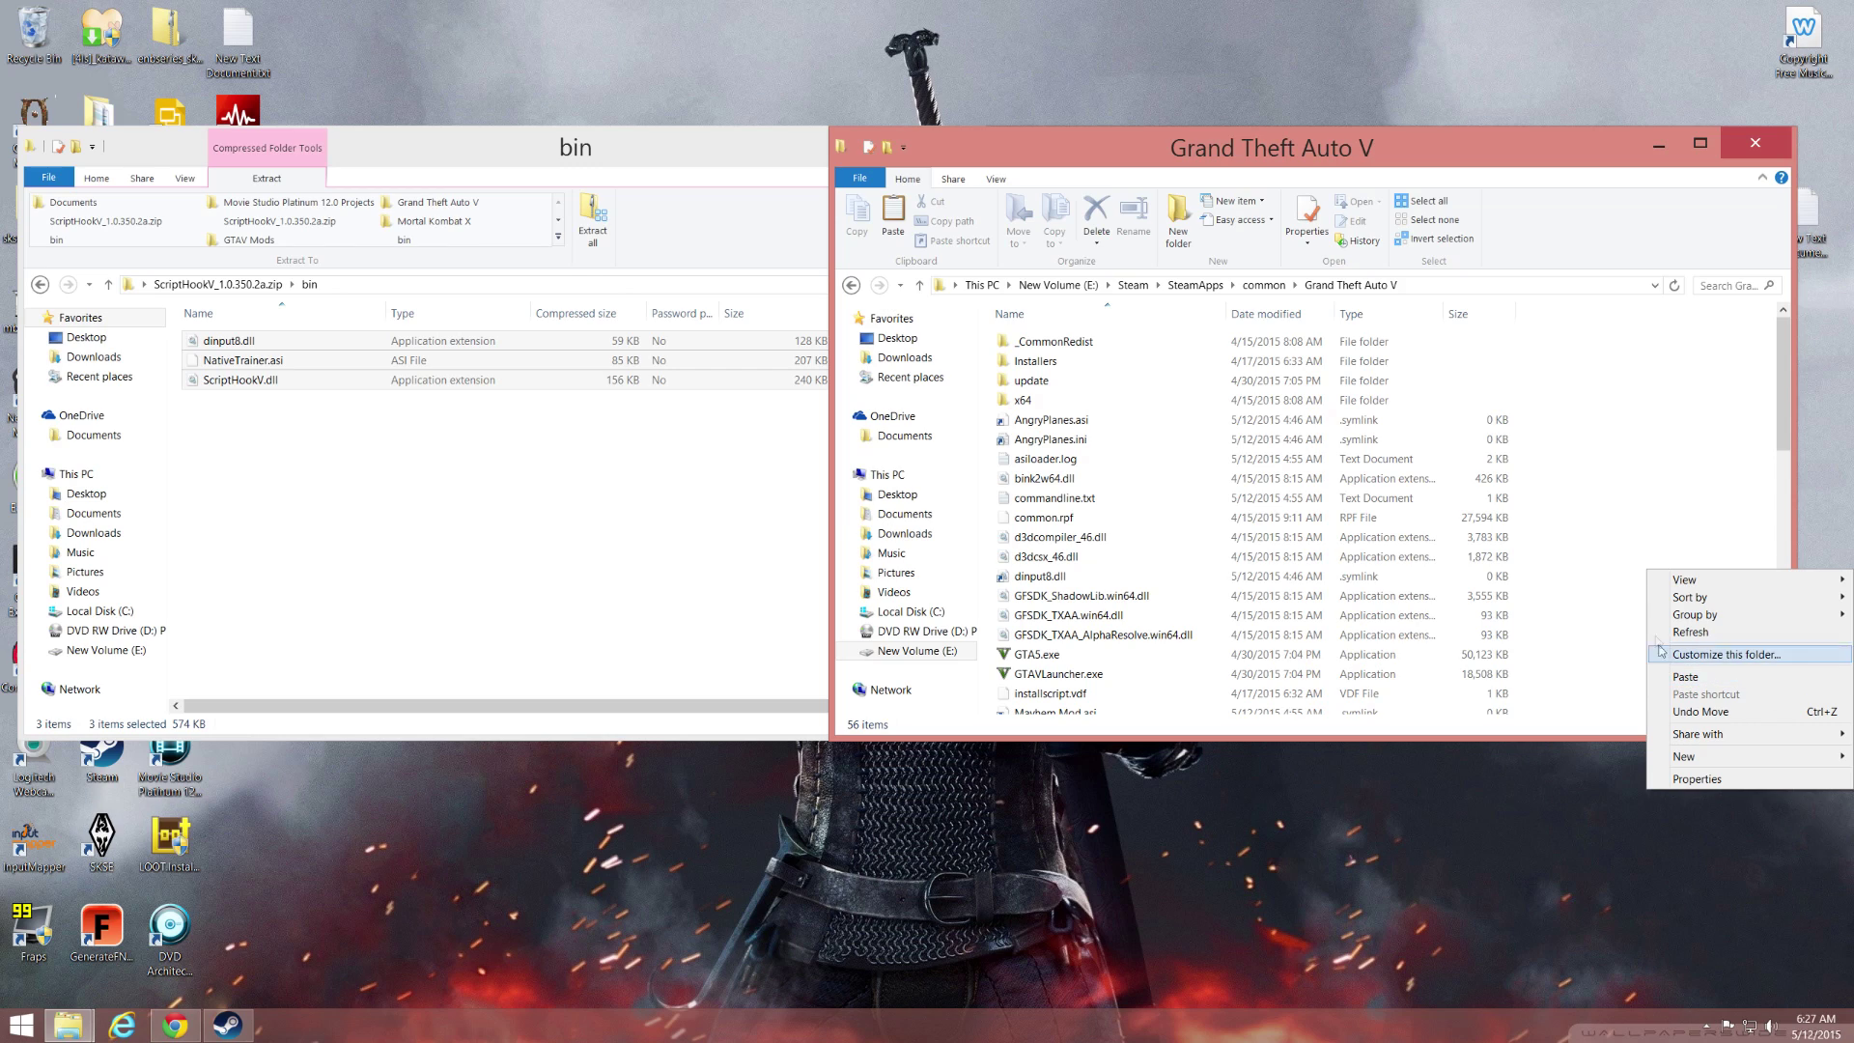
{"action": "left_click", "coordinate": [1644, 473]}
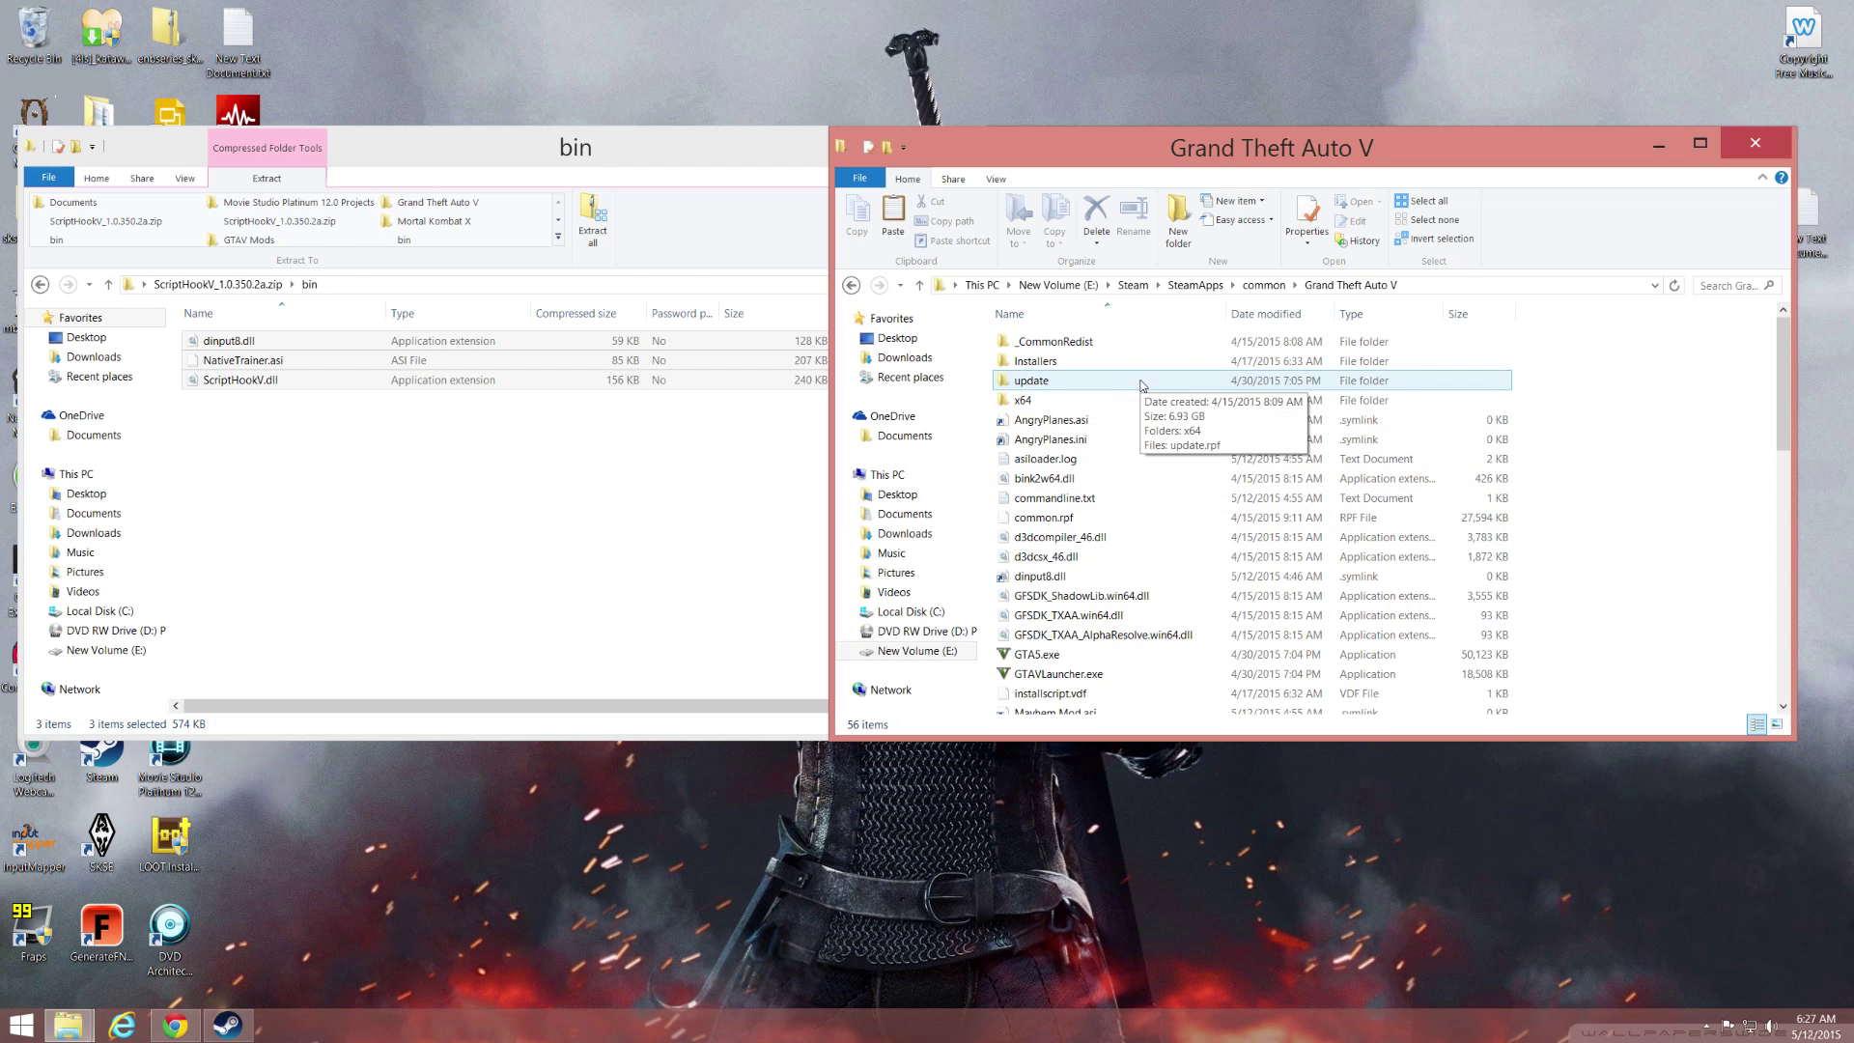
{"action": "scroll", "coordinate": [1149, 415], "scroll_direction": "down", "scroll_amount": 4}
{"action": "scroll", "coordinate": [1152, 444], "scroll_direction": "down", "scroll_amount": 3}
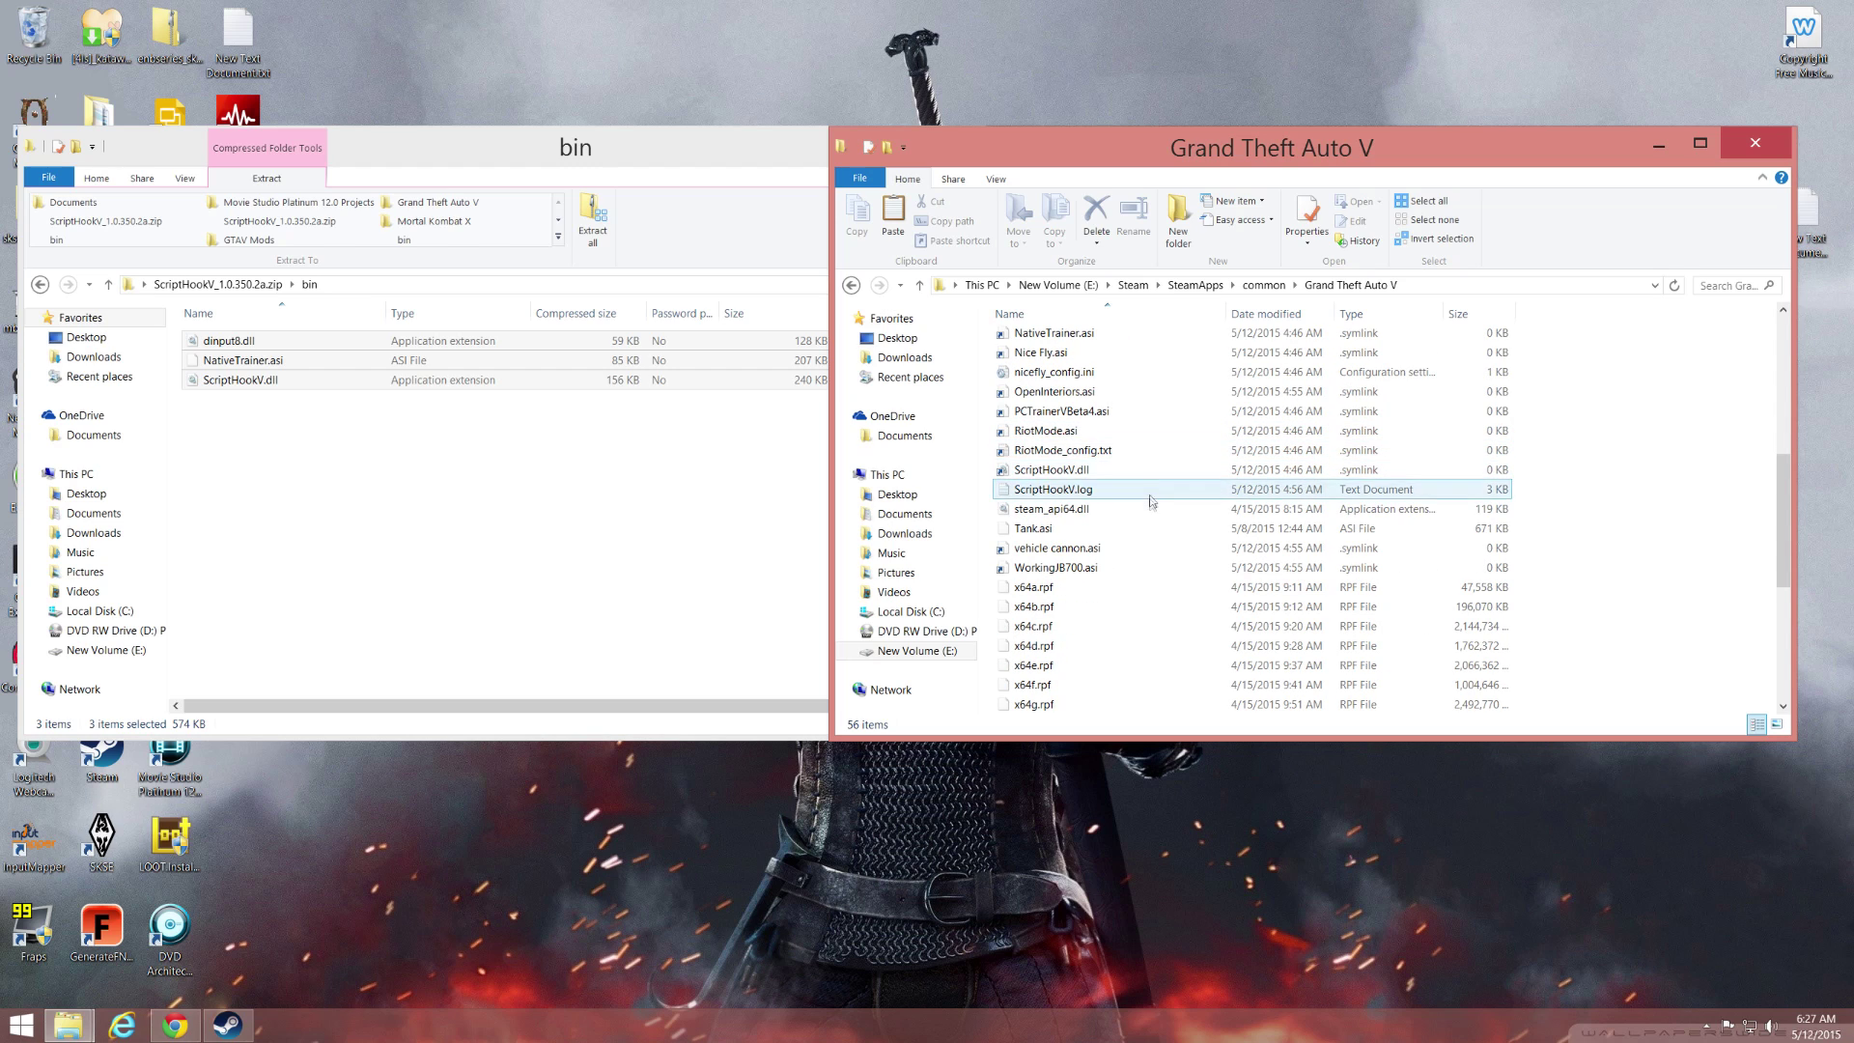
{"action": "scroll", "coordinate": [1149, 482], "scroll_direction": "up", "scroll_amount": 4}
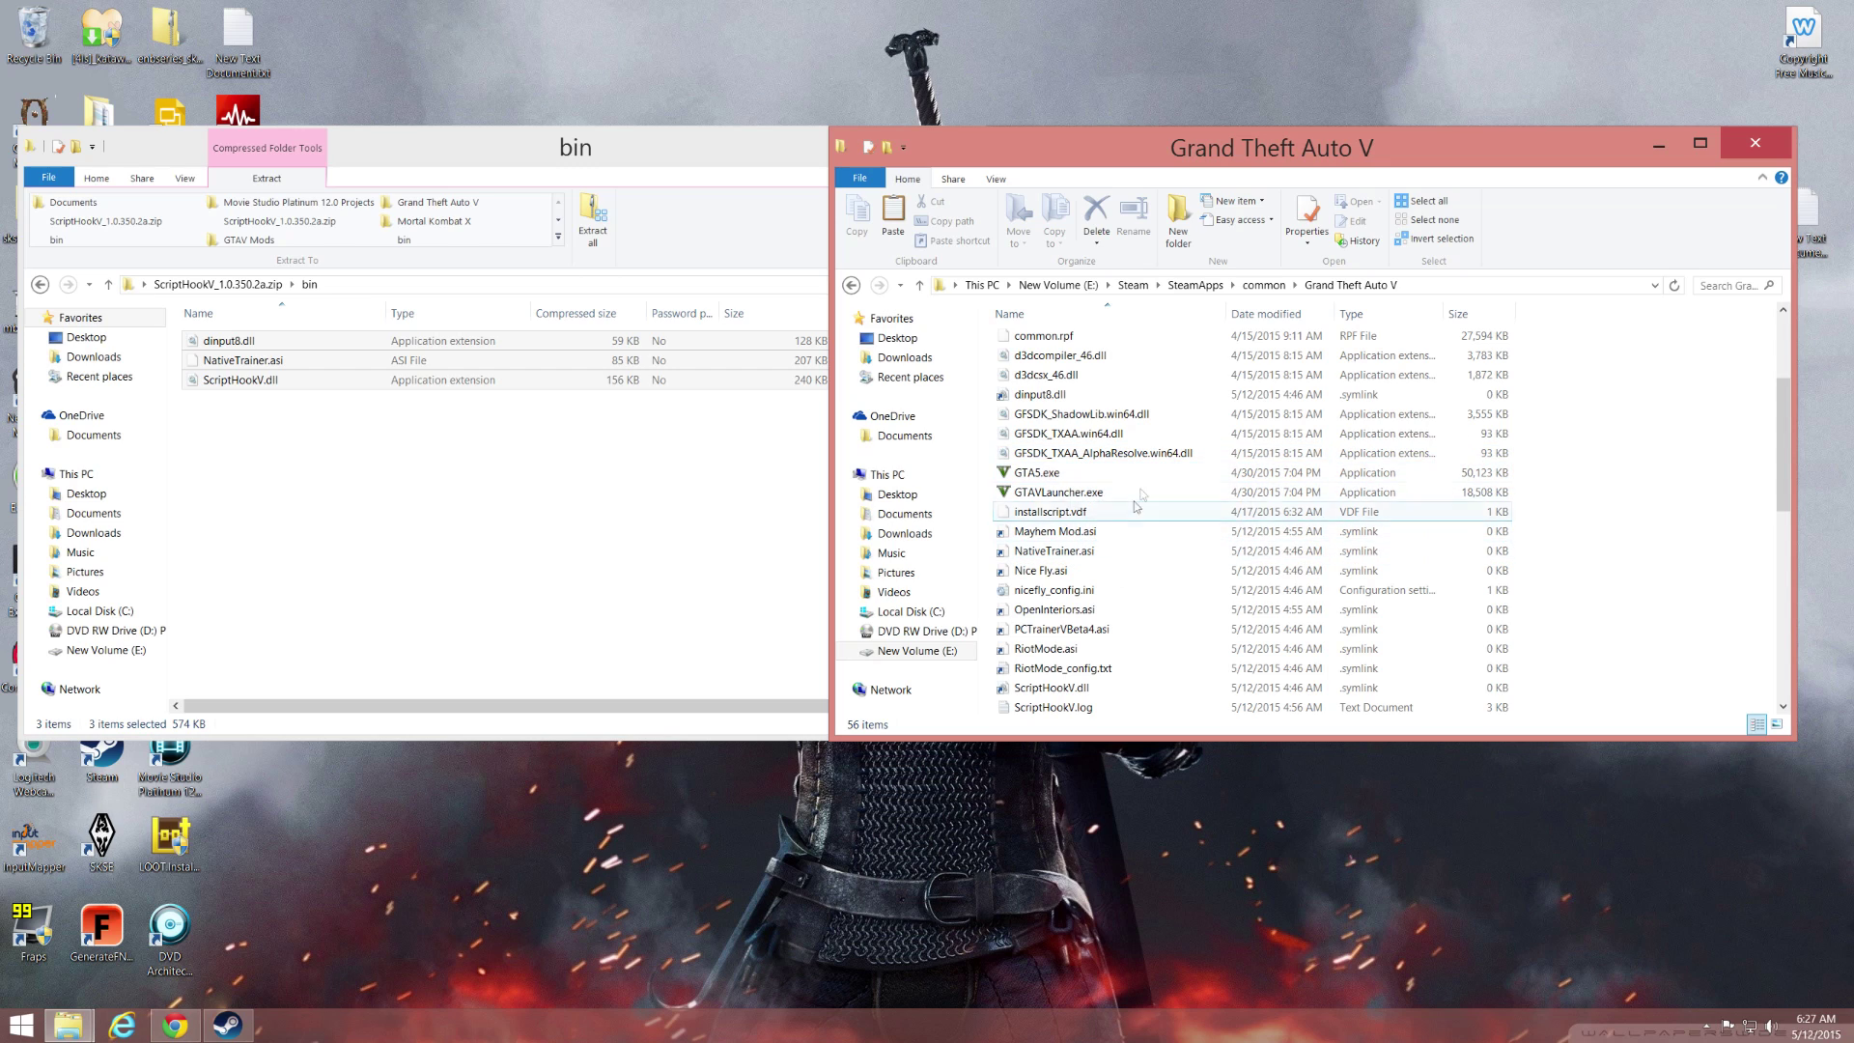
{"action": "scroll", "coordinate": [1085, 478], "scroll_direction": "up", "scroll_amount": 3}
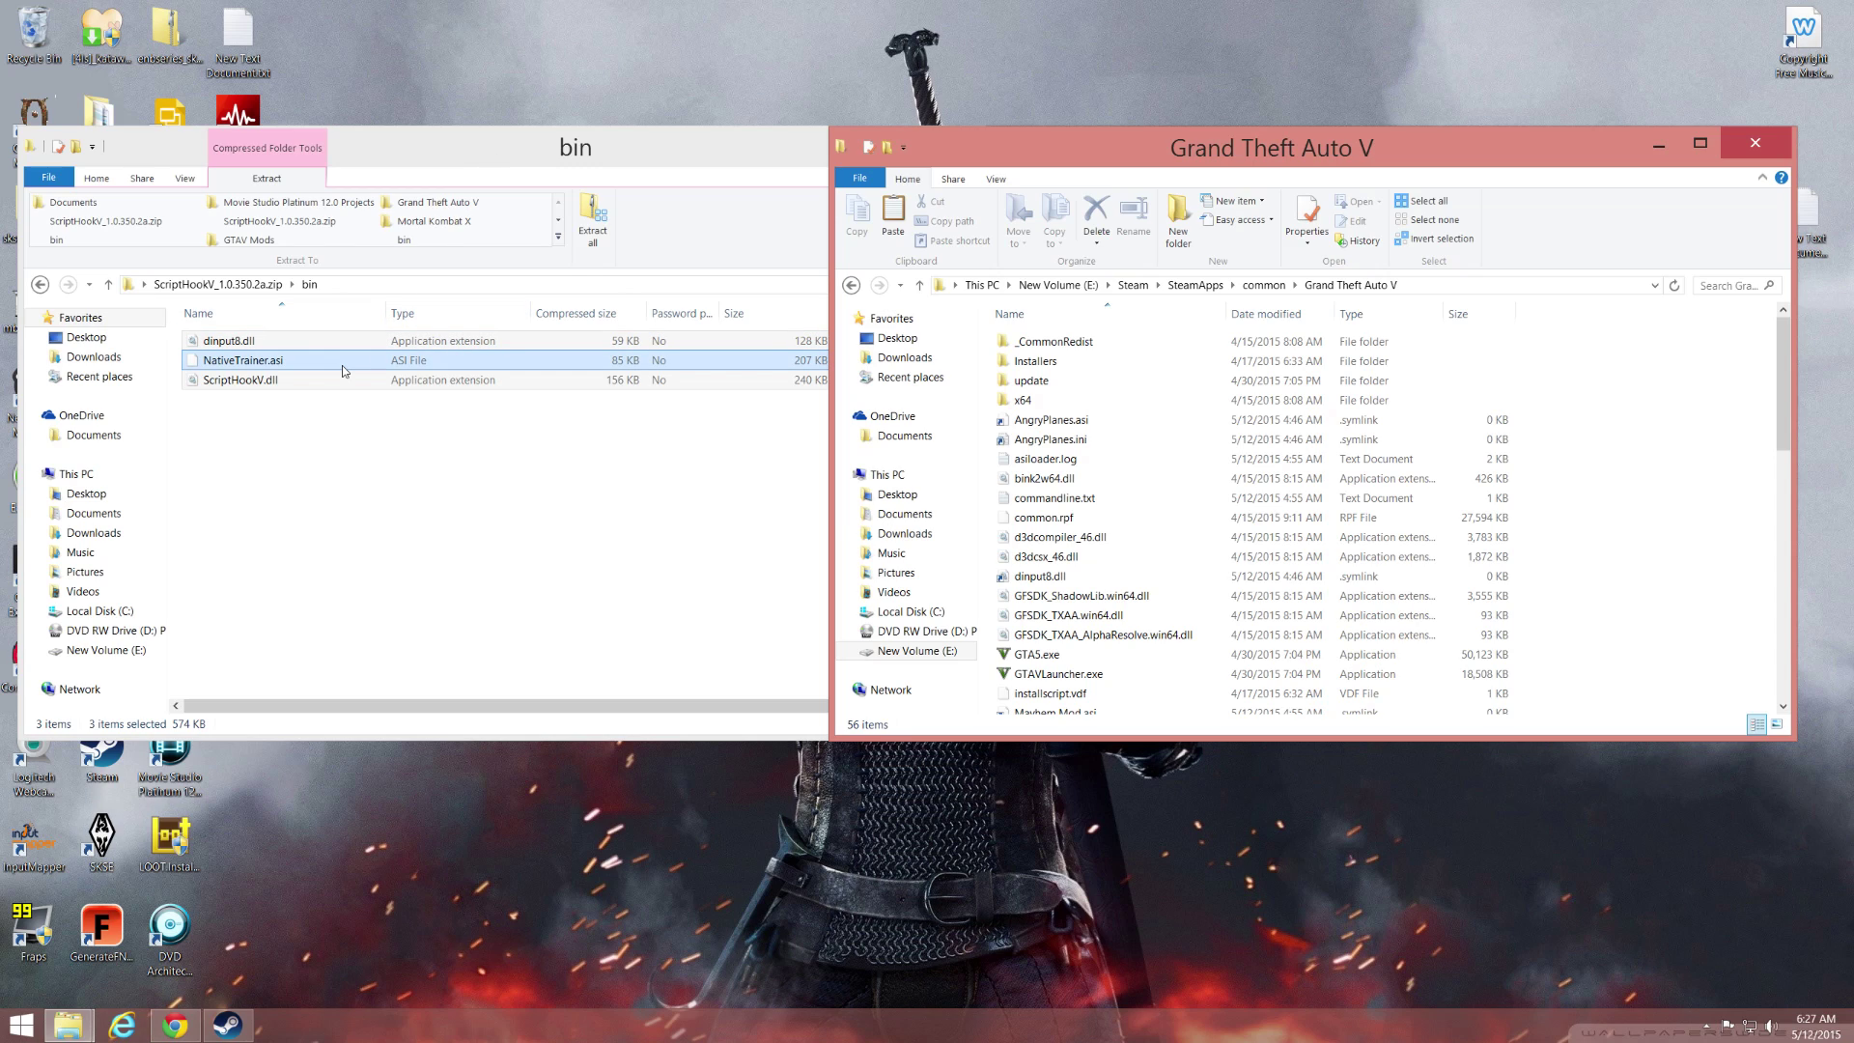
{"action": "left_click", "coordinate": [484, 472]}
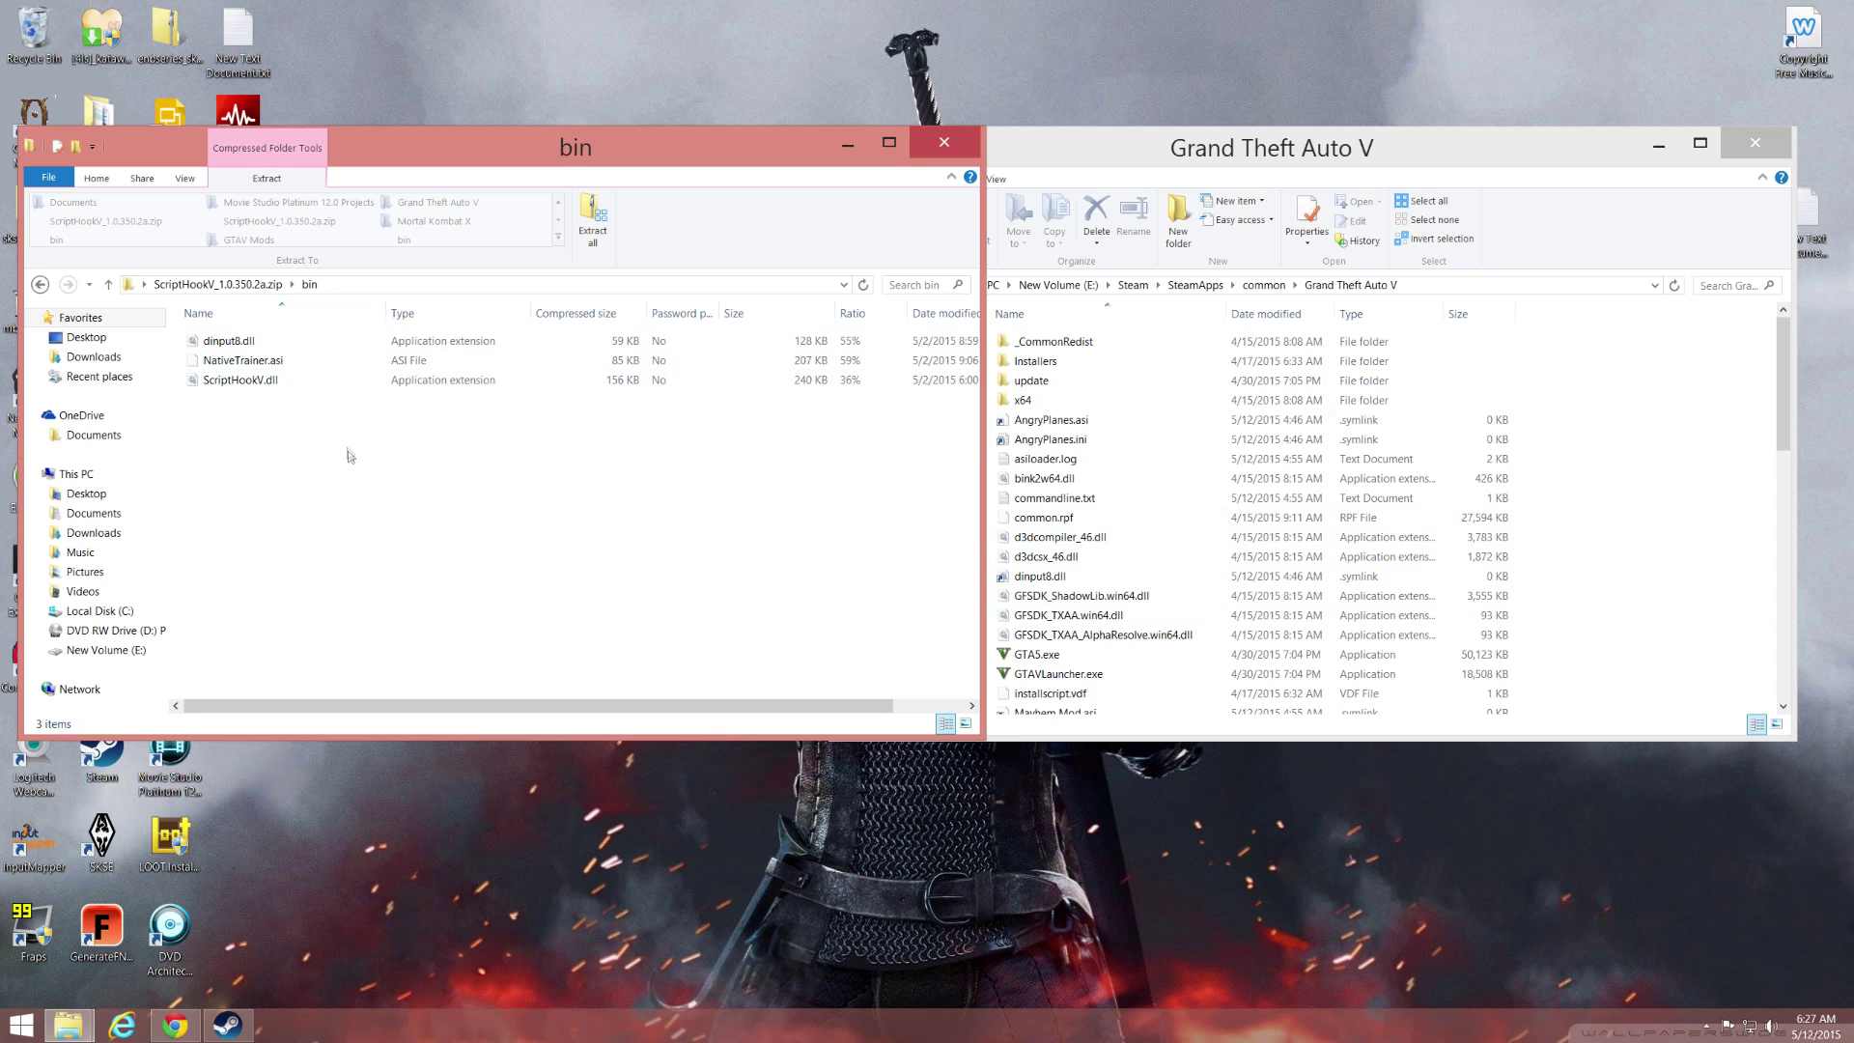
{"action": "key", "text": "BackSpace"}
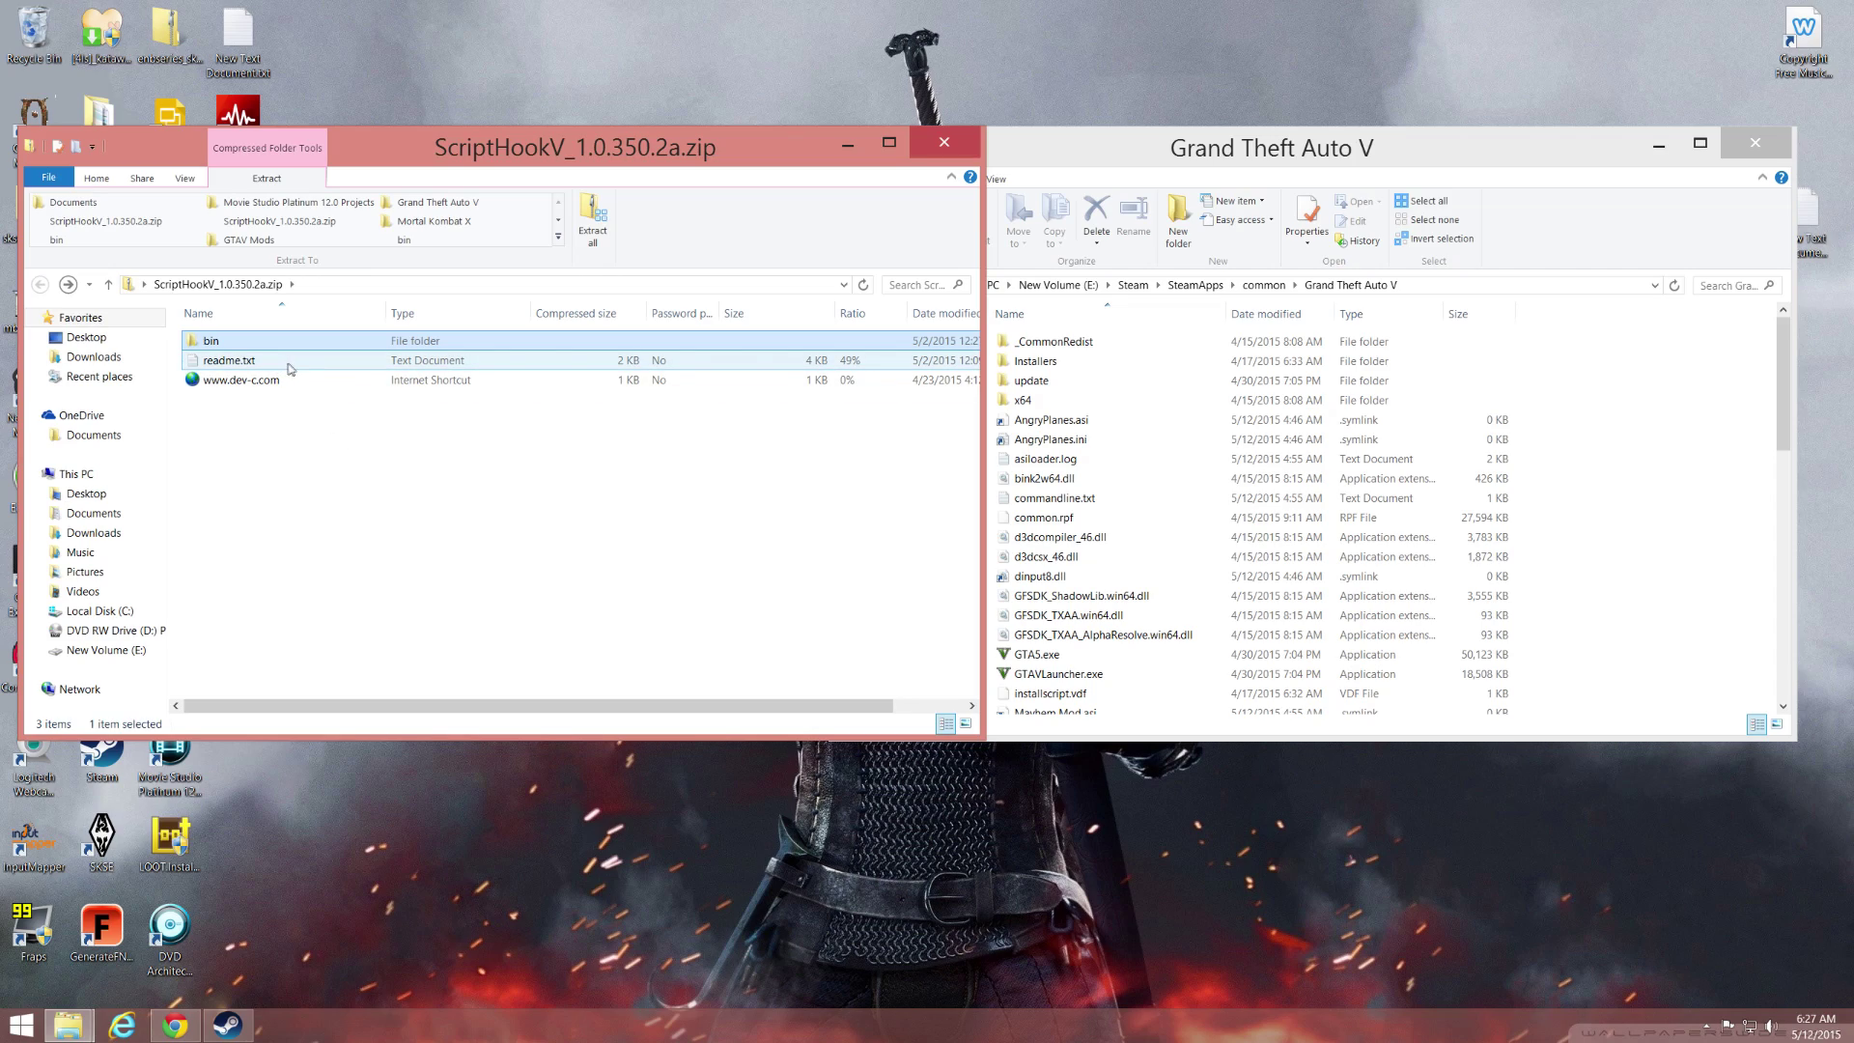
Read the Script Hook V readme.txt from the archive root, then close it.
{"action": "double_click", "coordinate": [229, 360]}
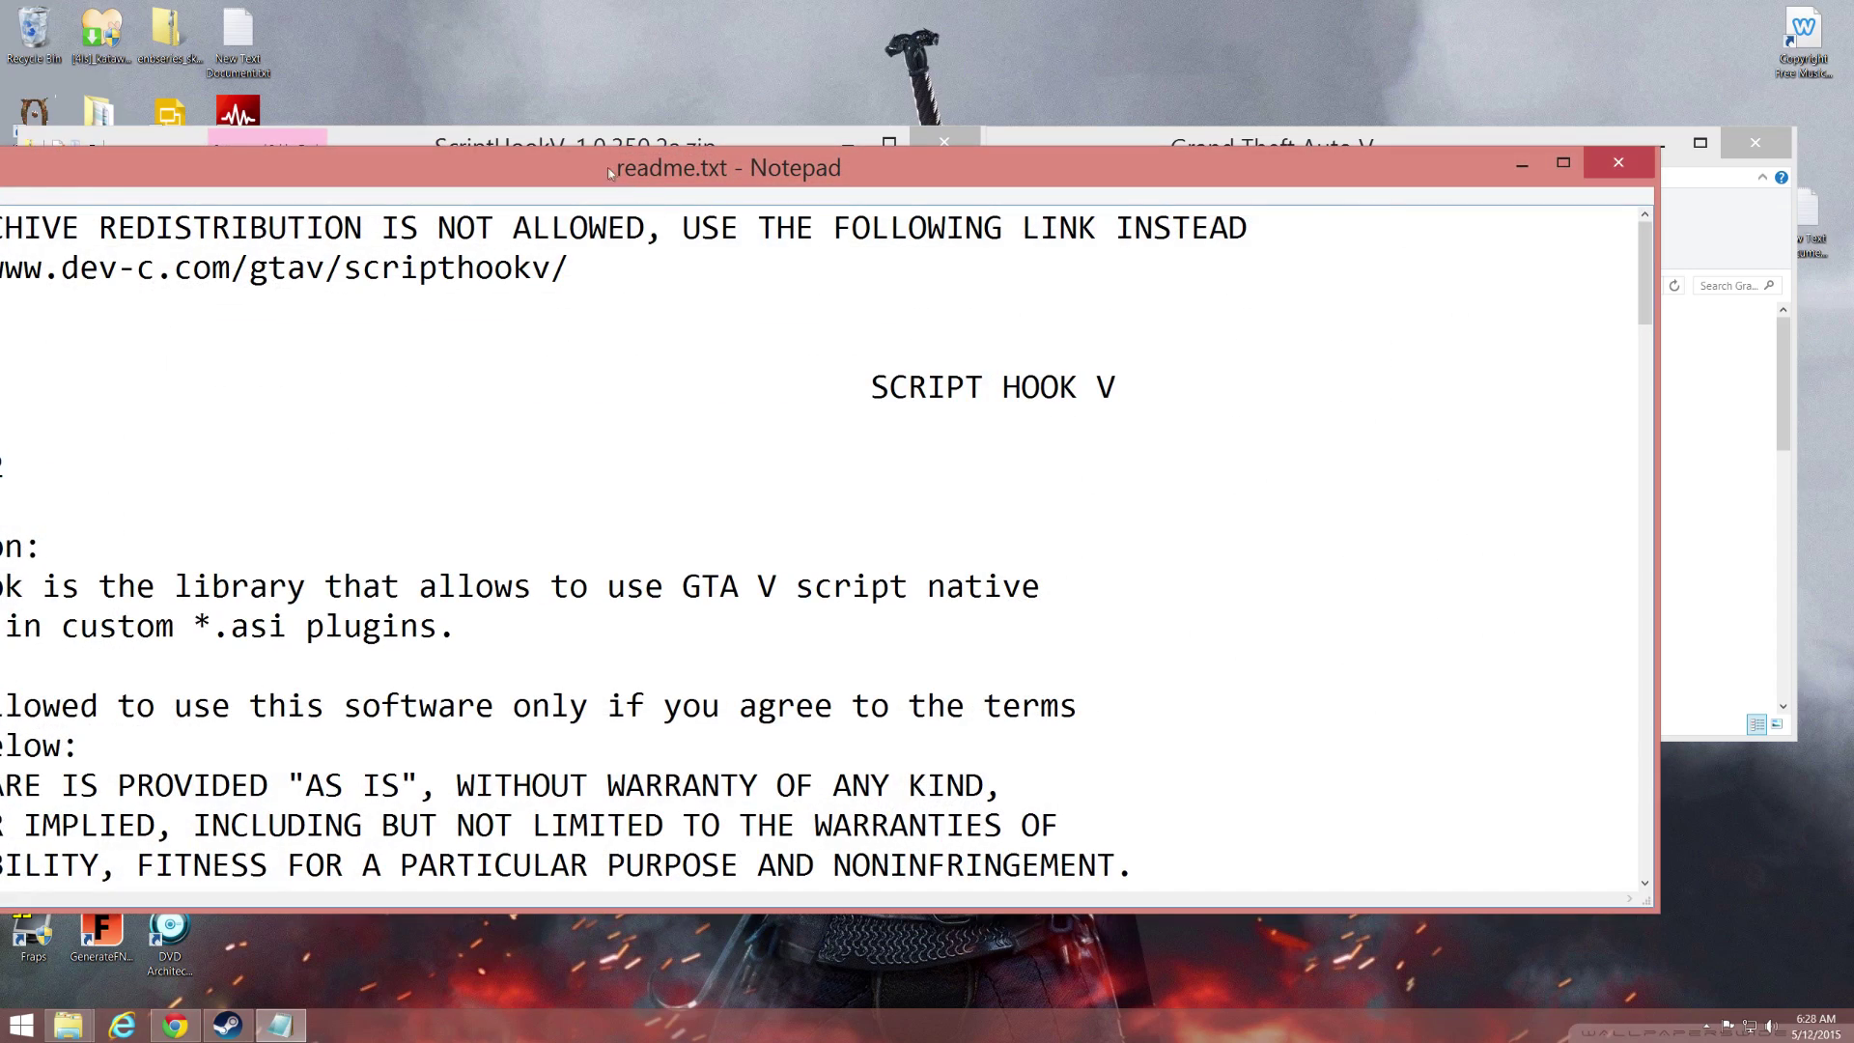
{"action": "left_click_drag", "start_coordinate": [852, 243], "coordinate": [917, 122]}
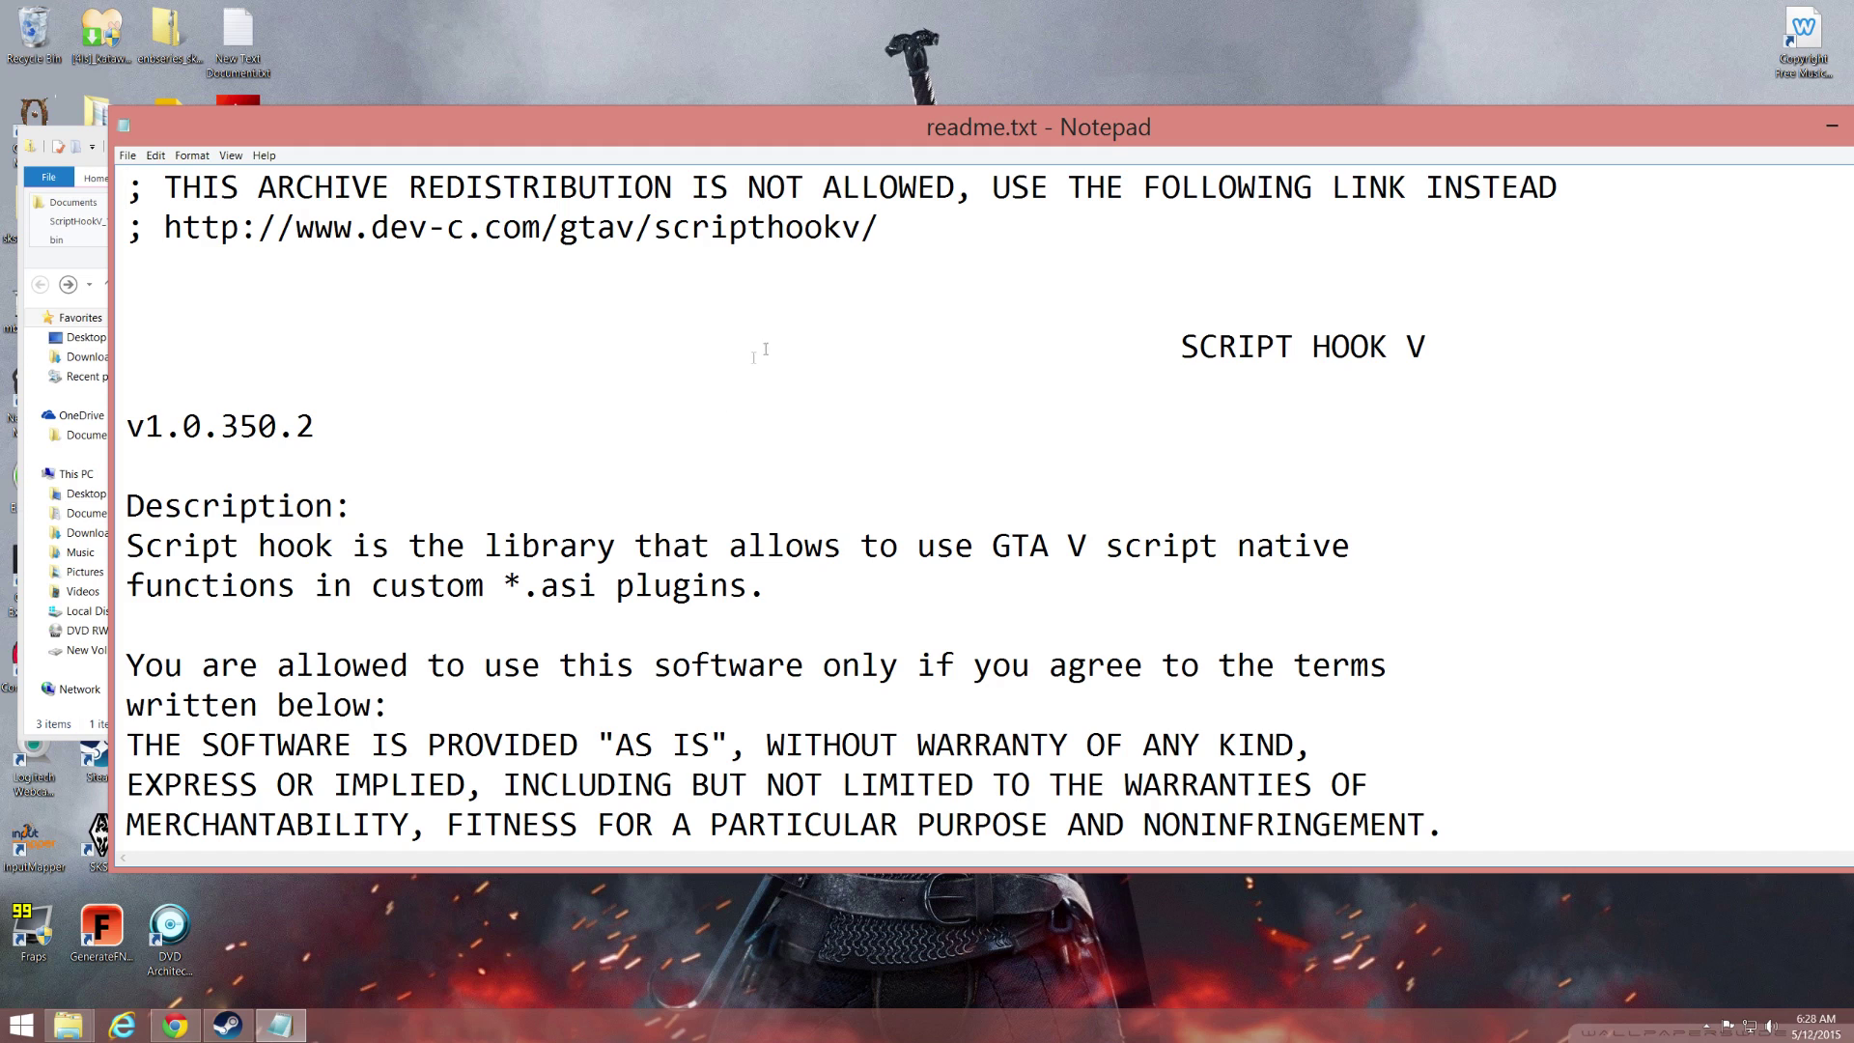
{"action": "left_click_drag", "start_coordinate": [1011, 133], "coordinate": [577, 174]}
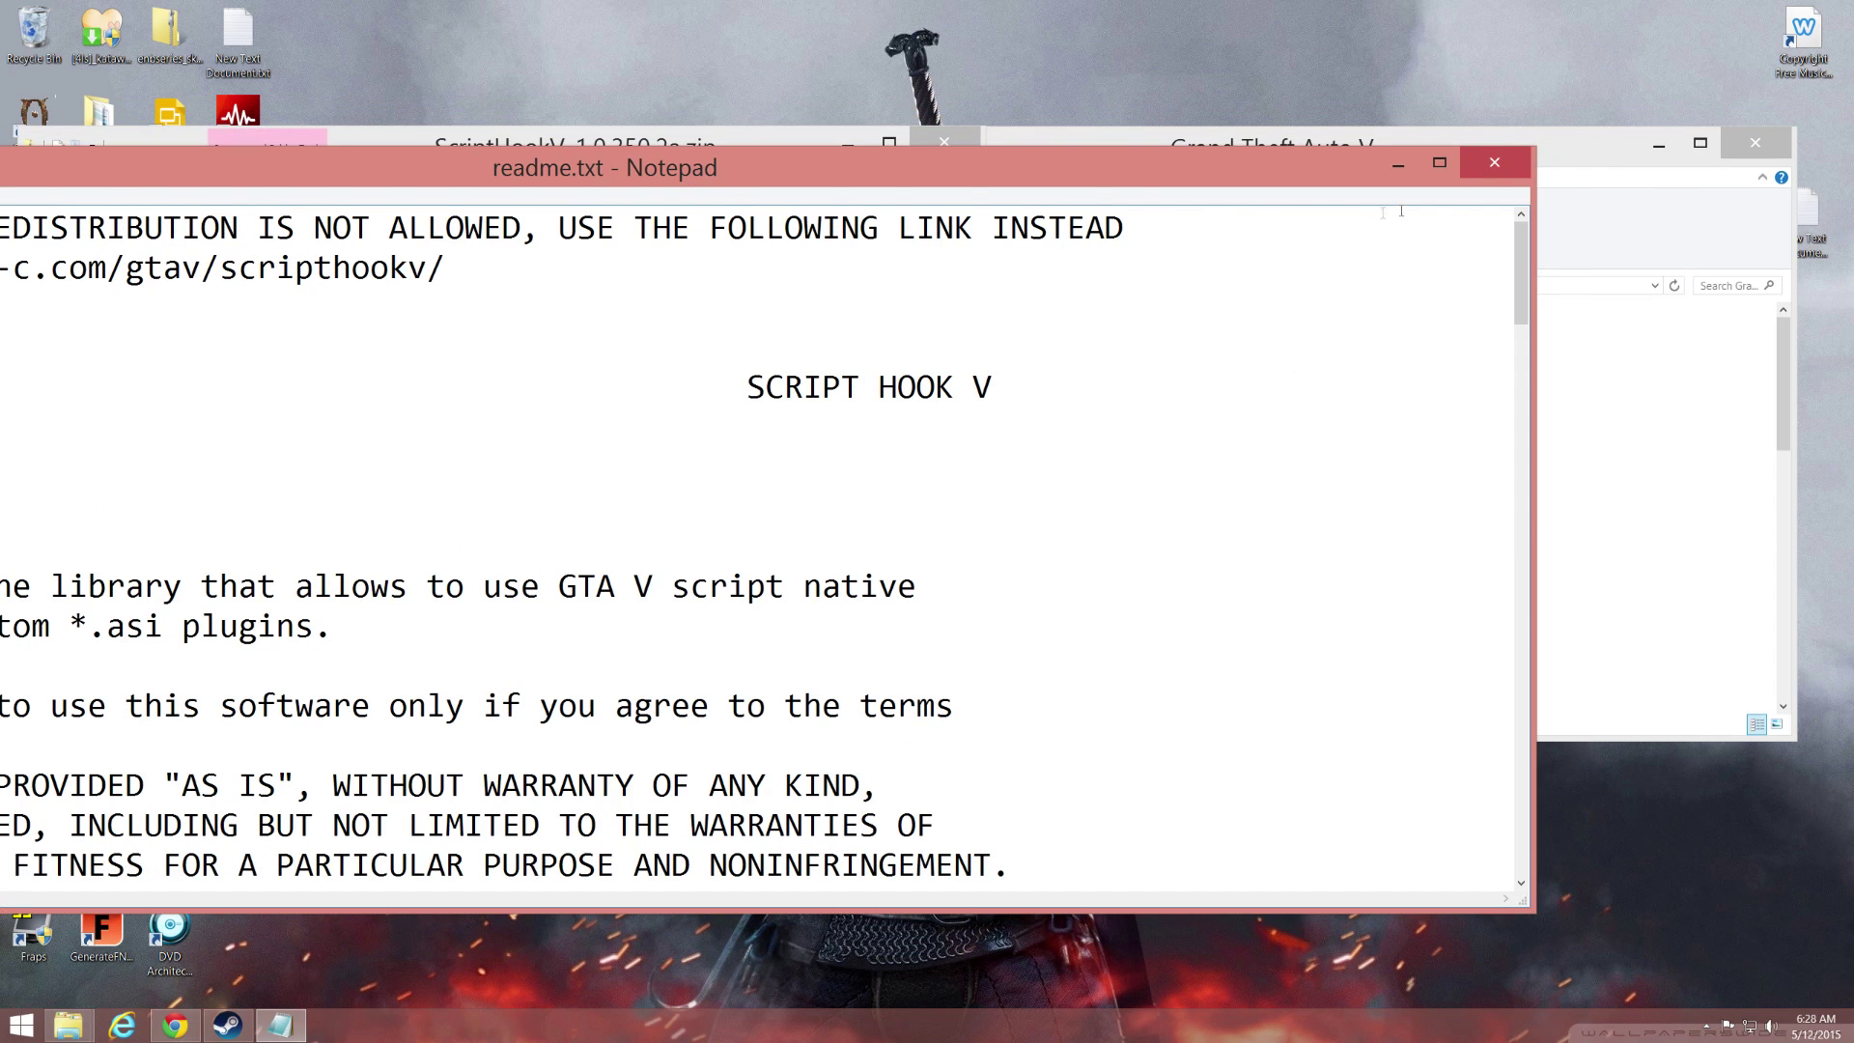
{"action": "left_click", "coordinate": [1496, 164]}
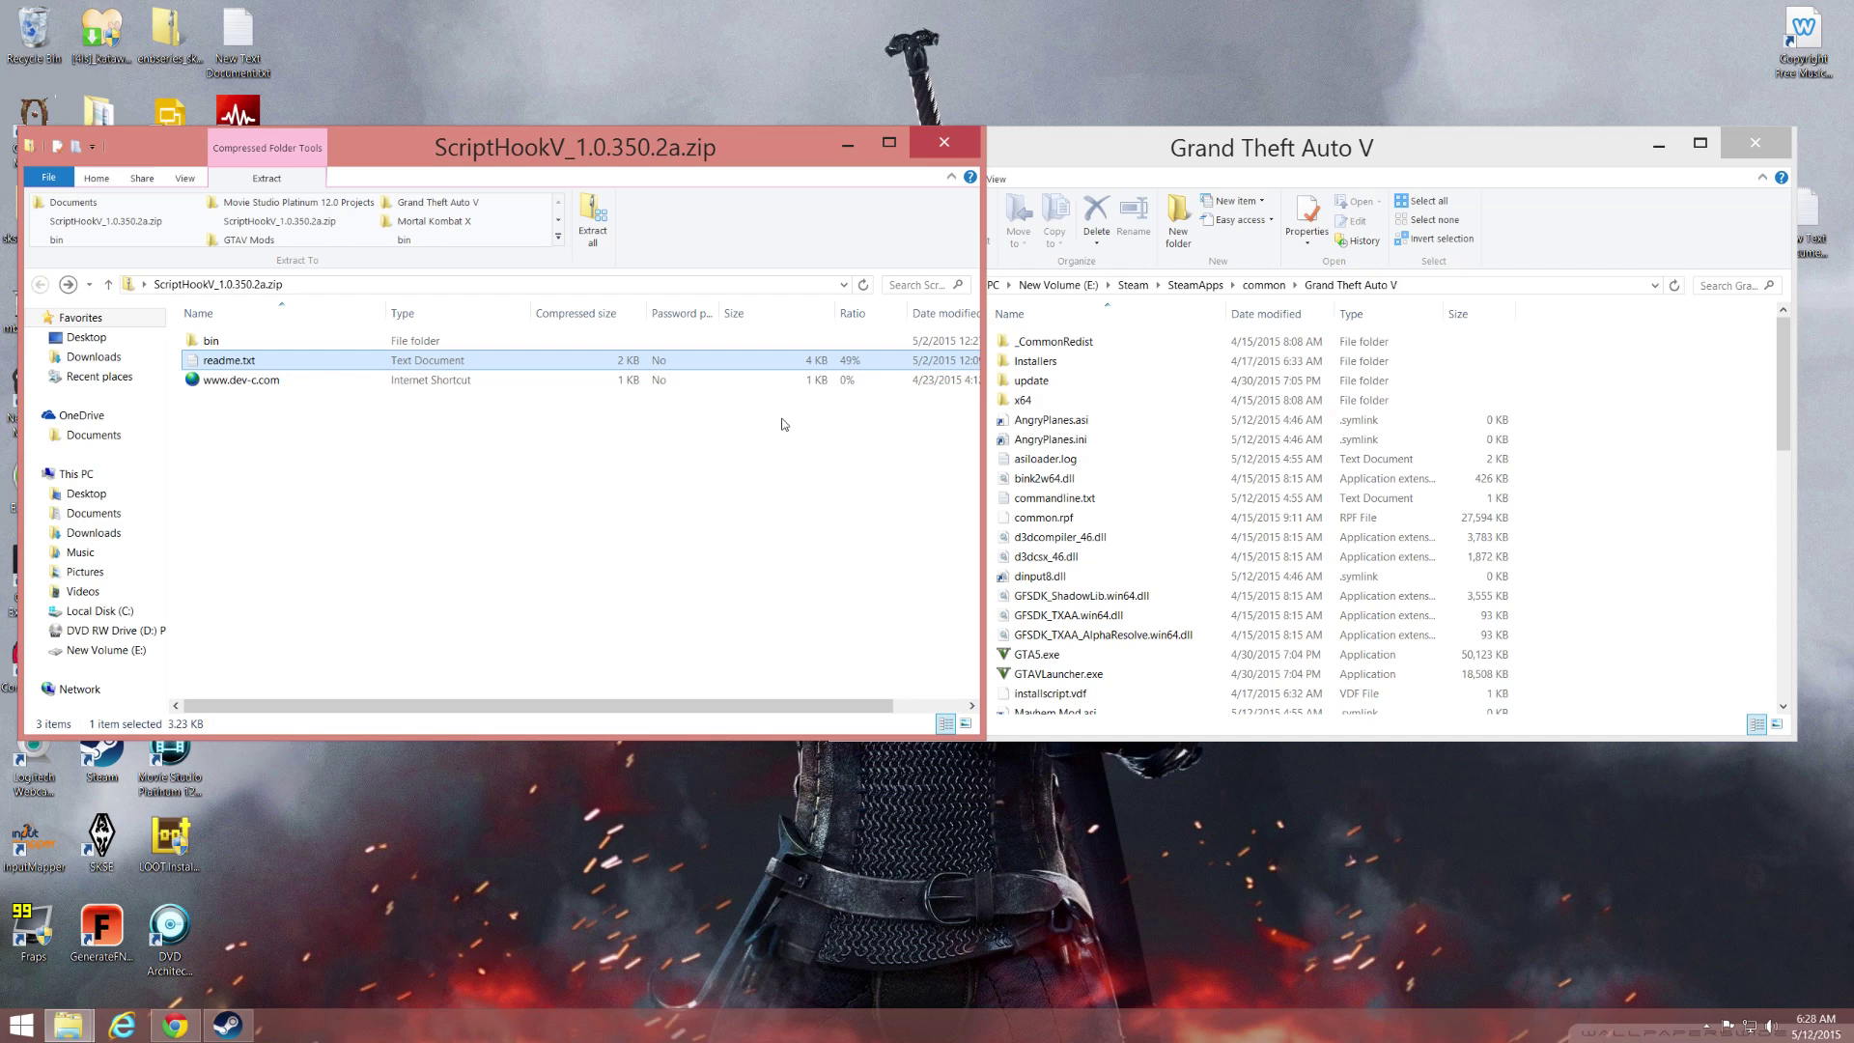
{"action": "left_click_drag", "start_coordinate": [690, 147], "coordinate": [738, 254]}
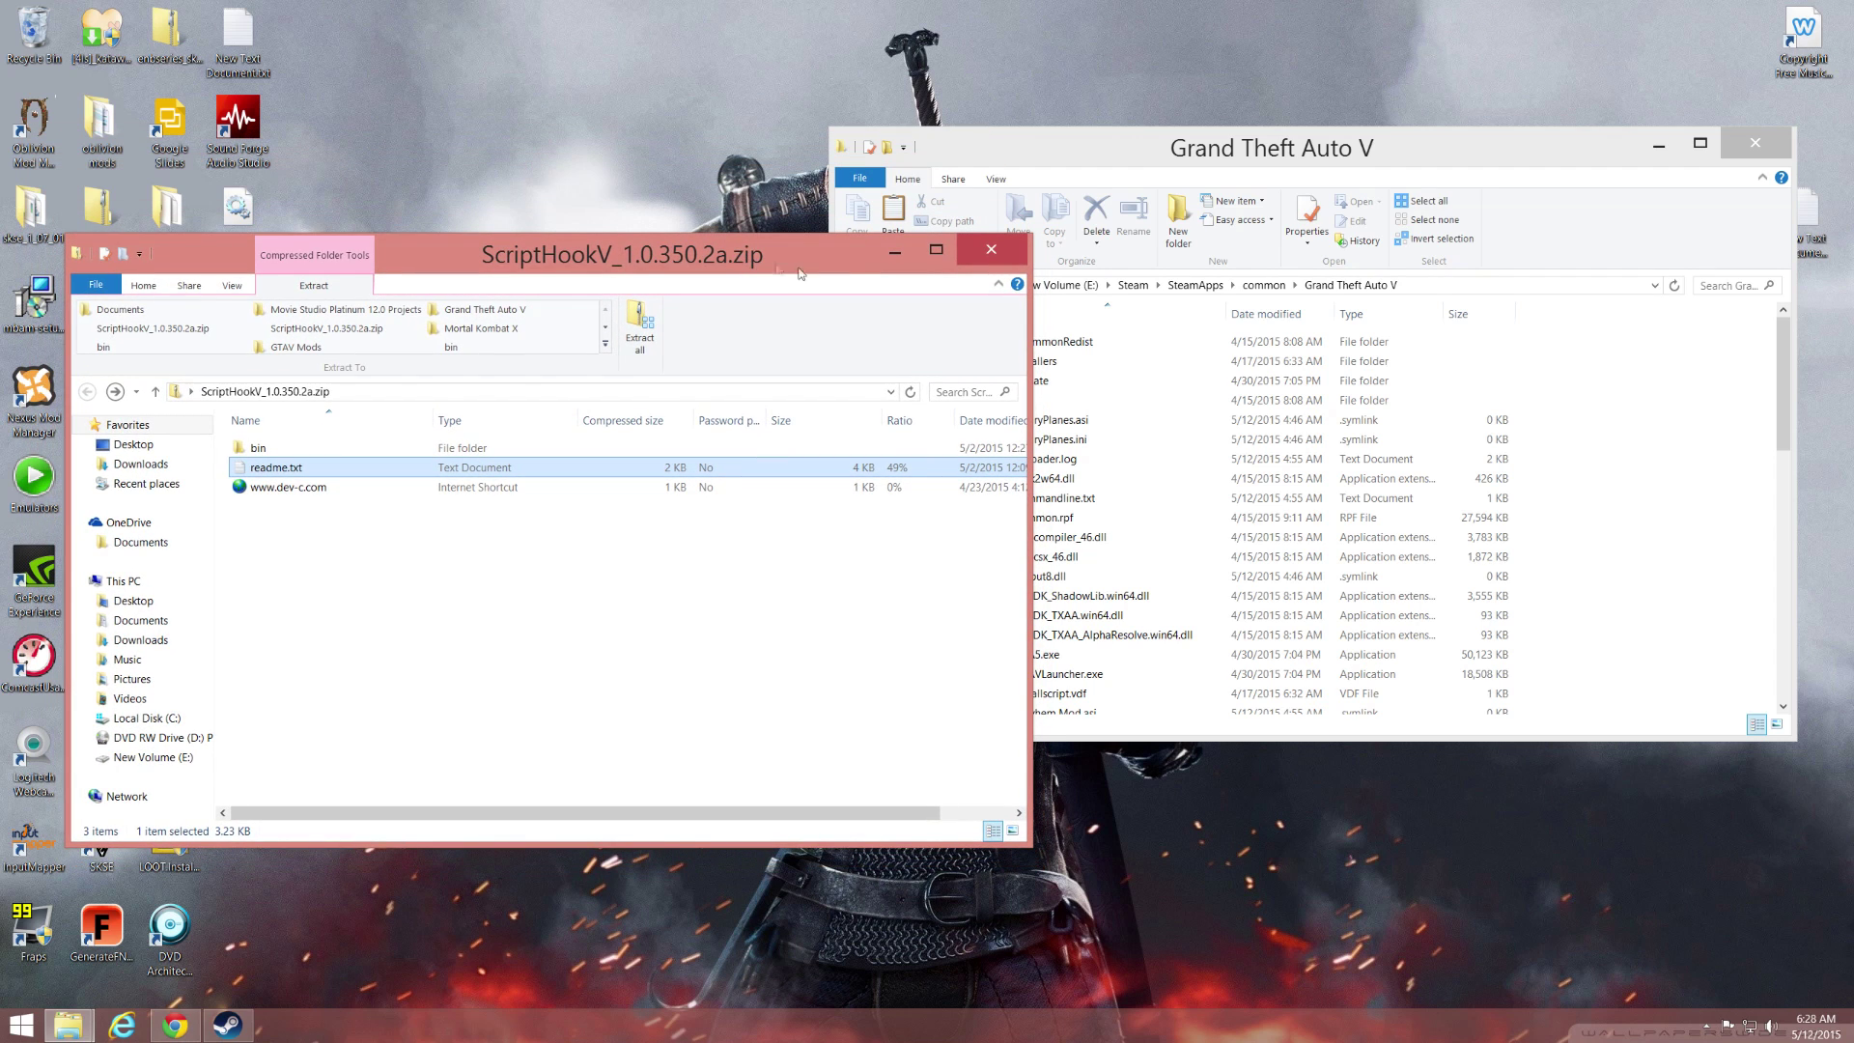
Close the ScriptHookV archive window and switch to Chrome's LUA Plugin page.
{"action": "left_click", "coordinate": [992, 253]}
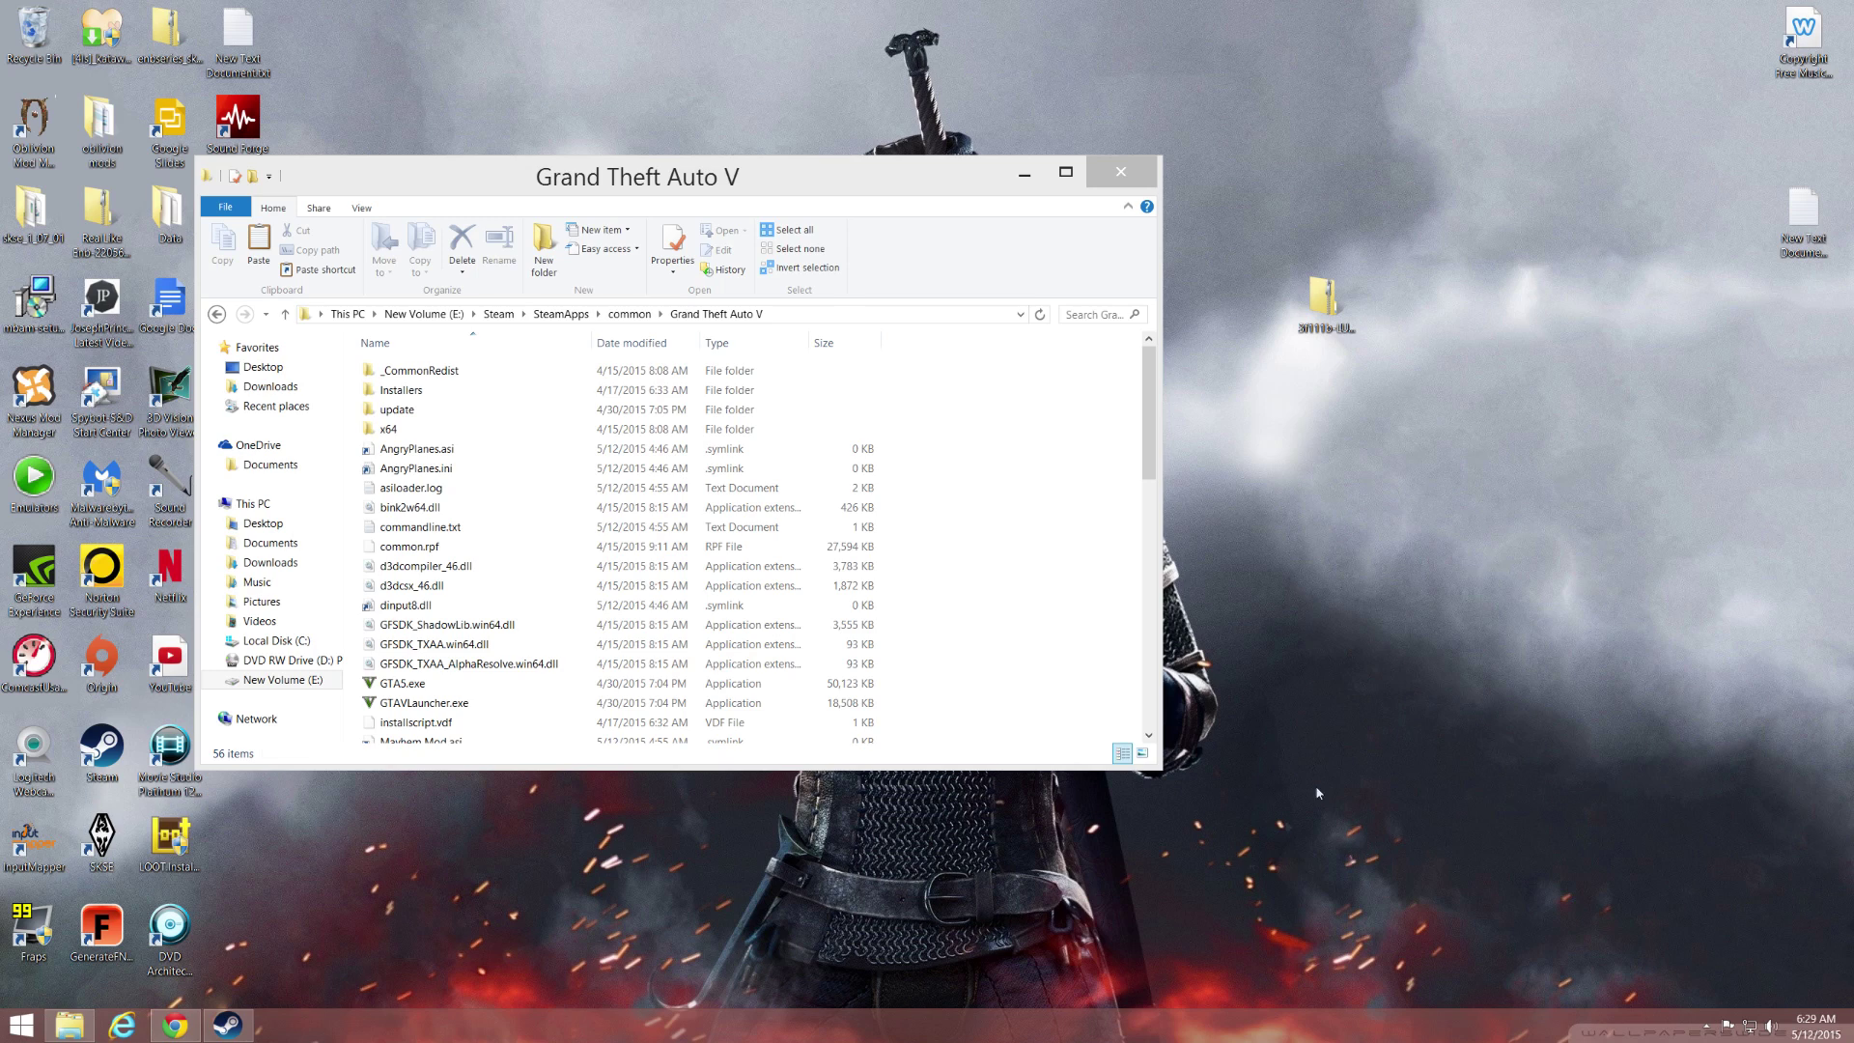
{"action": "left_click", "coordinate": [175, 1025]}
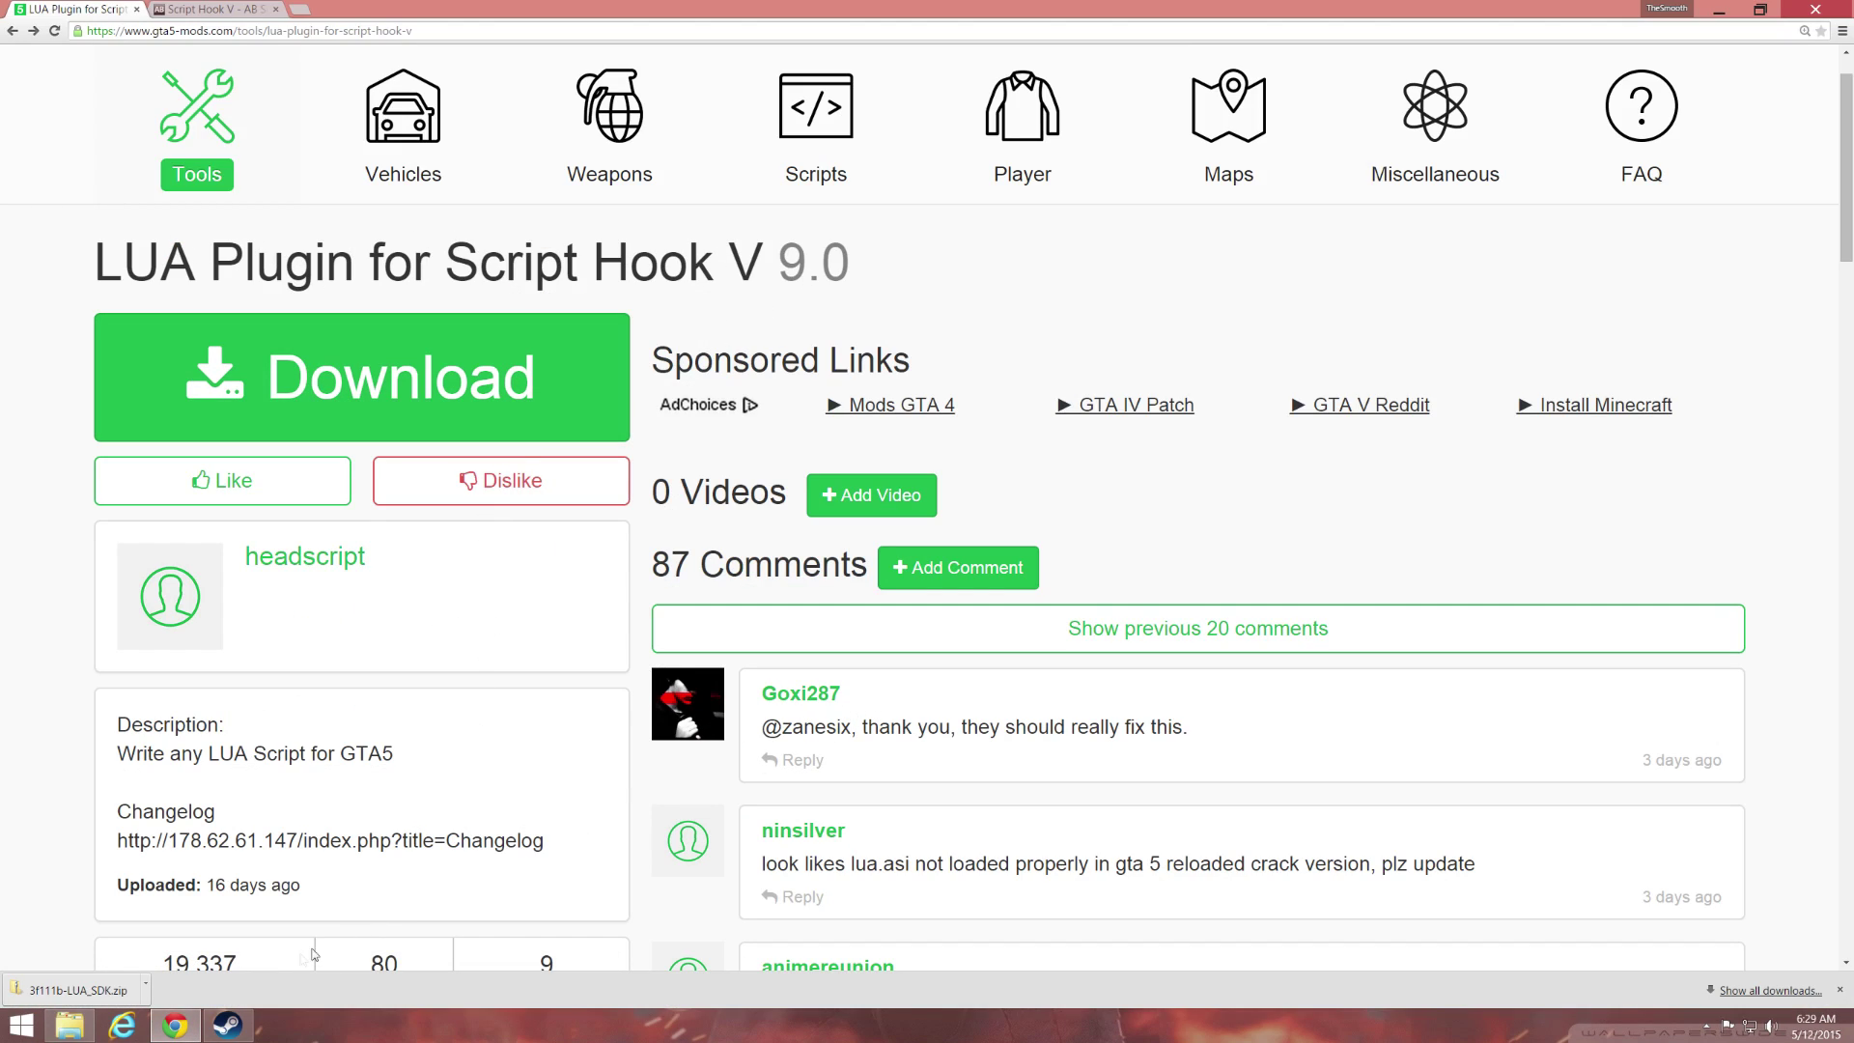
Open 3f111b-LUA_SDK.zip from the desktop and copy the scripts folder and LUA_SDK.asi.
{"action": "left_click", "coordinate": [186, 1031]}
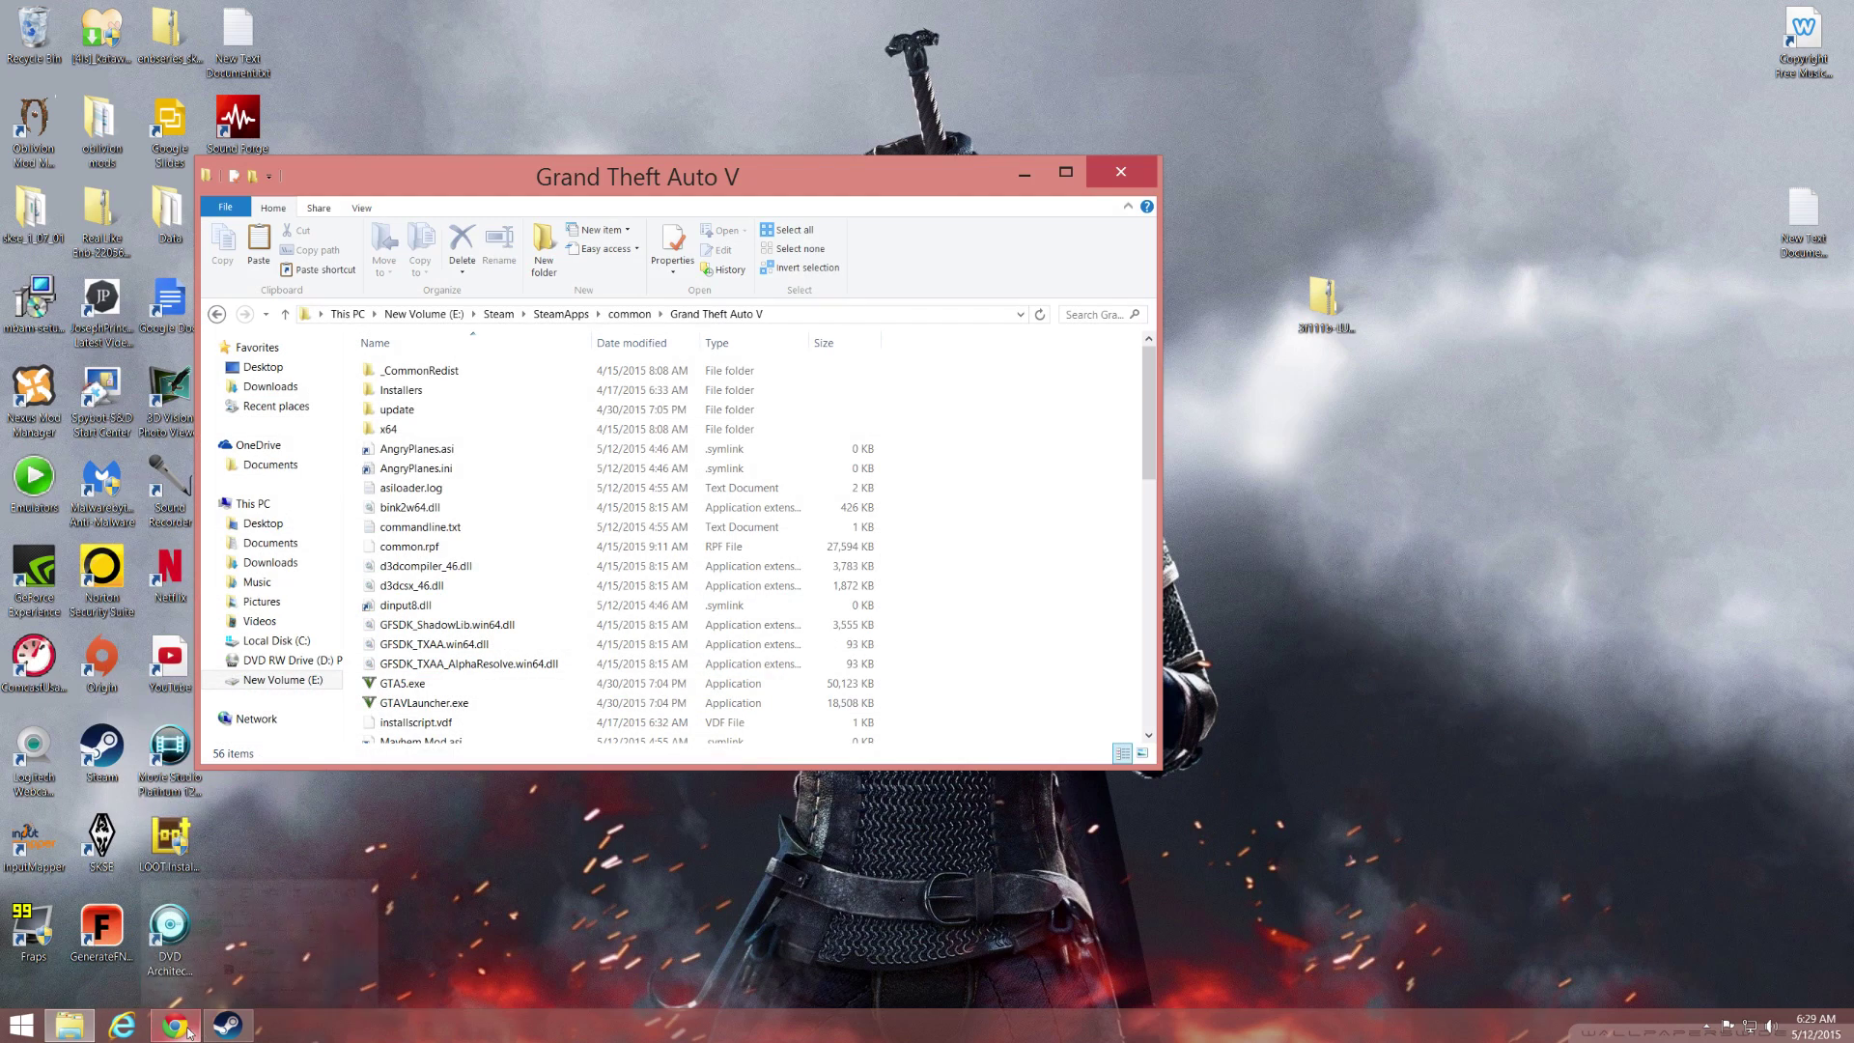
{"action": "double_click", "coordinate": [1323, 298]}
{"action": "left_click_drag", "start_coordinate": [915, 296], "coordinate": [1216, 232]}
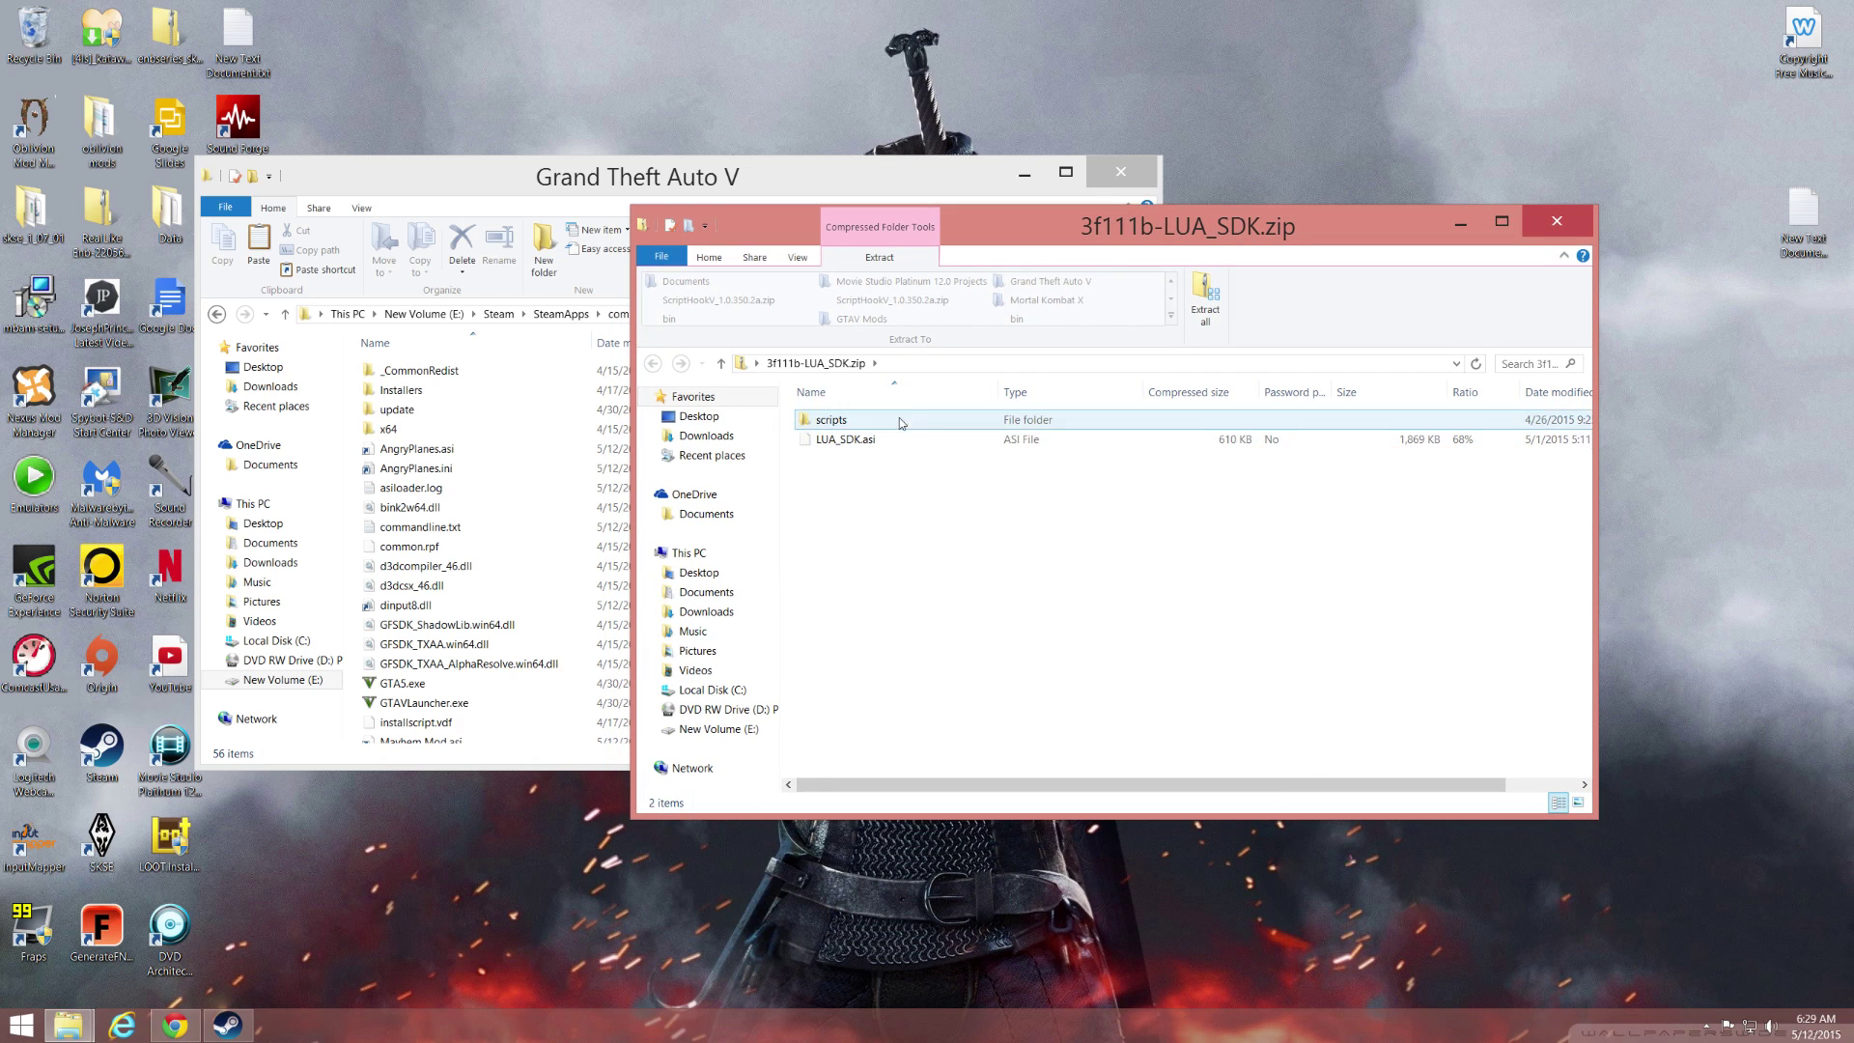
{"action": "left_click_drag", "start_coordinate": [1039, 239], "coordinate": [1331, 235]}
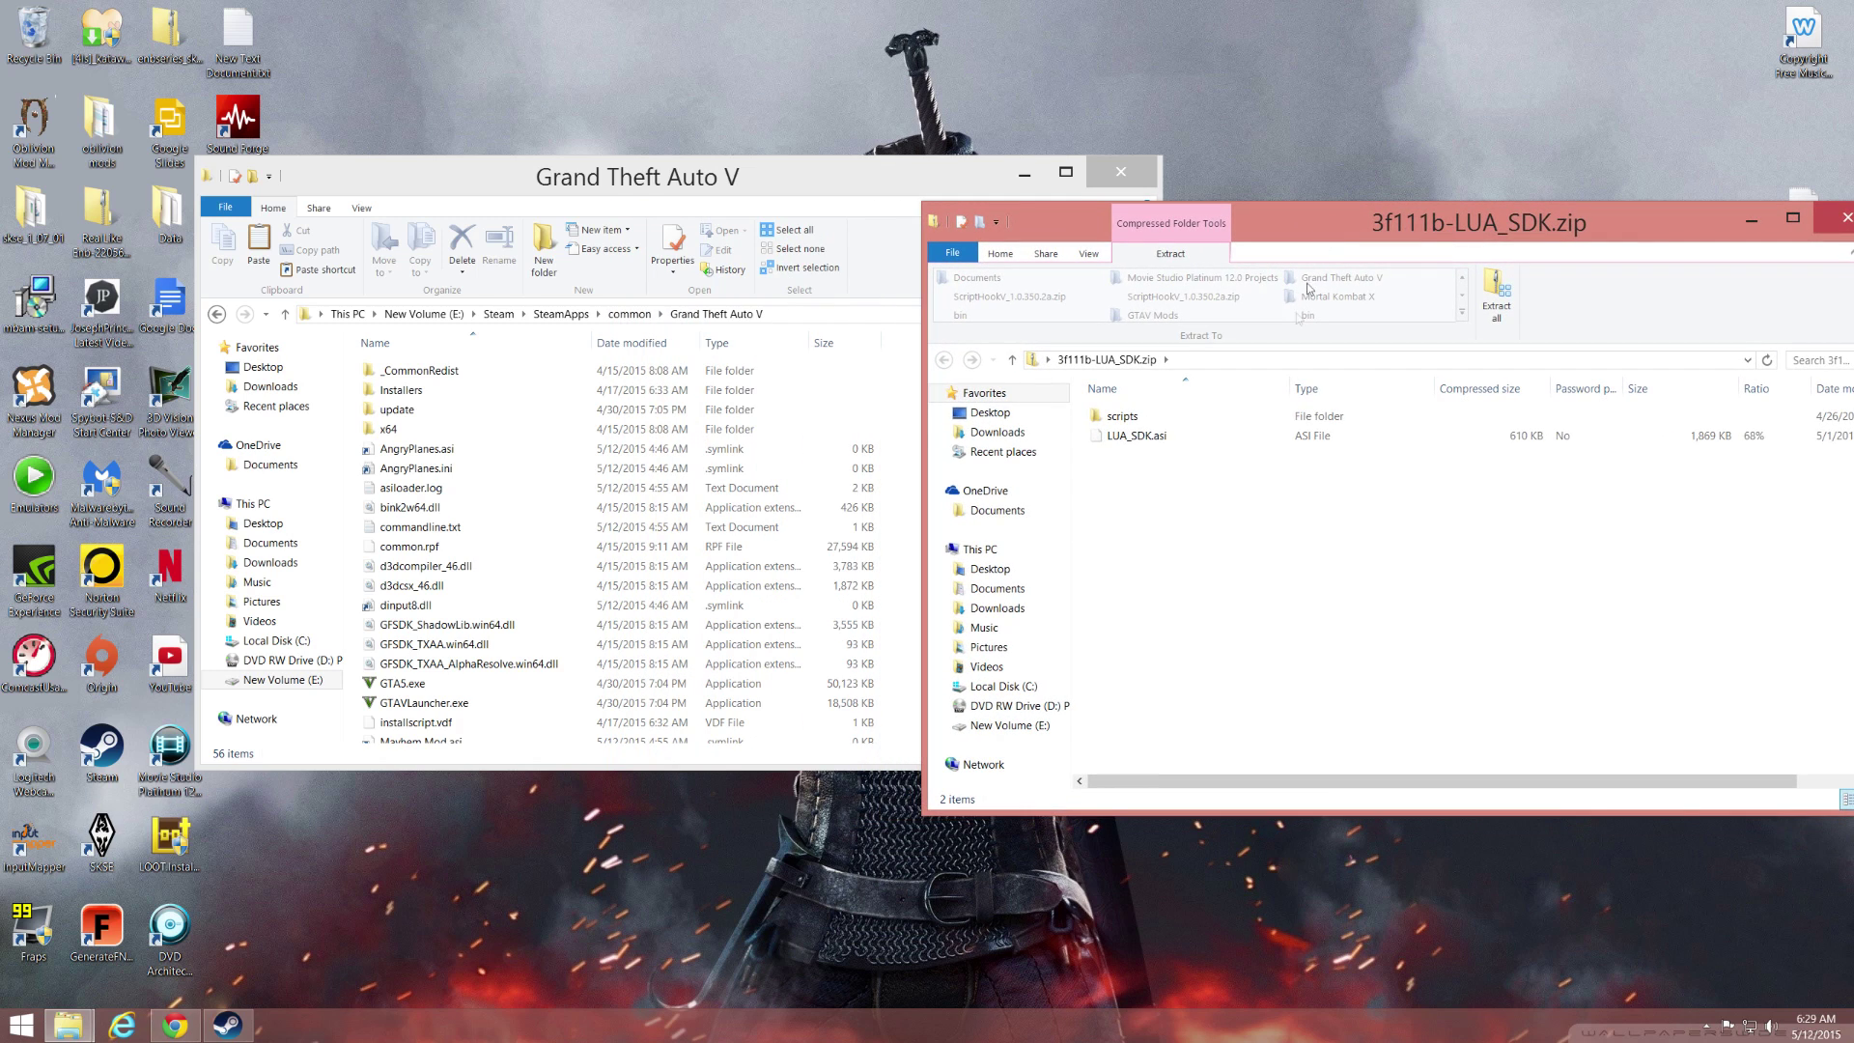
{"action": "left_click_drag", "start_coordinate": [1152, 461], "coordinate": [1189, 421]}
{"action": "right_click", "coordinate": [1189, 421]}
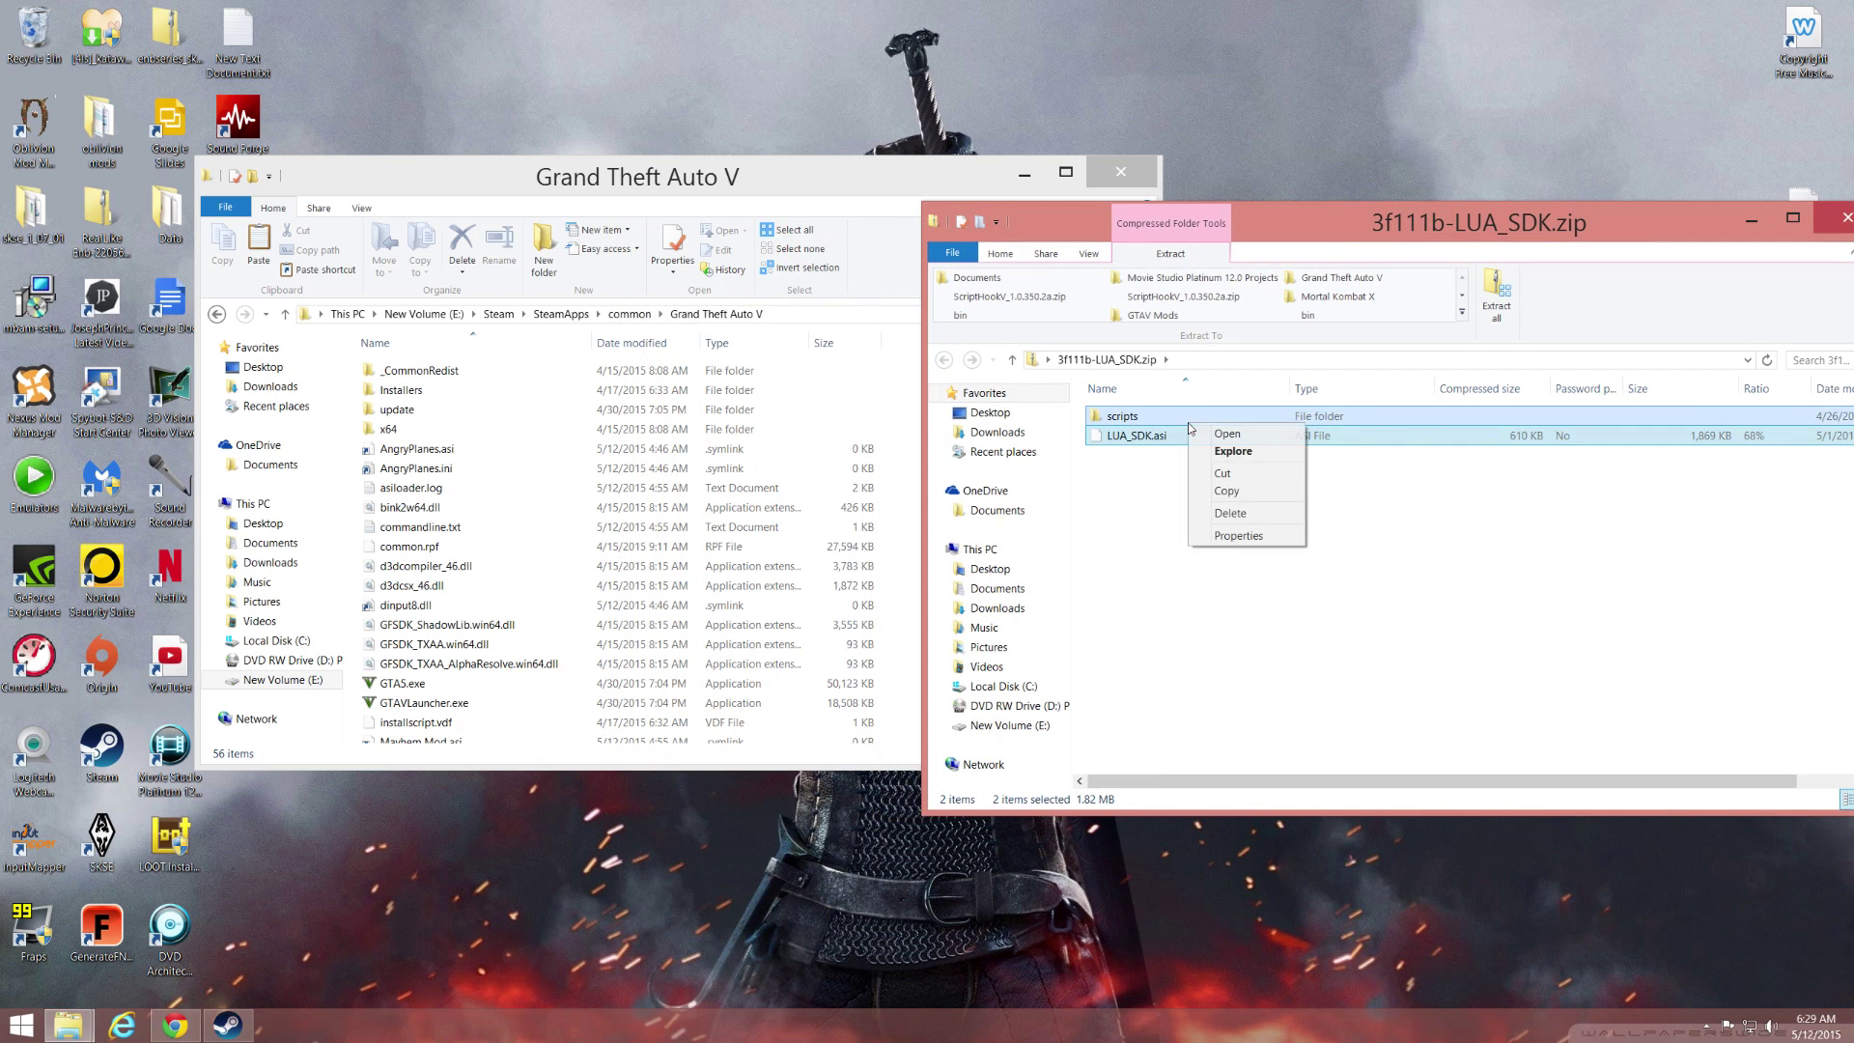
{"action": "left_click", "coordinate": [1240, 494]}
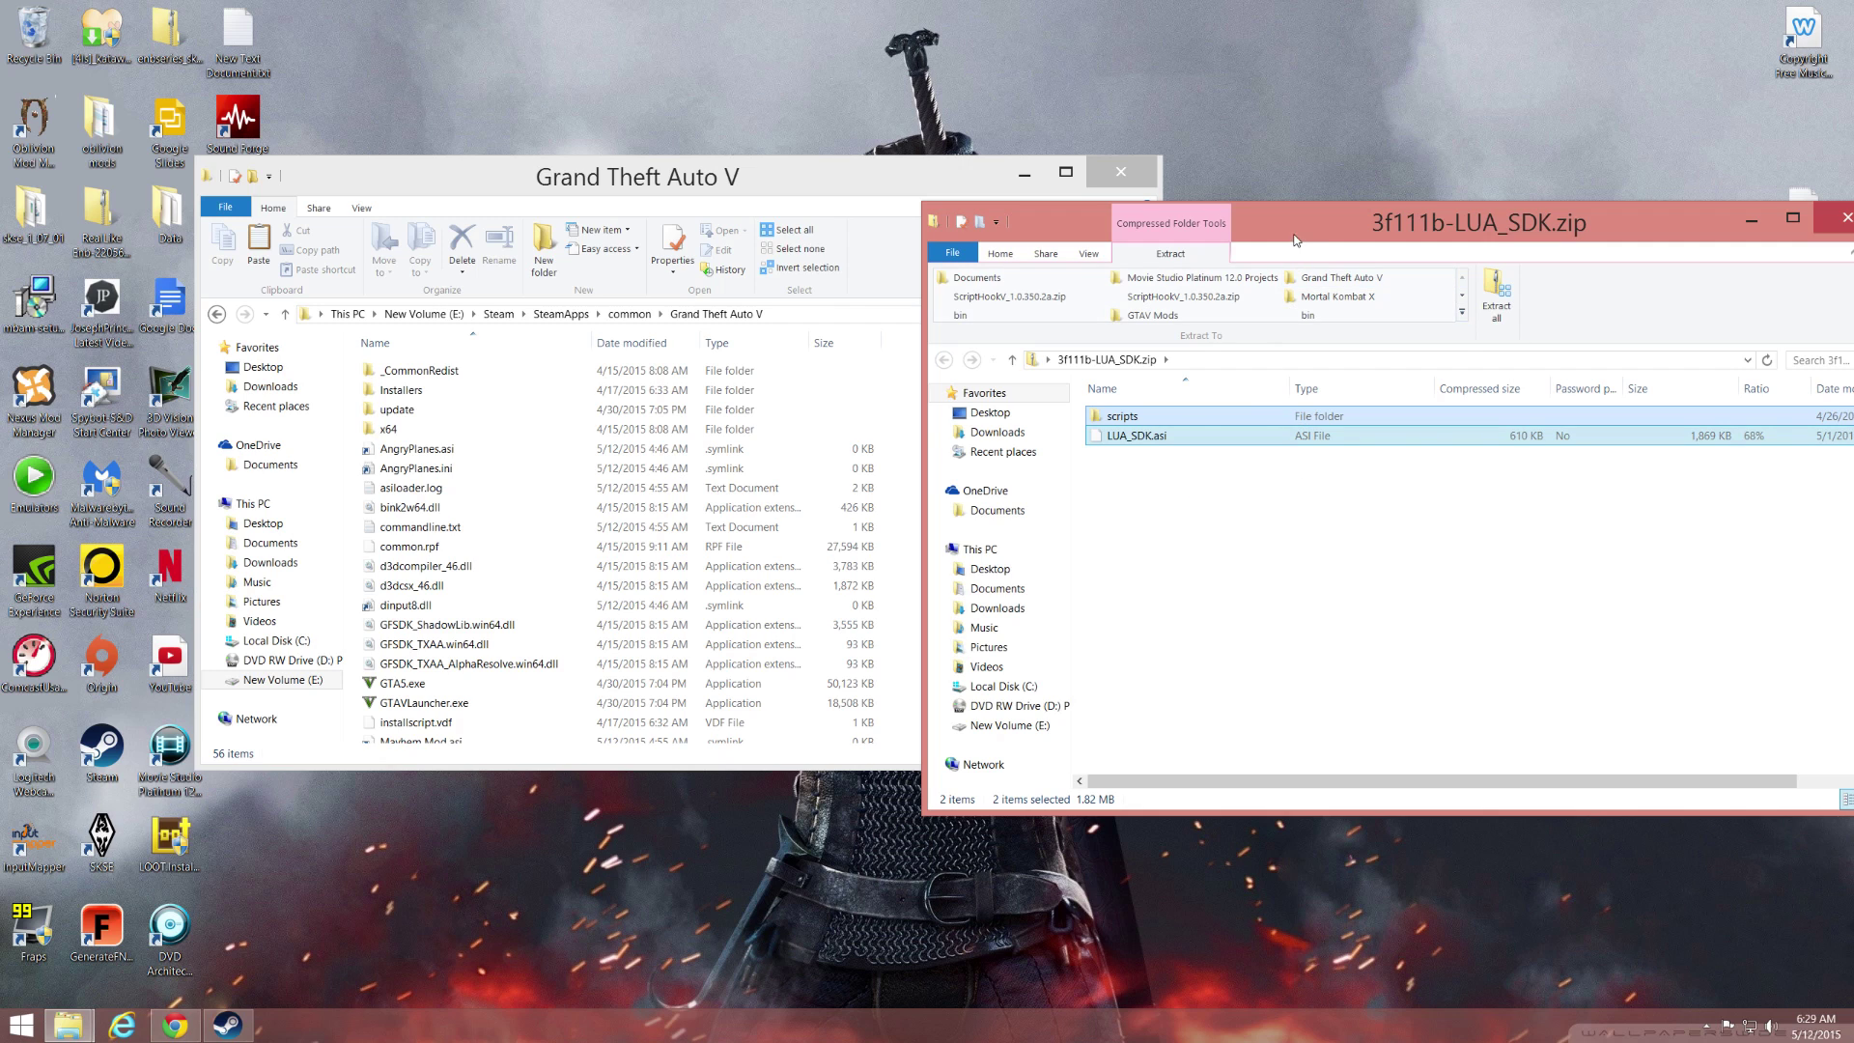
Paste scripts and LUA_SDK.asi into the Grand Theft Auto V folder.
{"action": "left_click_drag", "start_coordinate": [1290, 222], "coordinate": [1477, 199]}
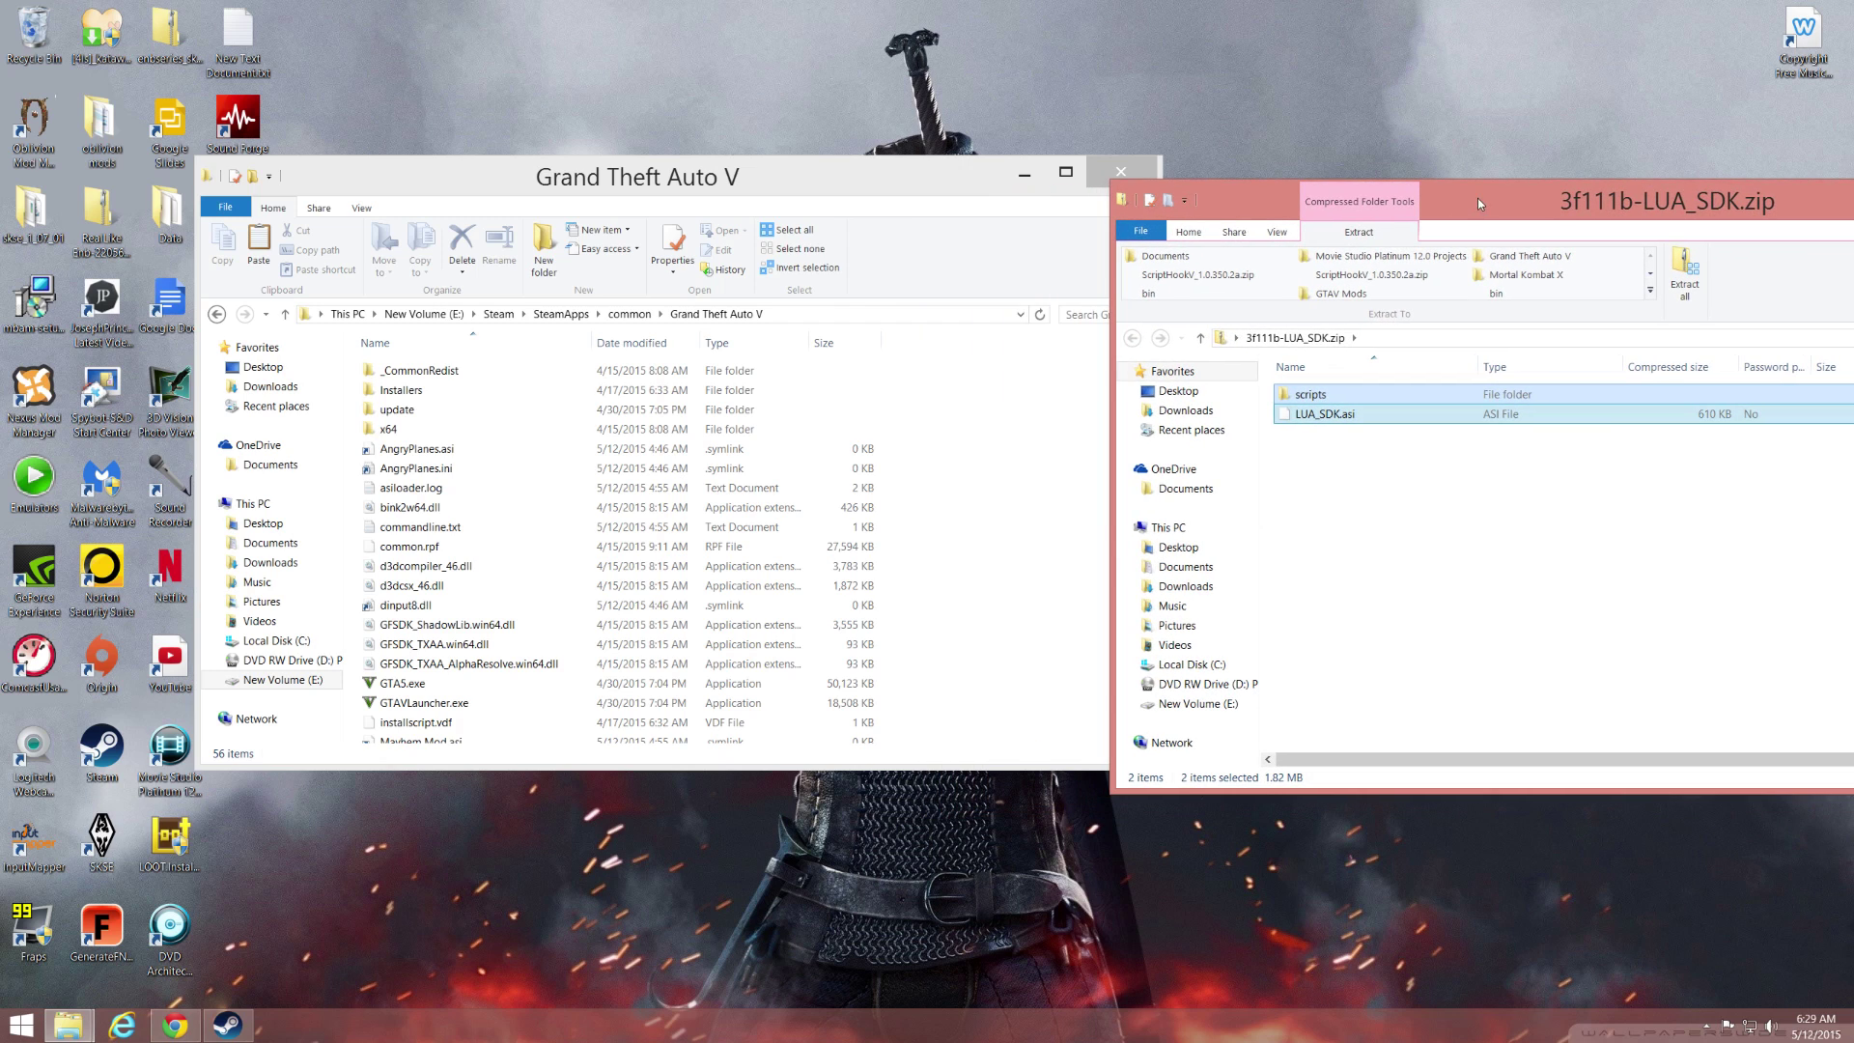
{"action": "right_click", "coordinate": [1017, 495]}
{"action": "left_click", "coordinate": [1055, 603]}
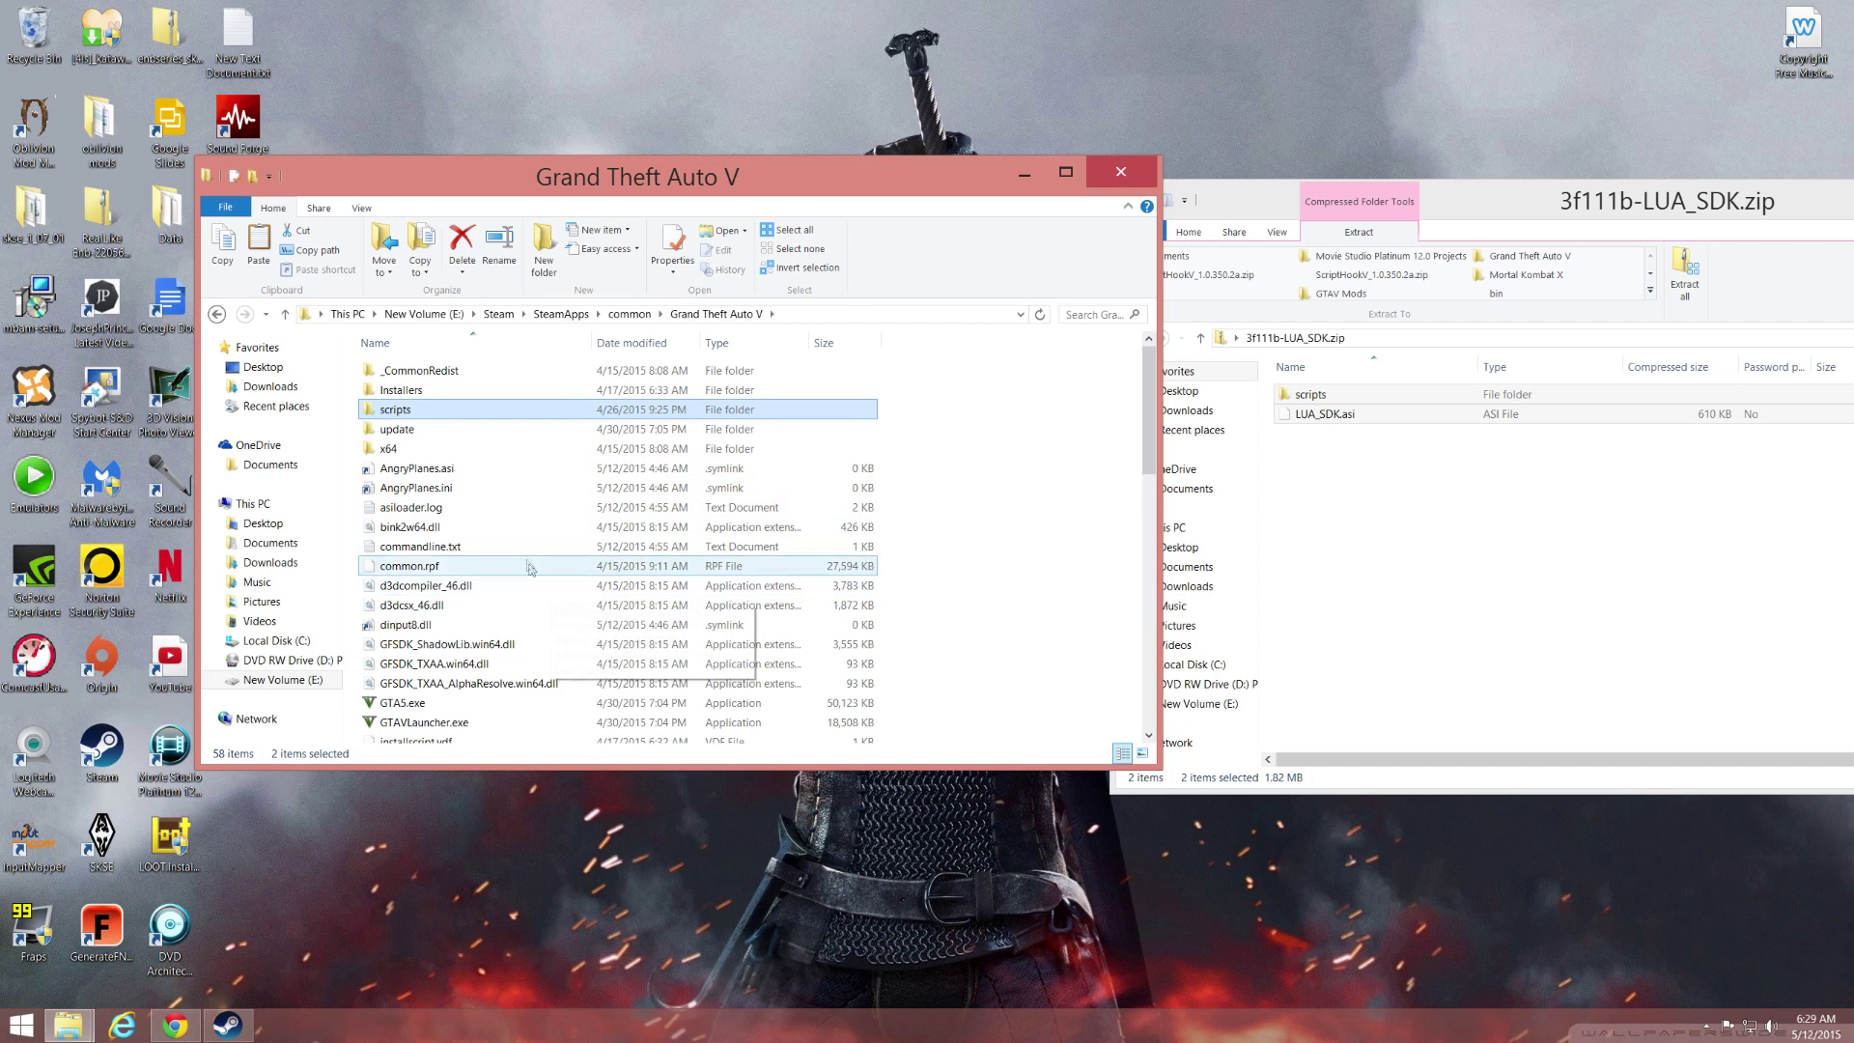
{"action": "scroll", "coordinate": [588, 557], "scroll_direction": "down", "scroll_amount": 4}
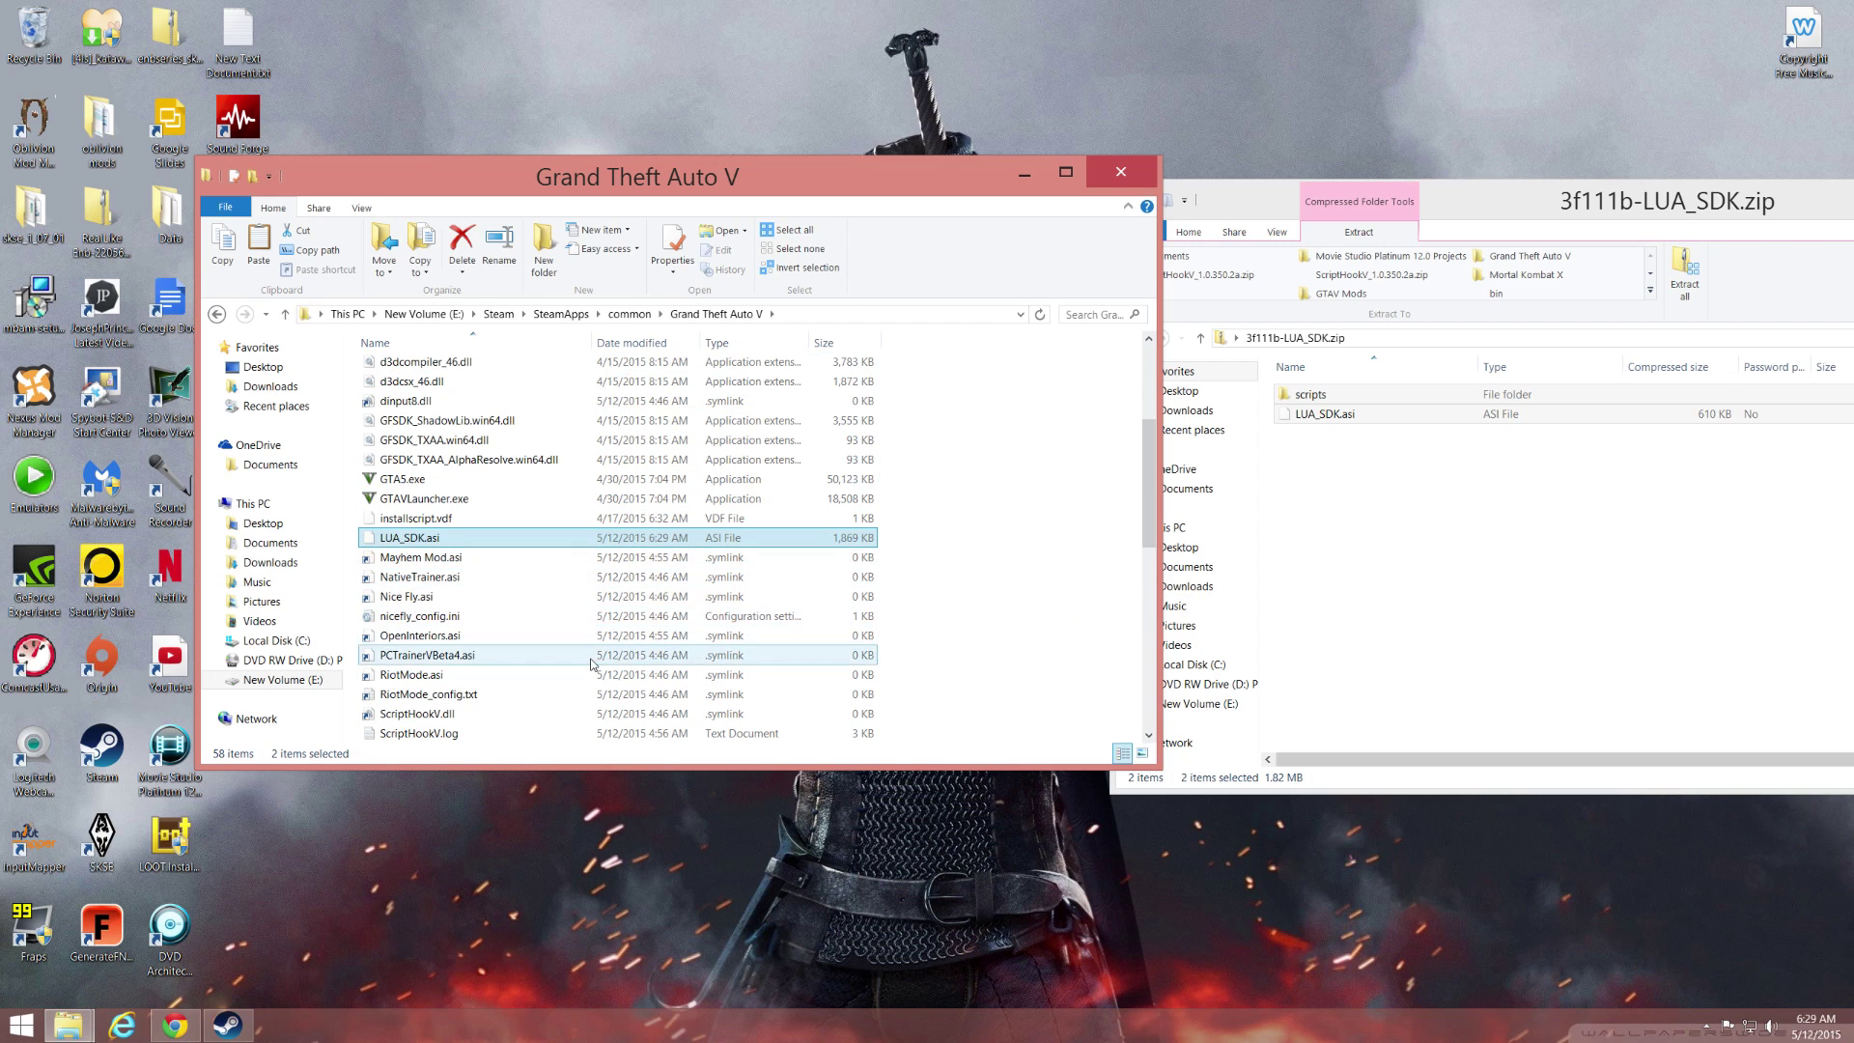
{"action": "scroll", "coordinate": [573, 664], "scroll_direction": "up", "scroll_amount": 5}
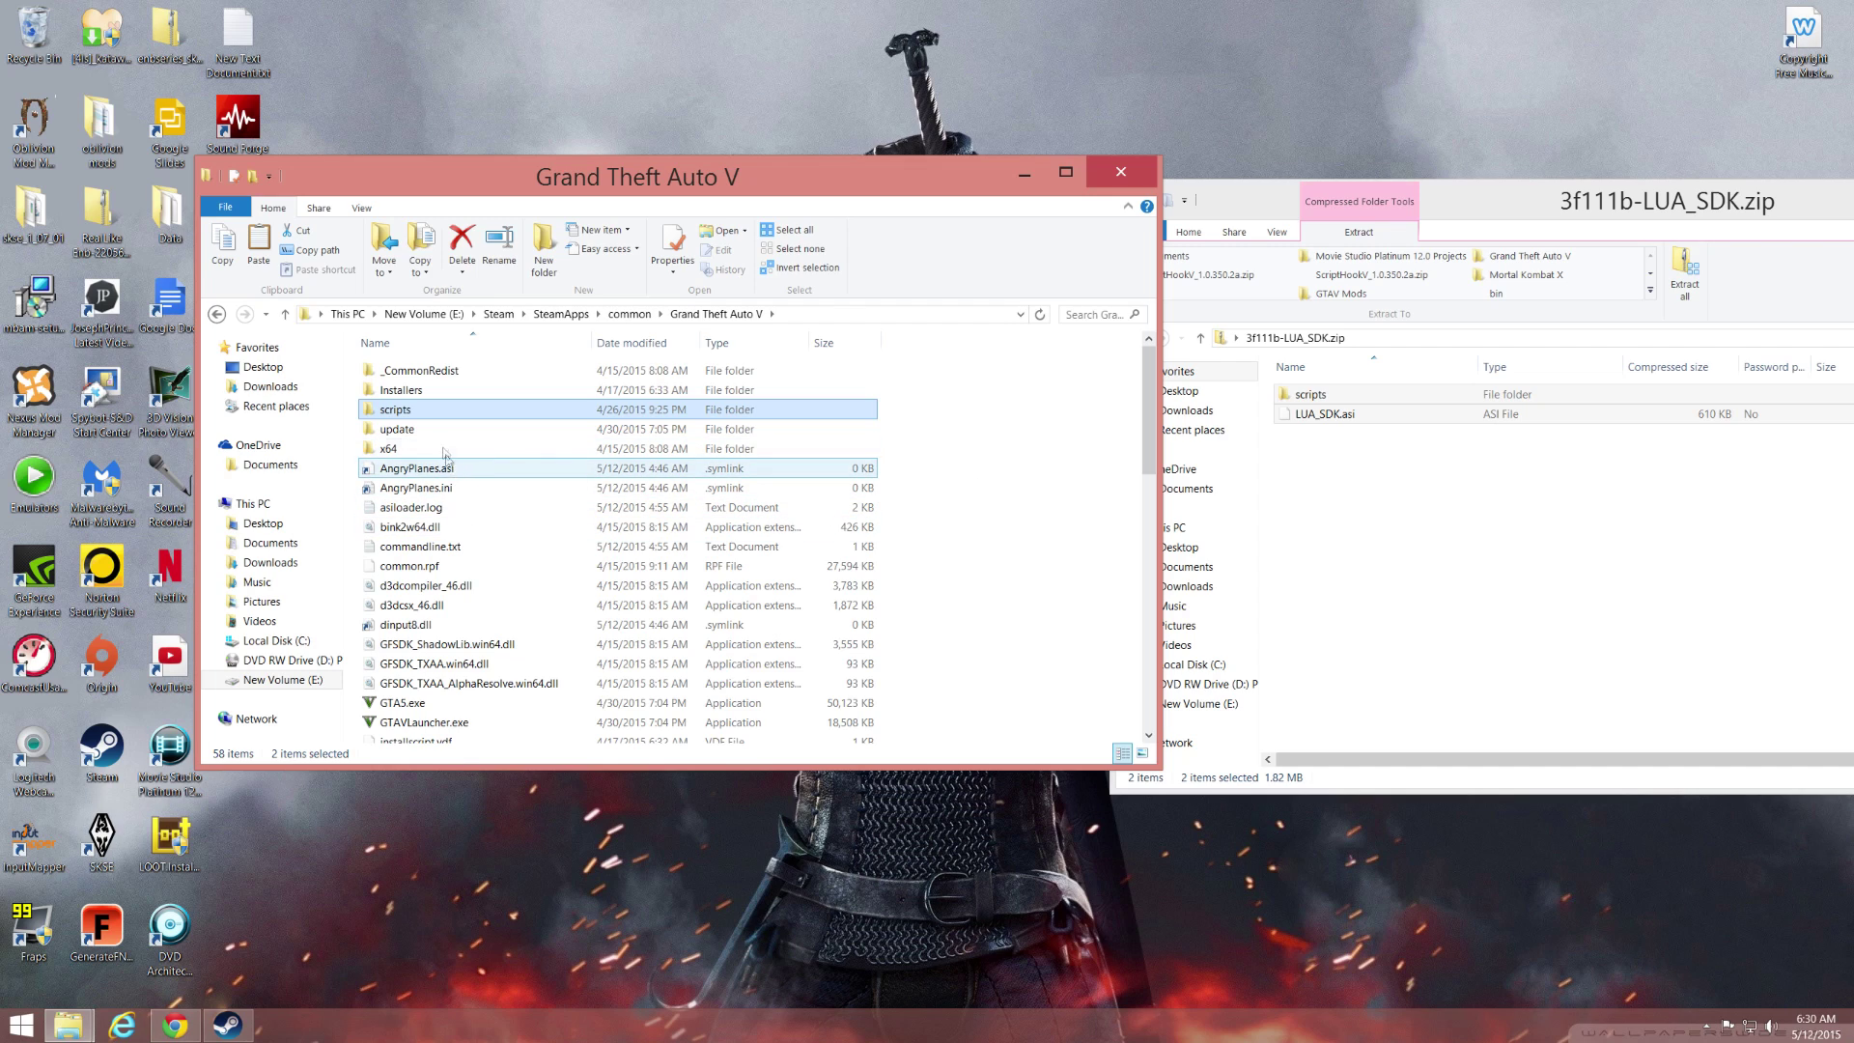
Check the four LUA modules in the game's scripts > addins folder, then return to Grand Theft Auto V.
{"action": "double_click", "coordinate": [452, 411]}
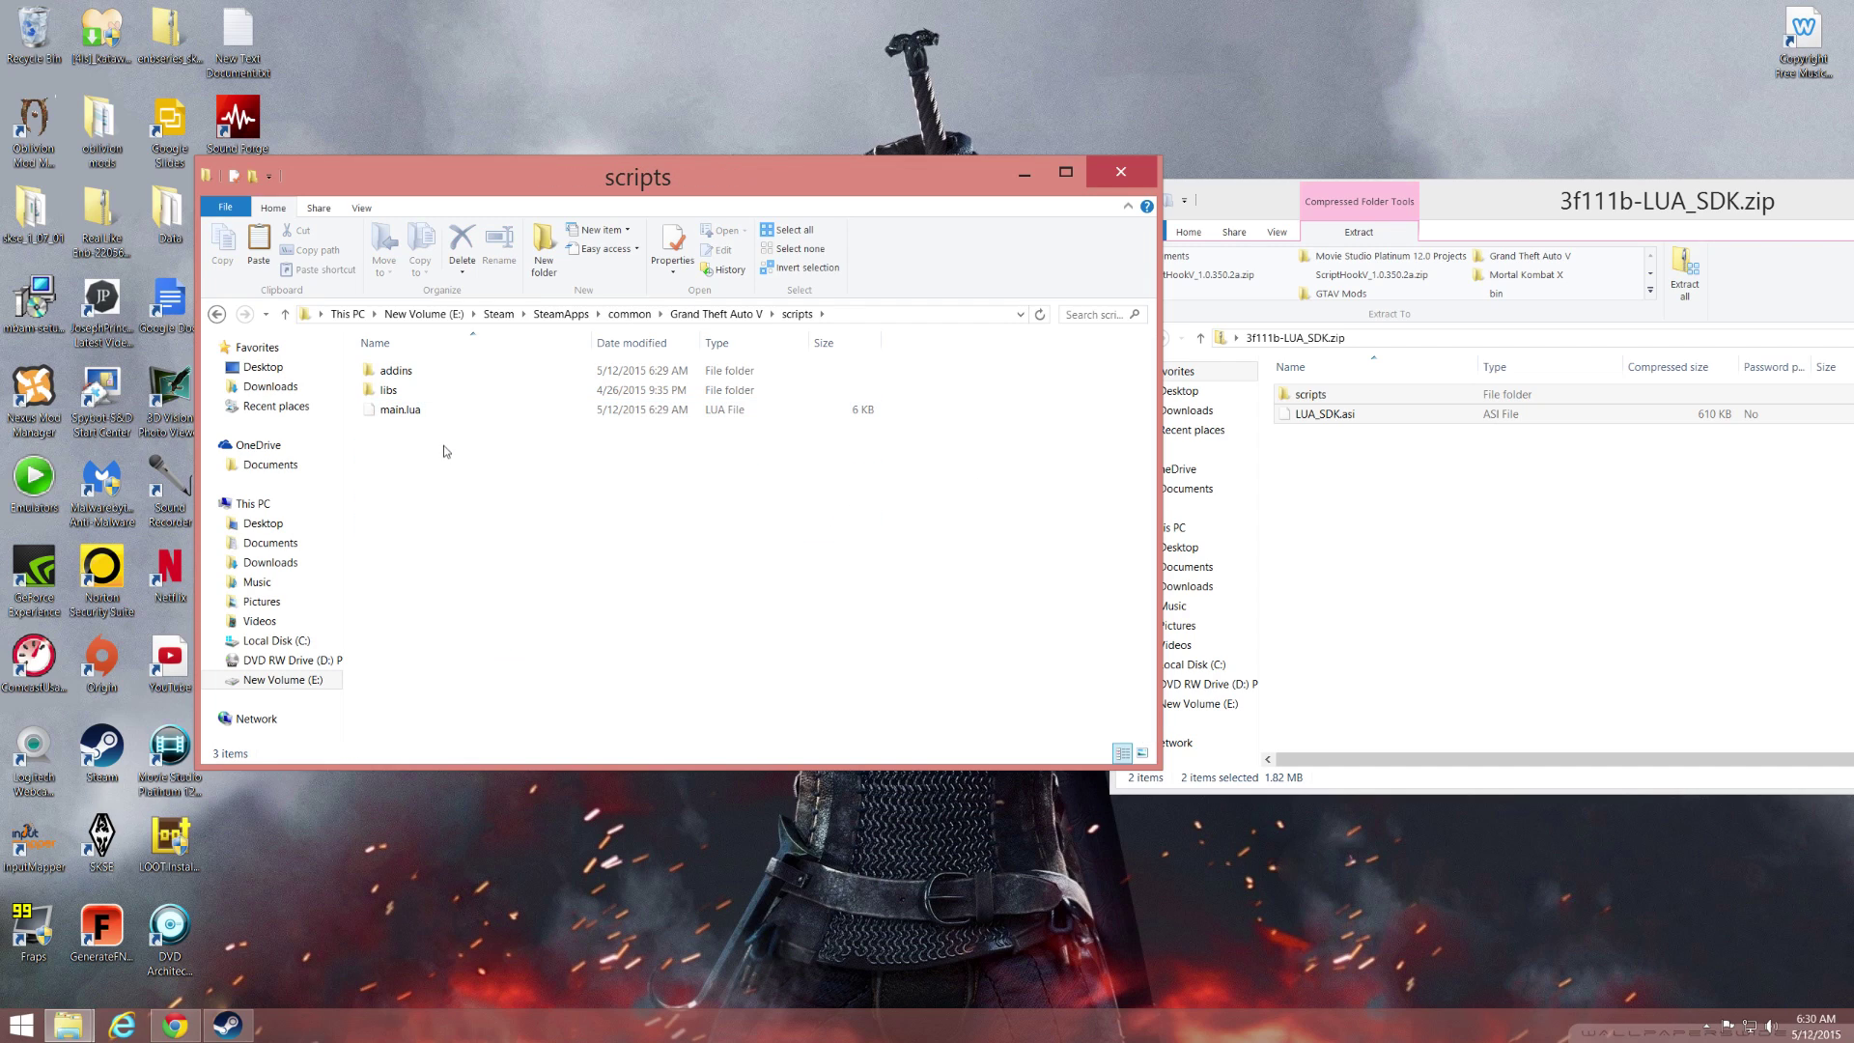
{"action": "double_click", "coordinate": [440, 371]}
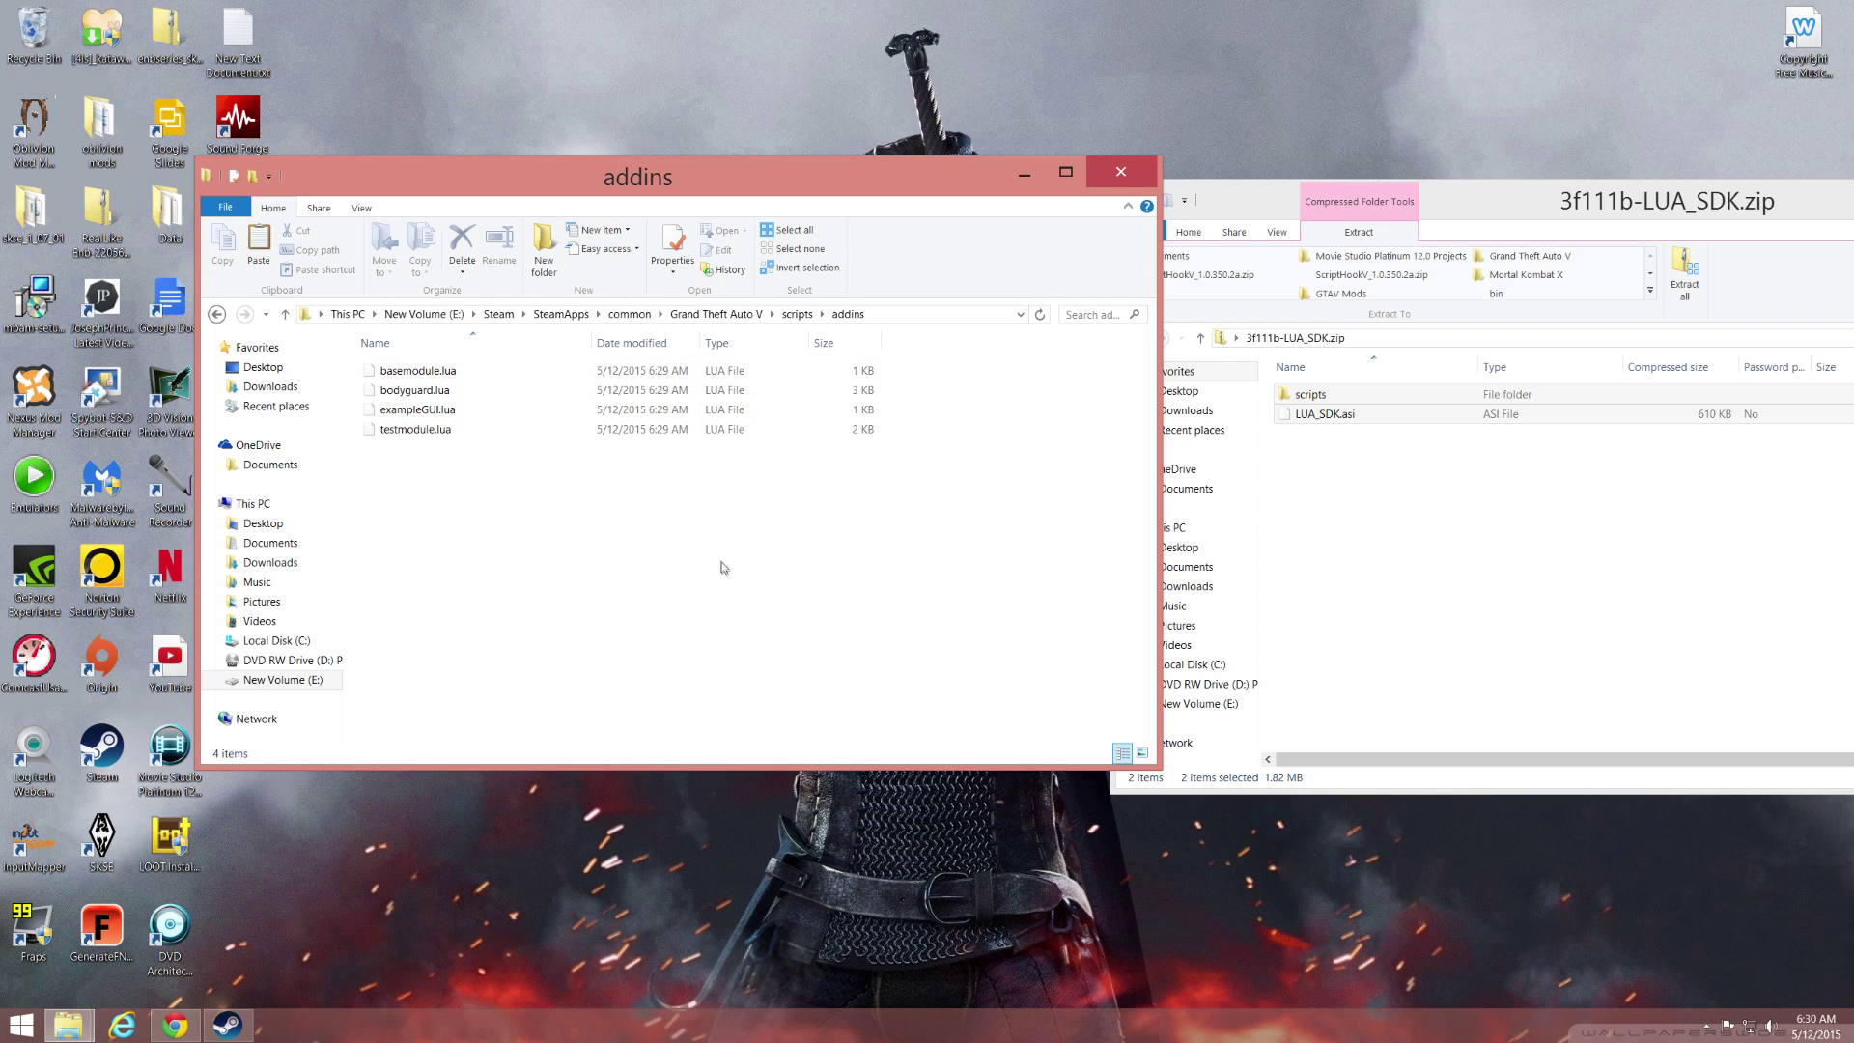
{"action": "key", "text": "BackSpace"}
{"action": "key", "text": "BackSpace"}
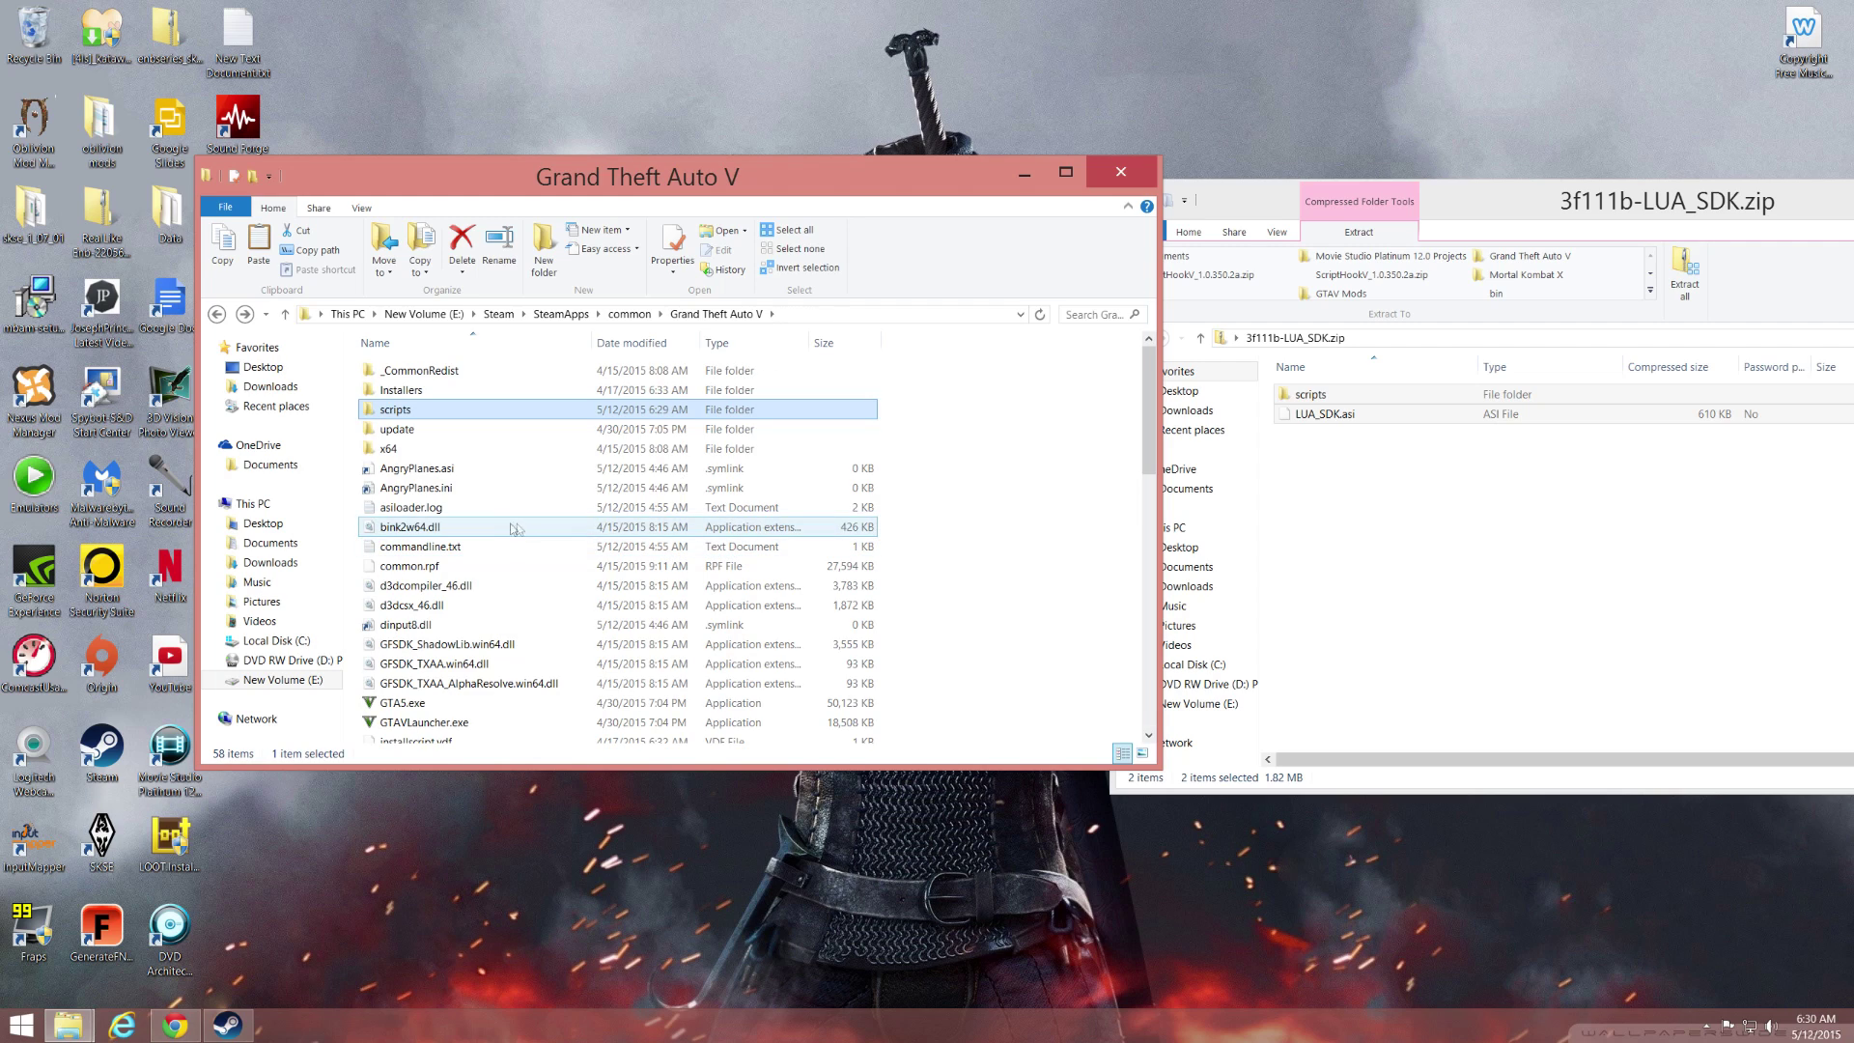
{"action": "double_click", "coordinate": [477, 414]}
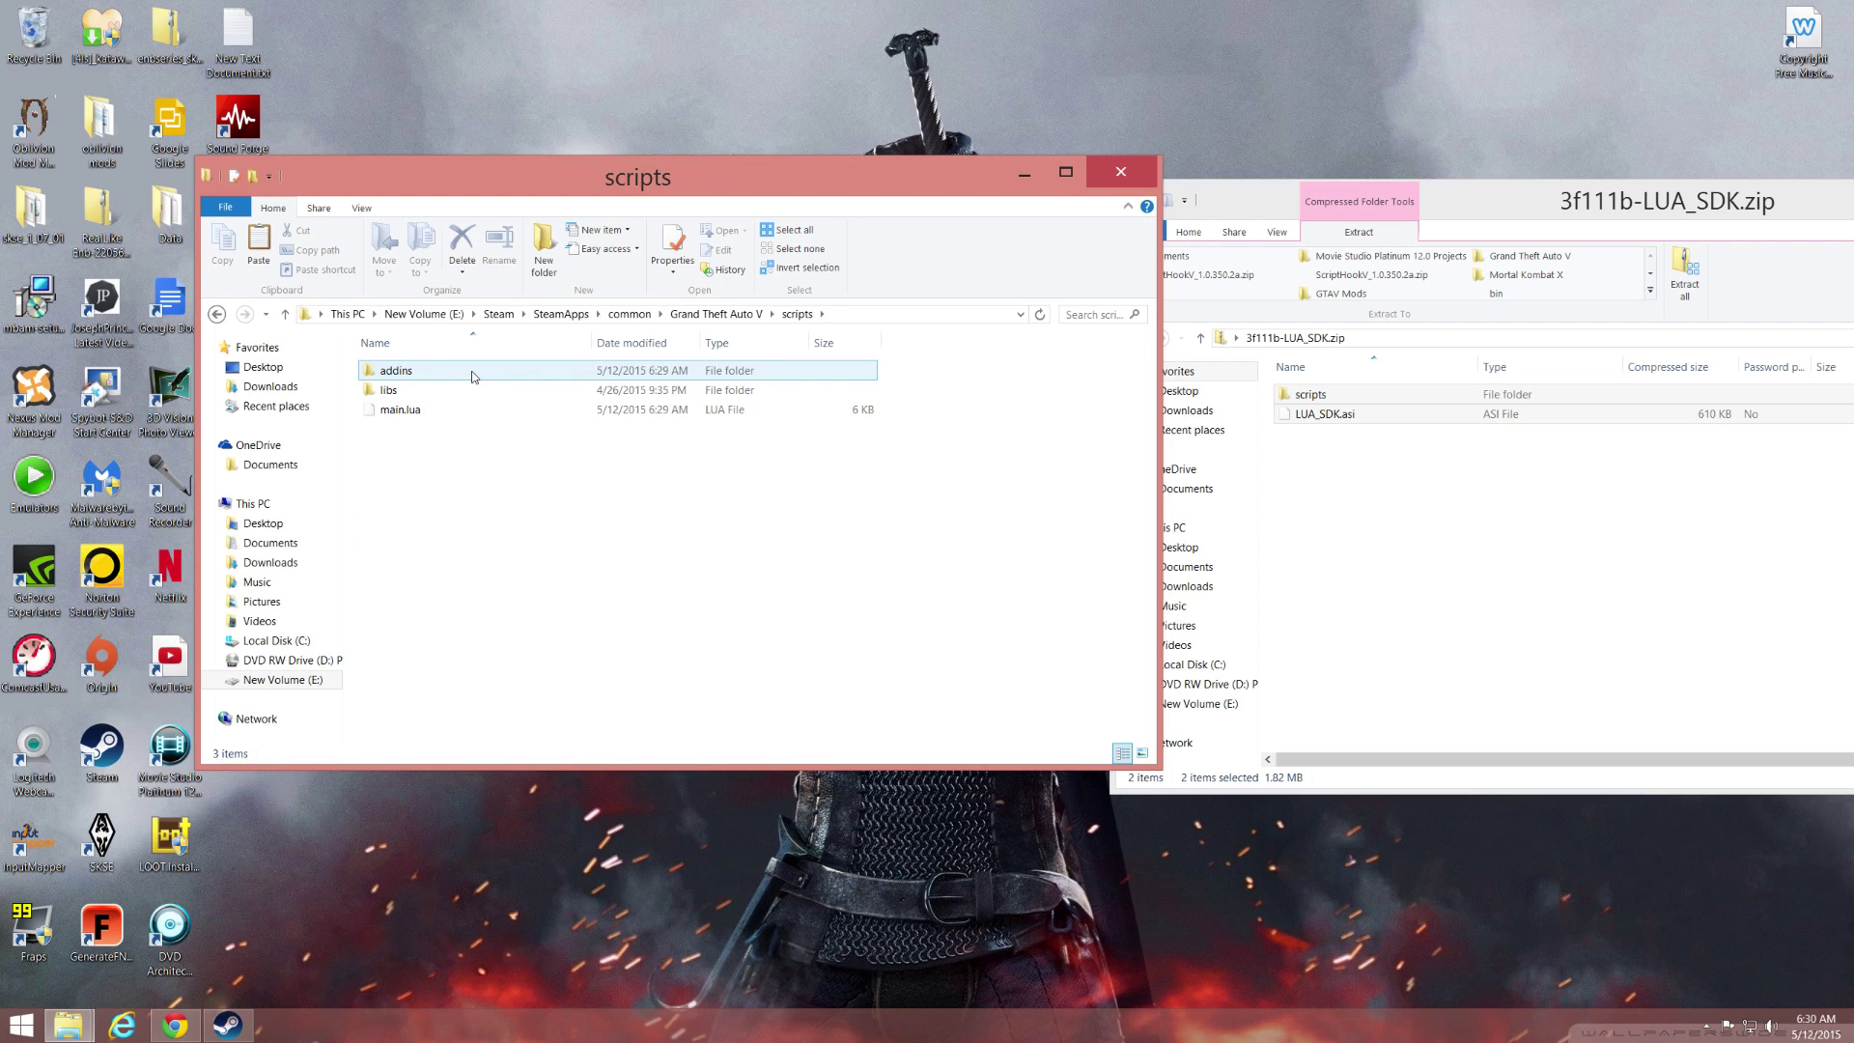
{"action": "double_click", "coordinate": [470, 375]}
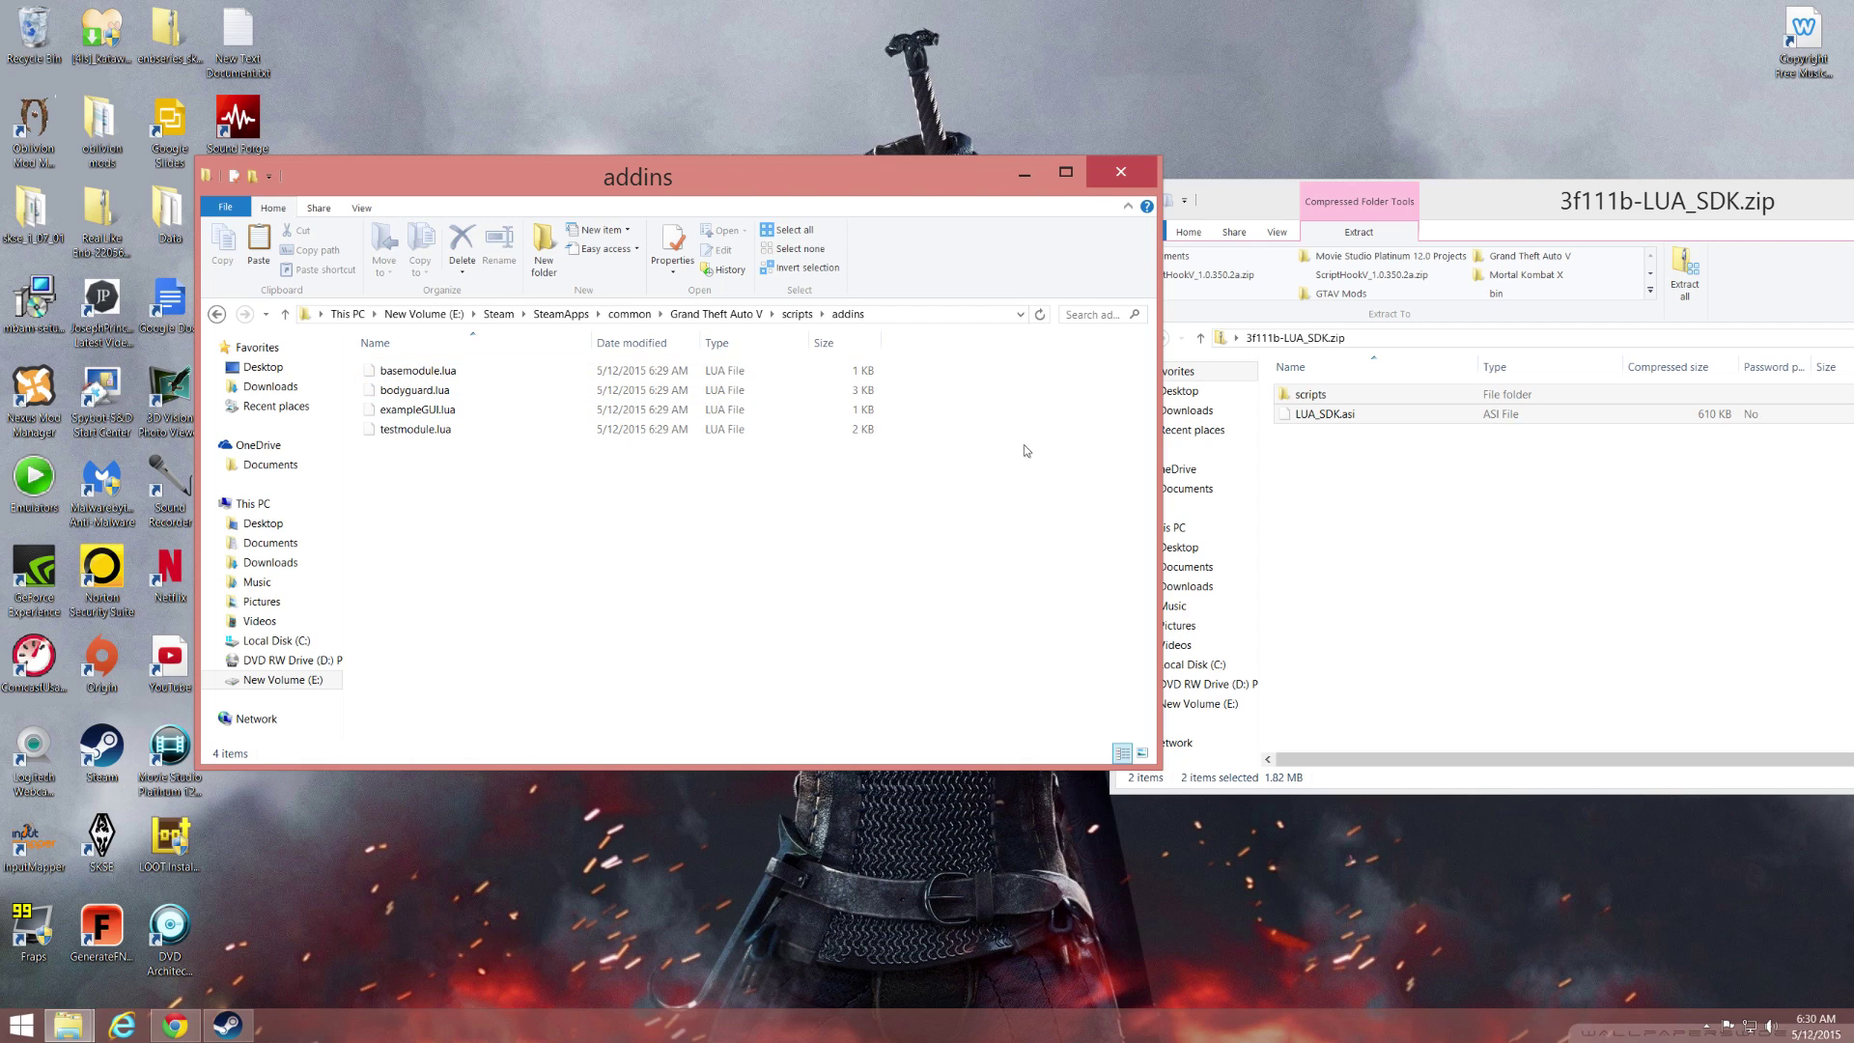
{"action": "key", "text": "BackSpace"}
{"action": "key", "text": "BackSpace"}
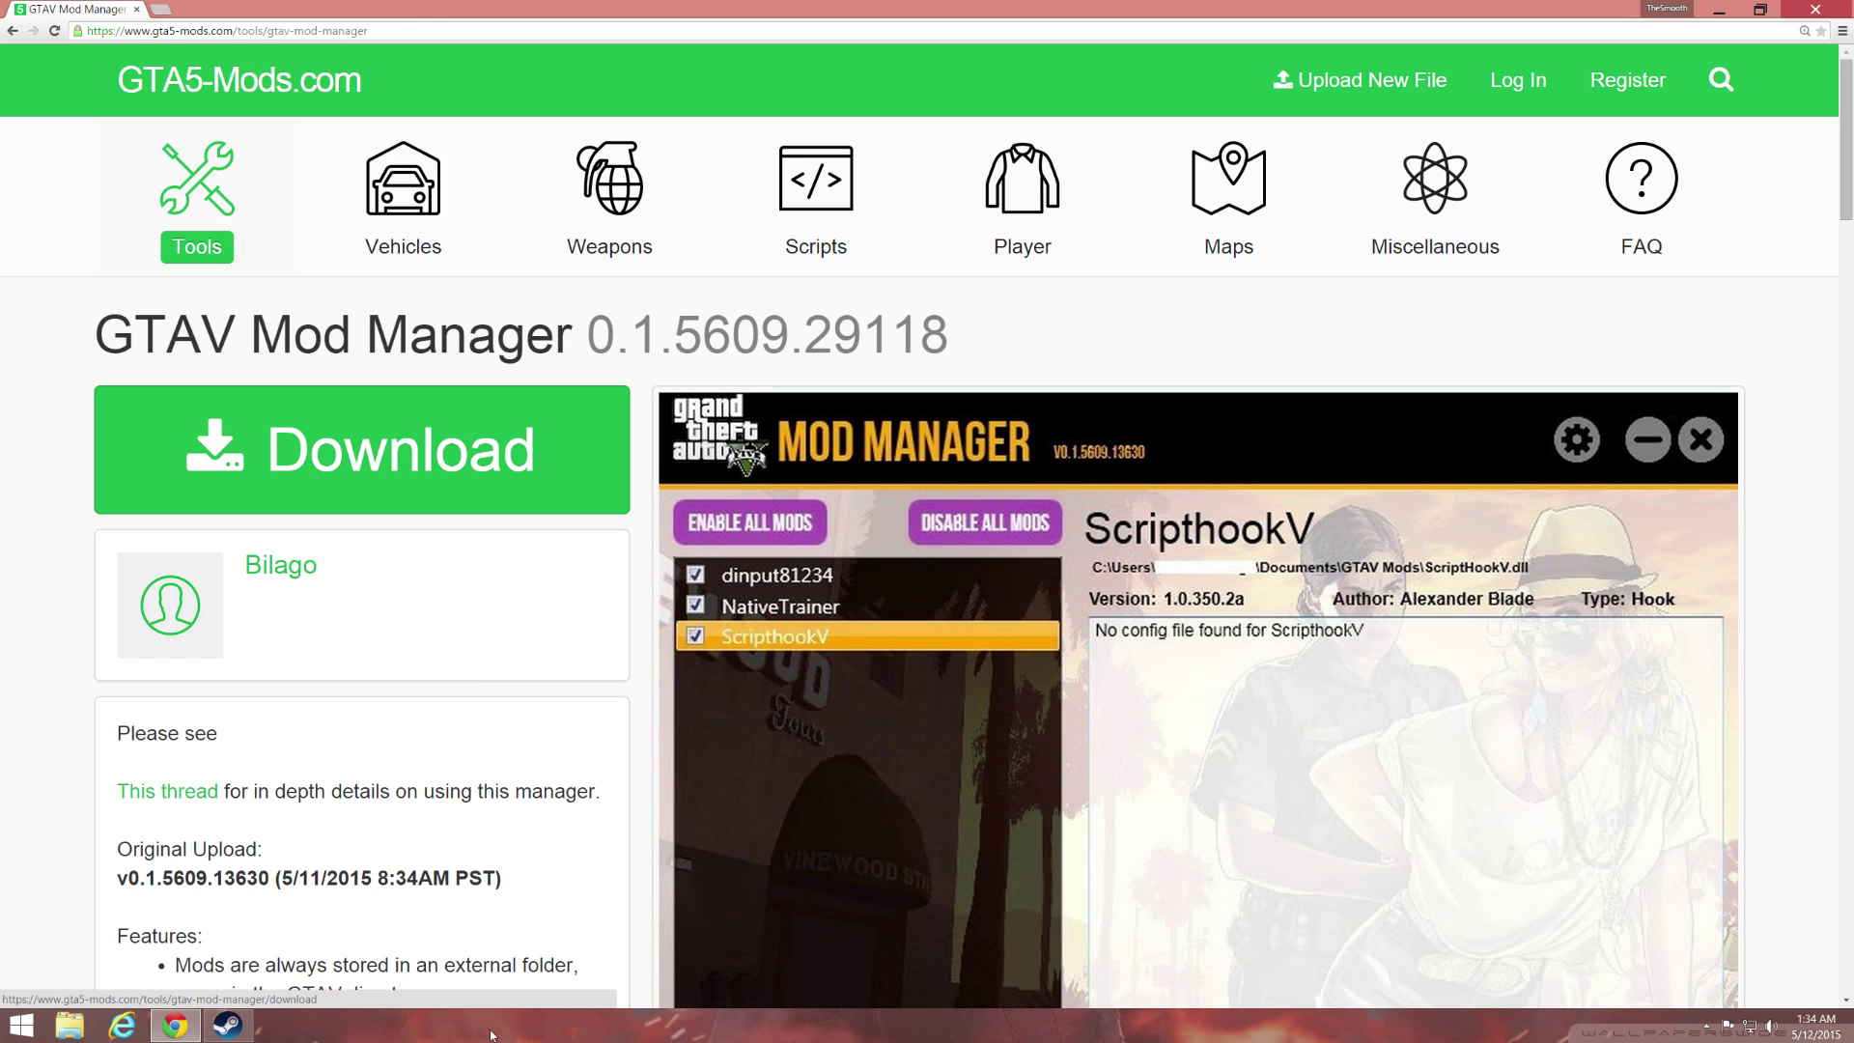
Minimize Chrome to show the desktop with the GTAV Mod Manager download.
{"action": "left_click", "coordinate": [174, 1026]}
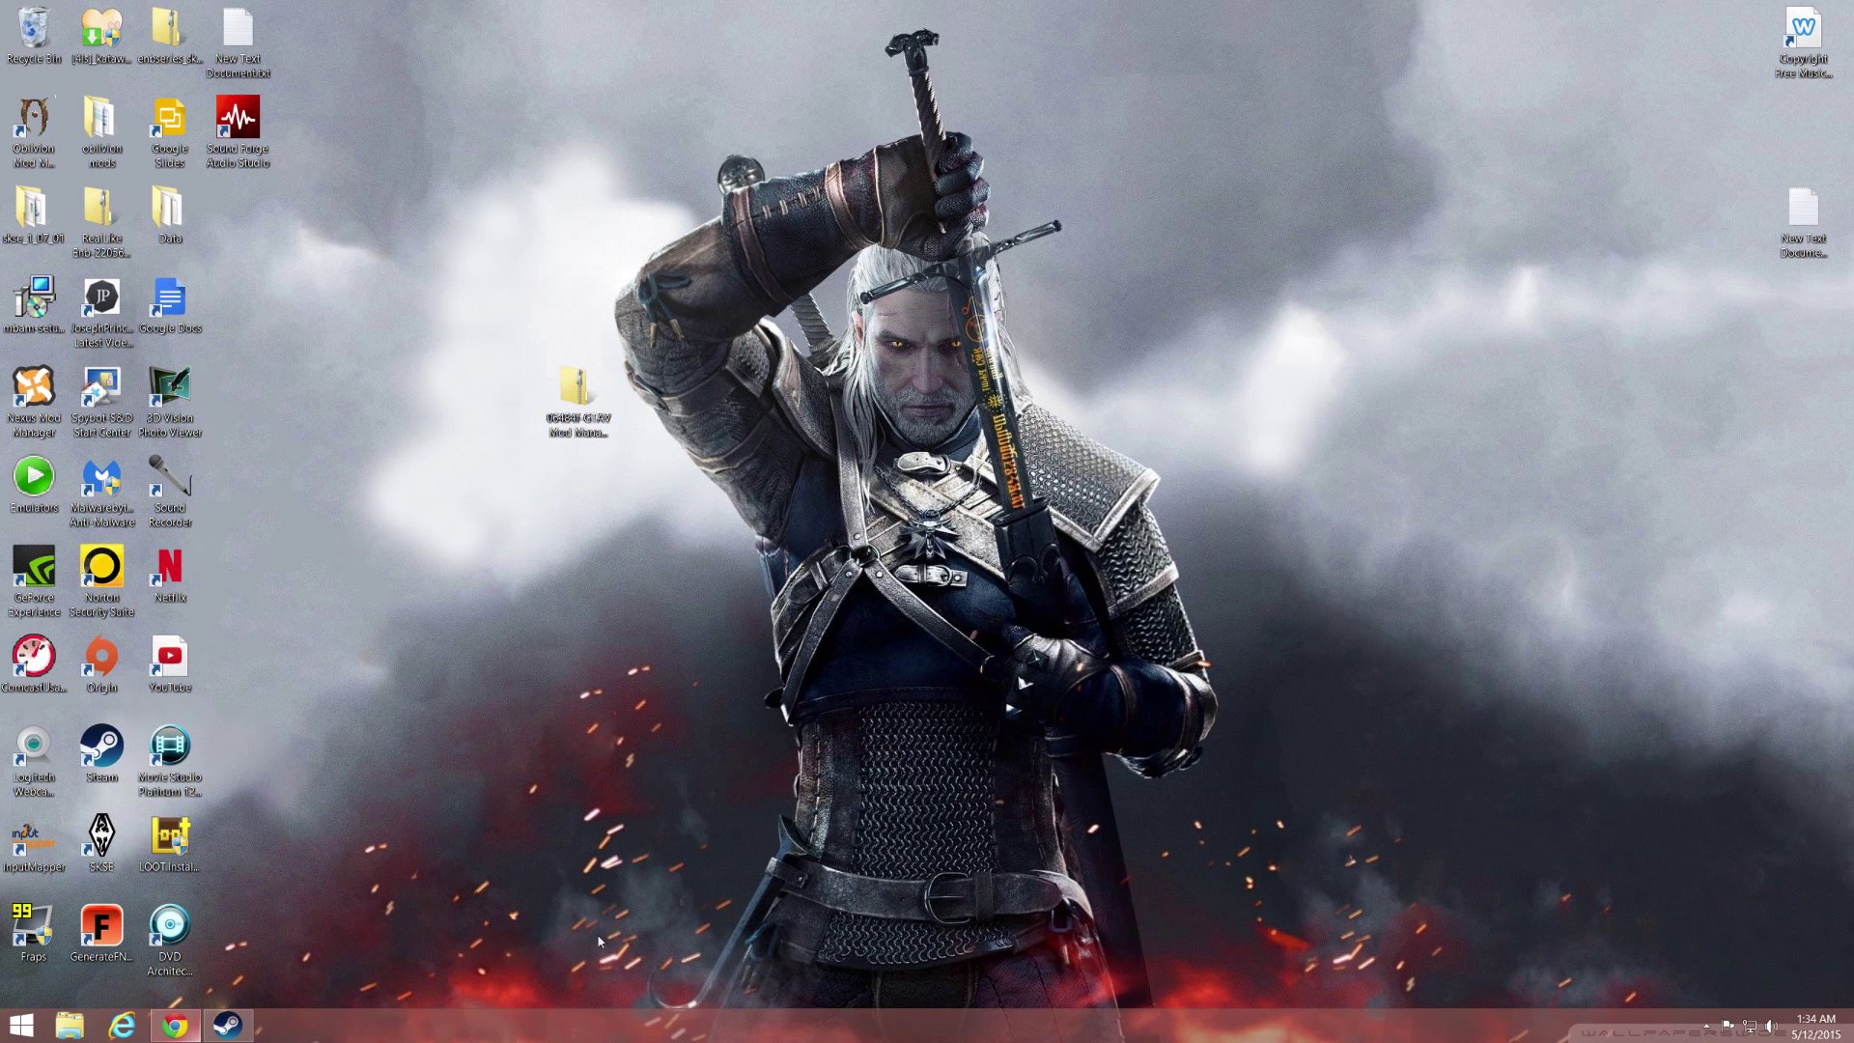
Extract the GTAV Mod Manager zip onto the desktop with Extract Here.
{"action": "left_click_drag", "start_coordinate": [578, 387], "coordinate": [641, 480]}
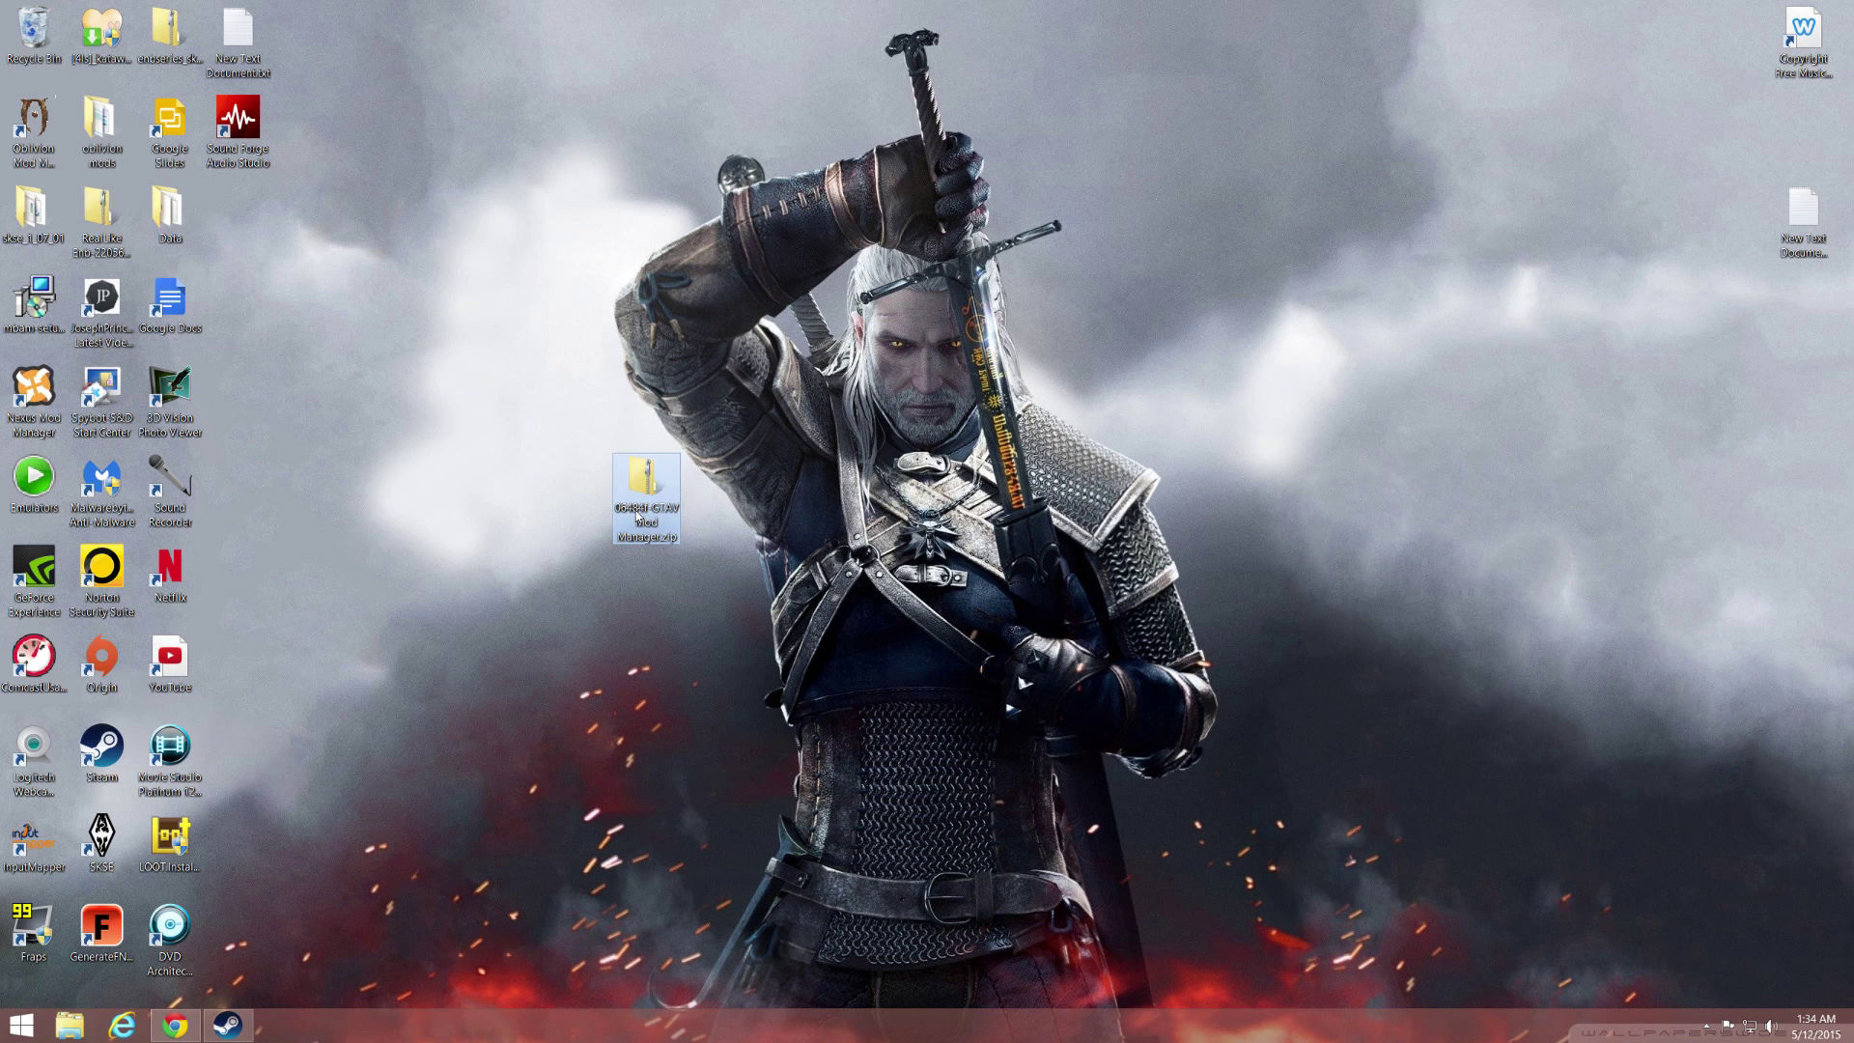
{"action": "right_click", "coordinate": [642, 480]}
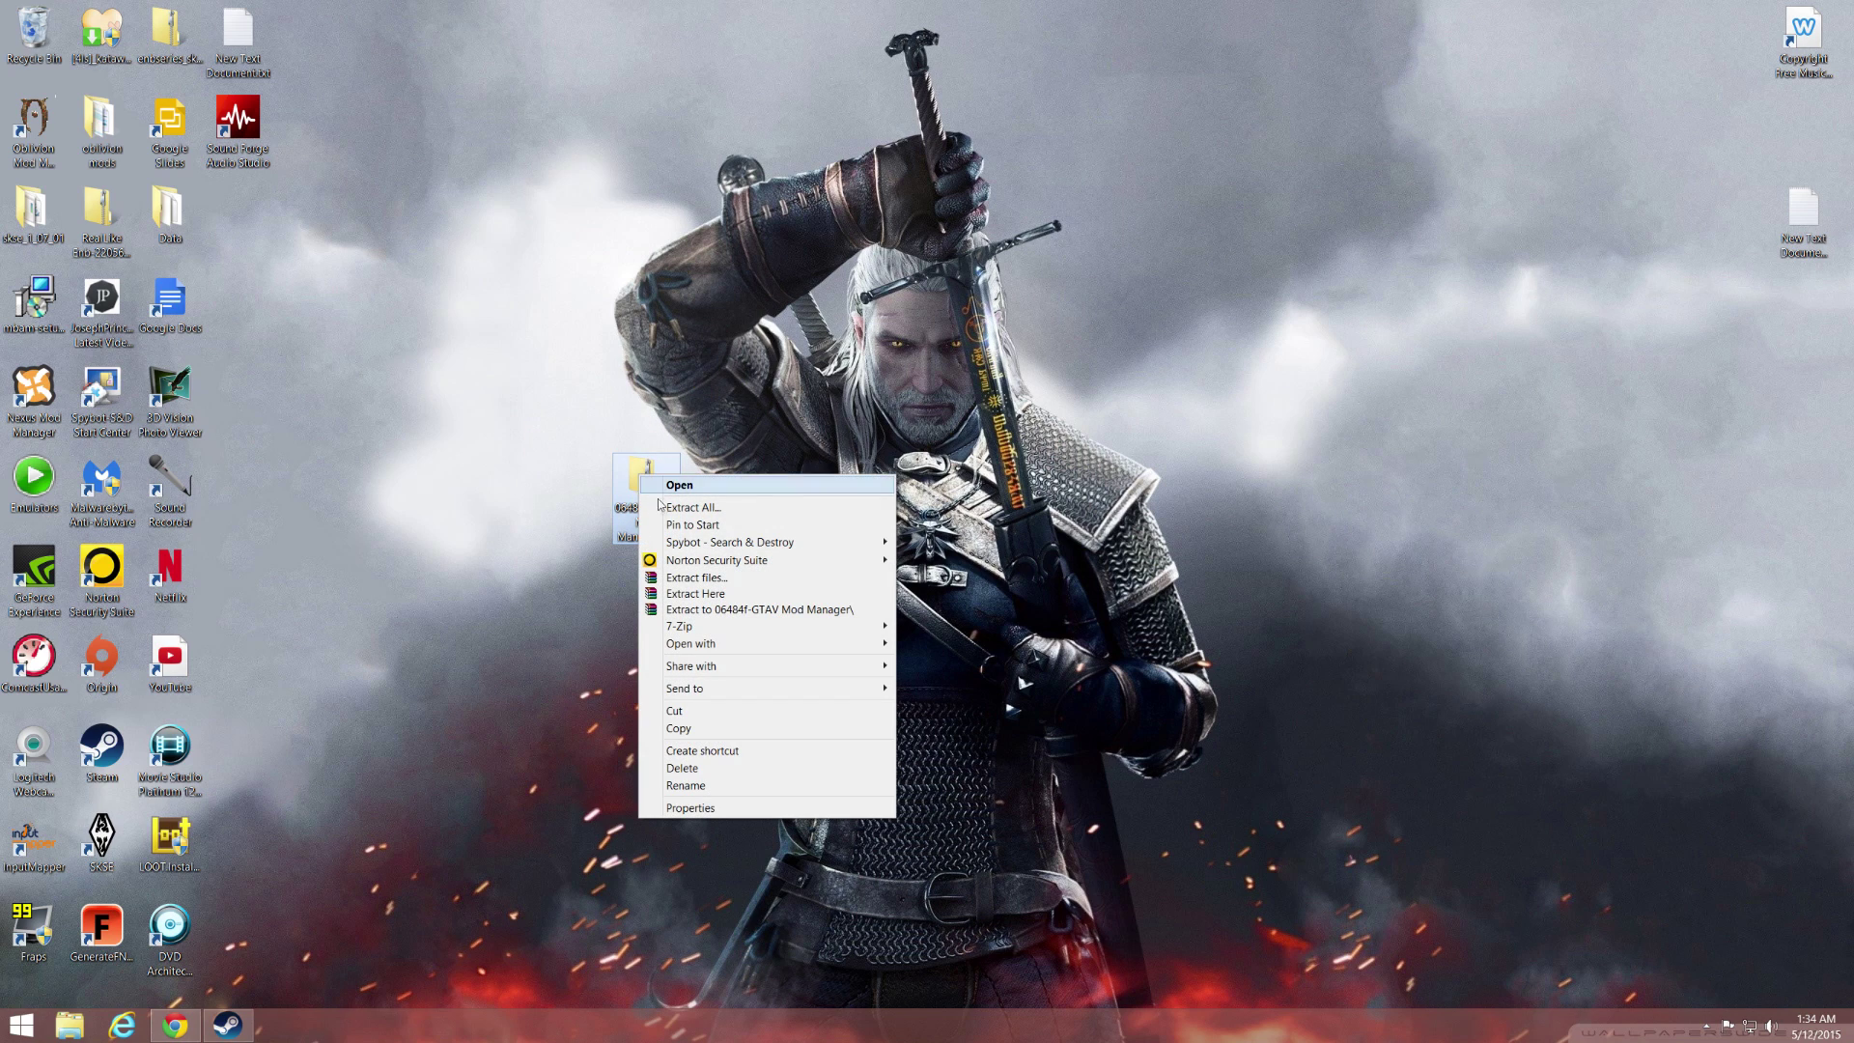
{"action": "left_click", "coordinate": [732, 594]}
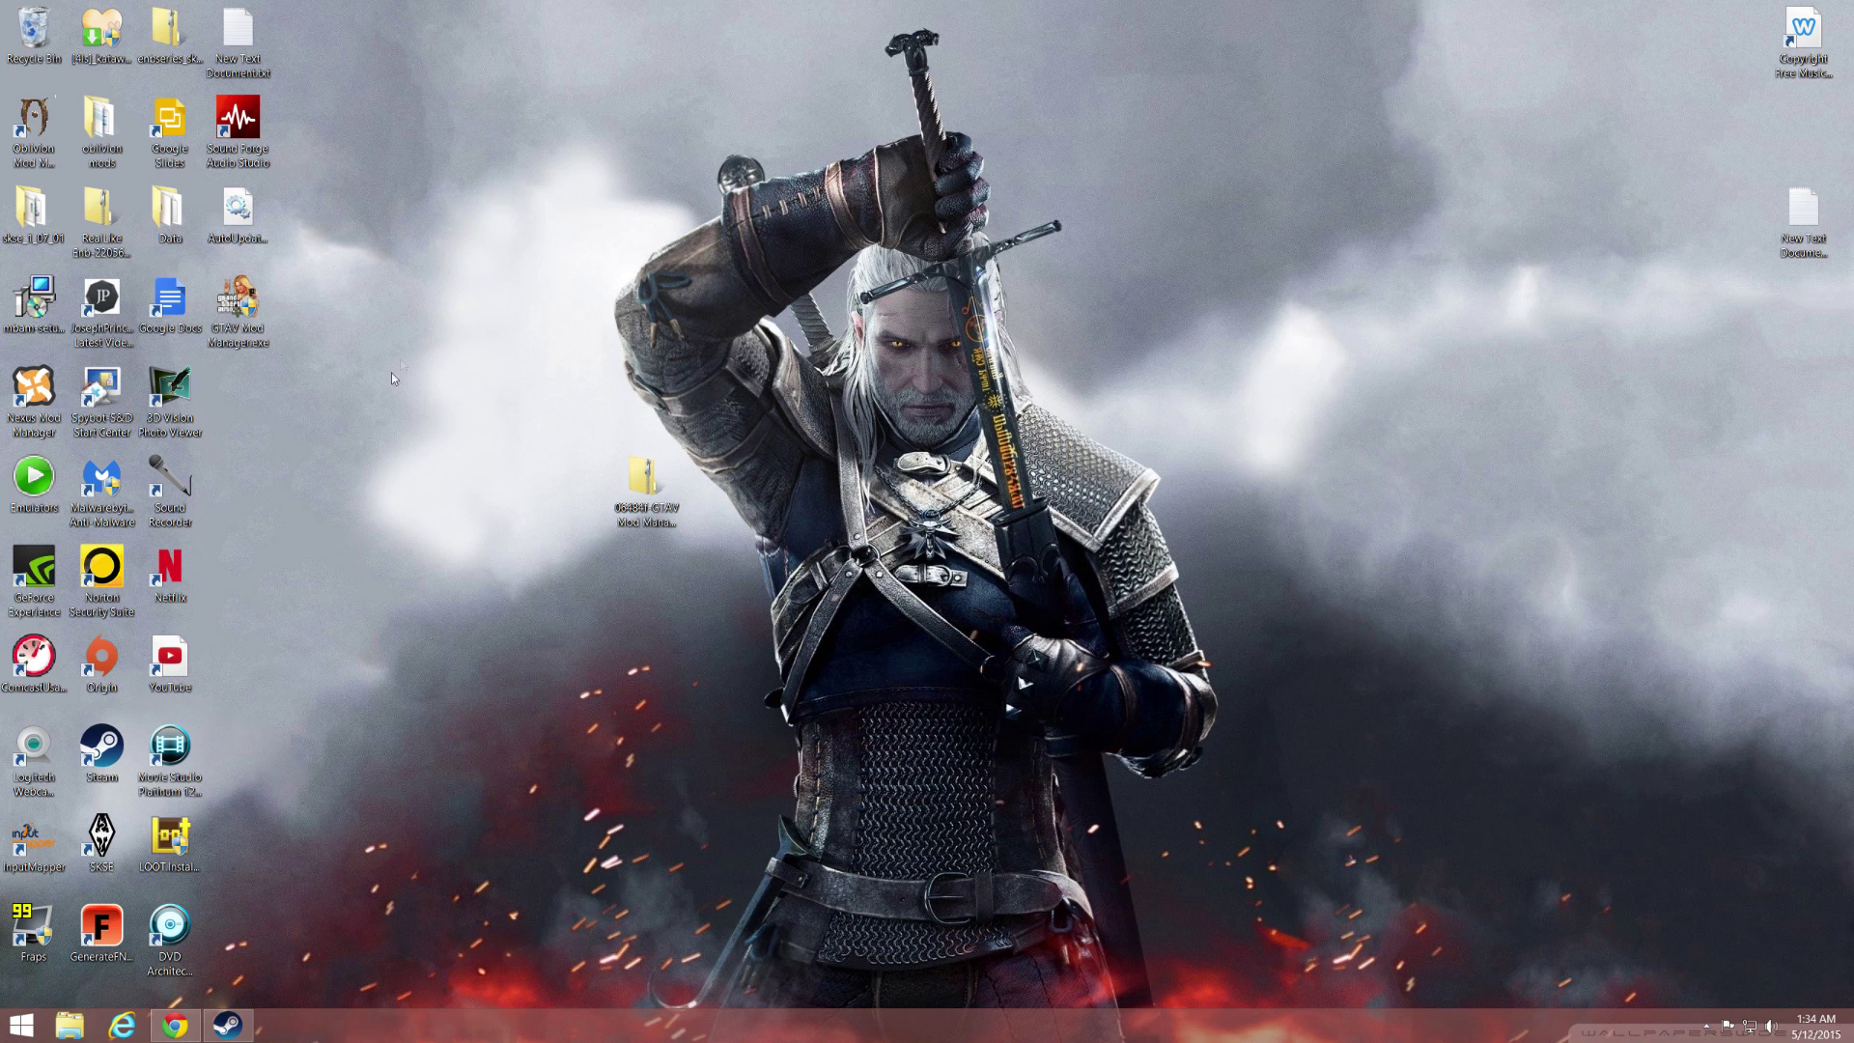
Launch GTAV Mod Manager.exe, choosing More info, Run anyway, then Yes.
{"action": "double_click", "coordinate": [237, 304]}
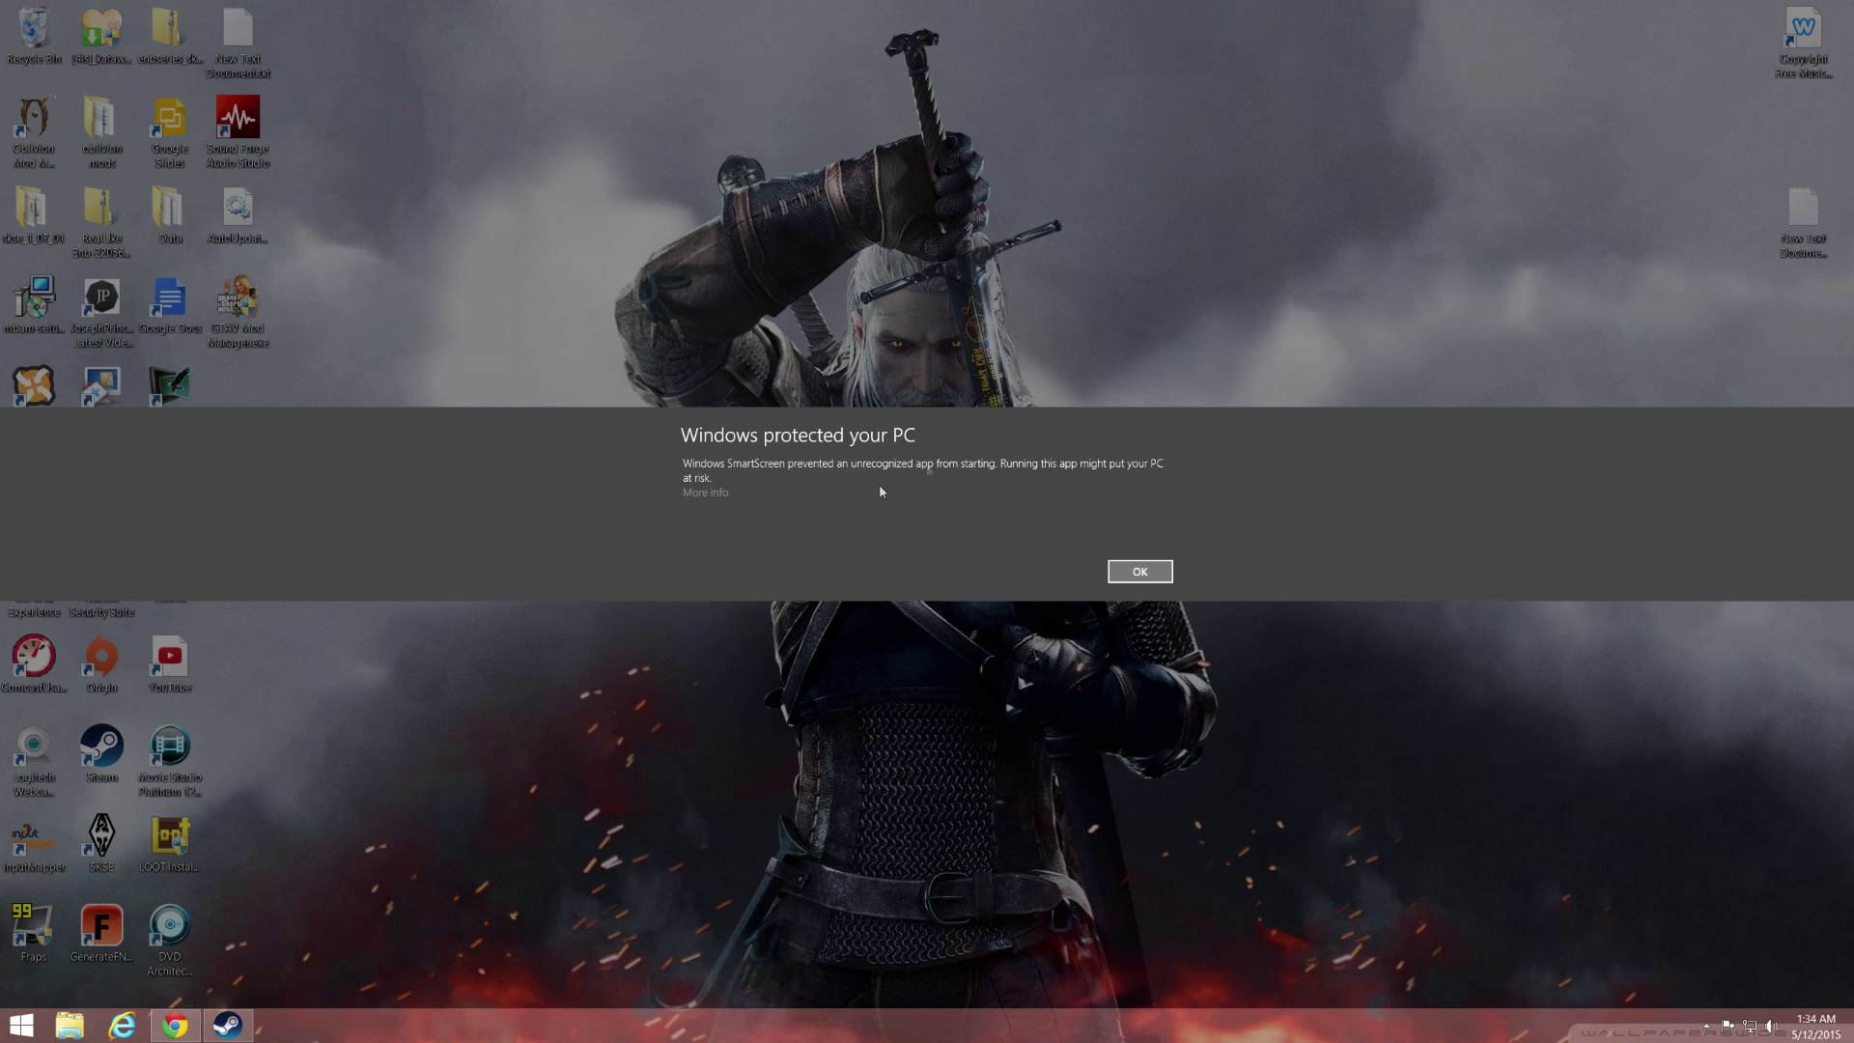
{"action": "left_click", "coordinate": [711, 492]}
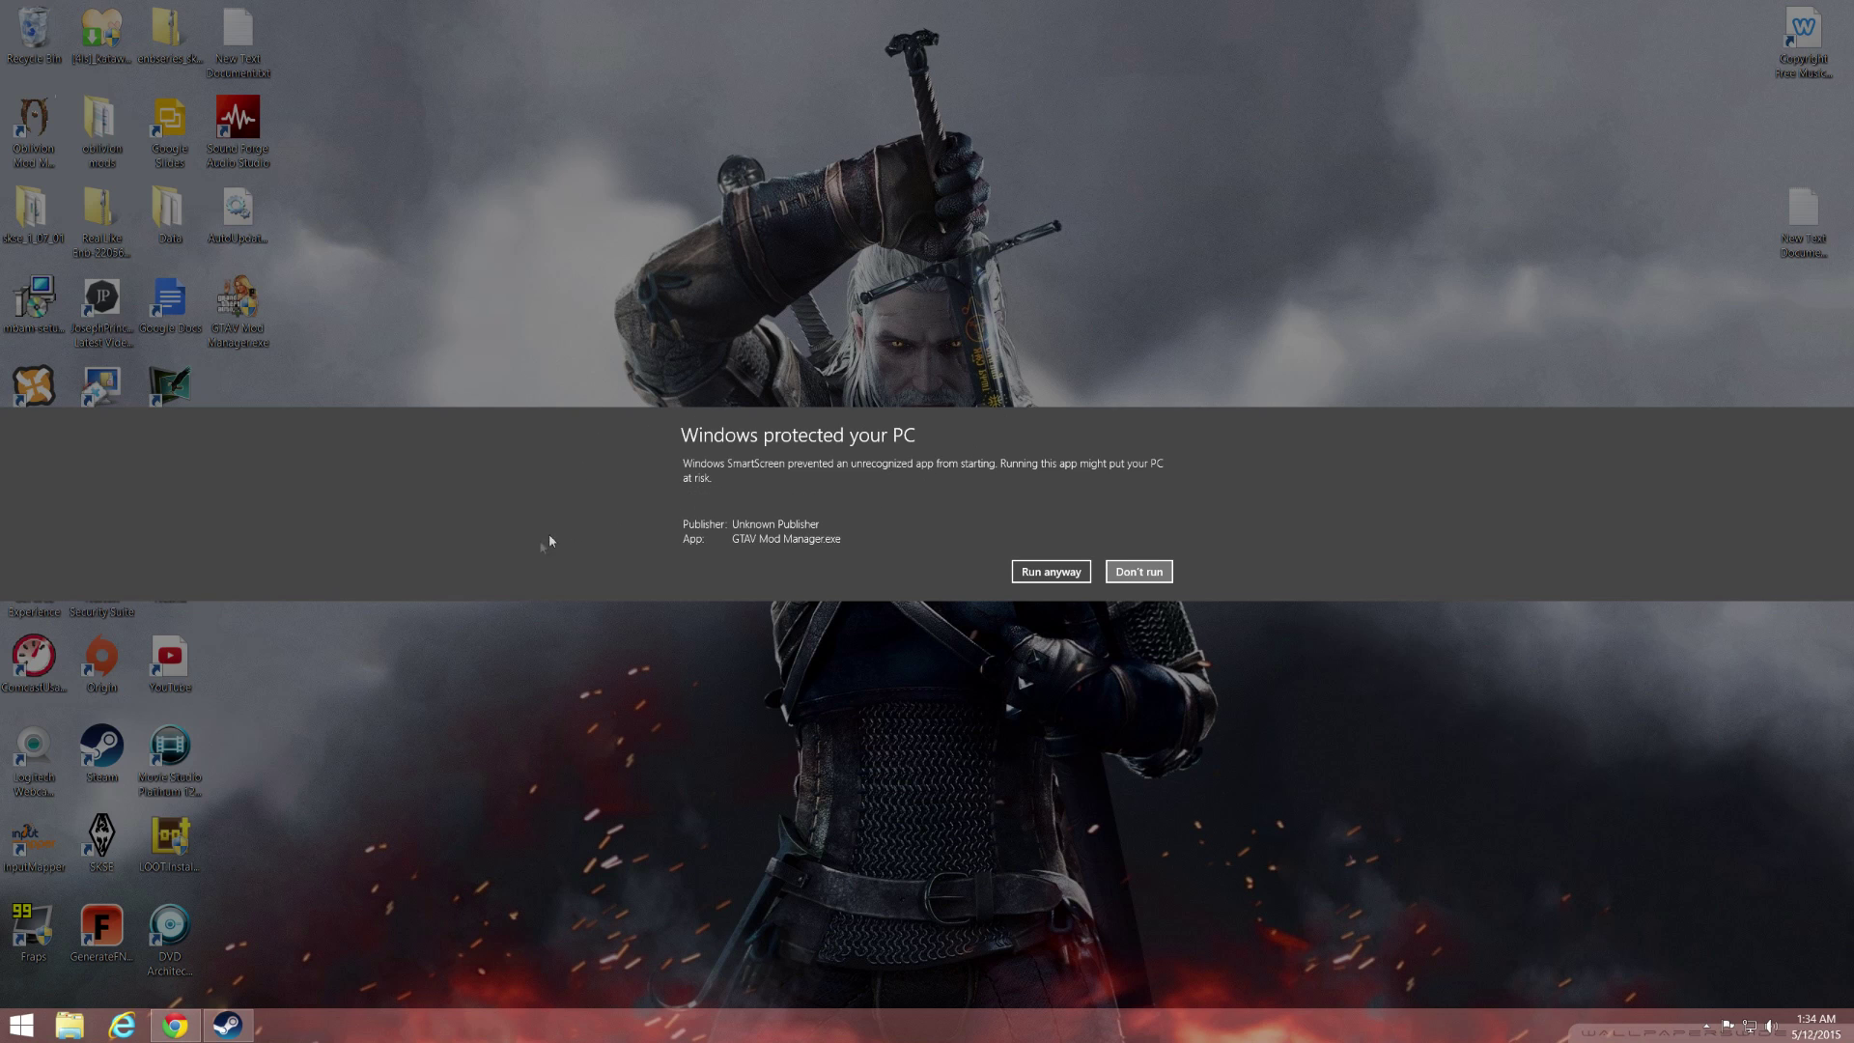
{"action": "left_click", "coordinate": [1051, 578]}
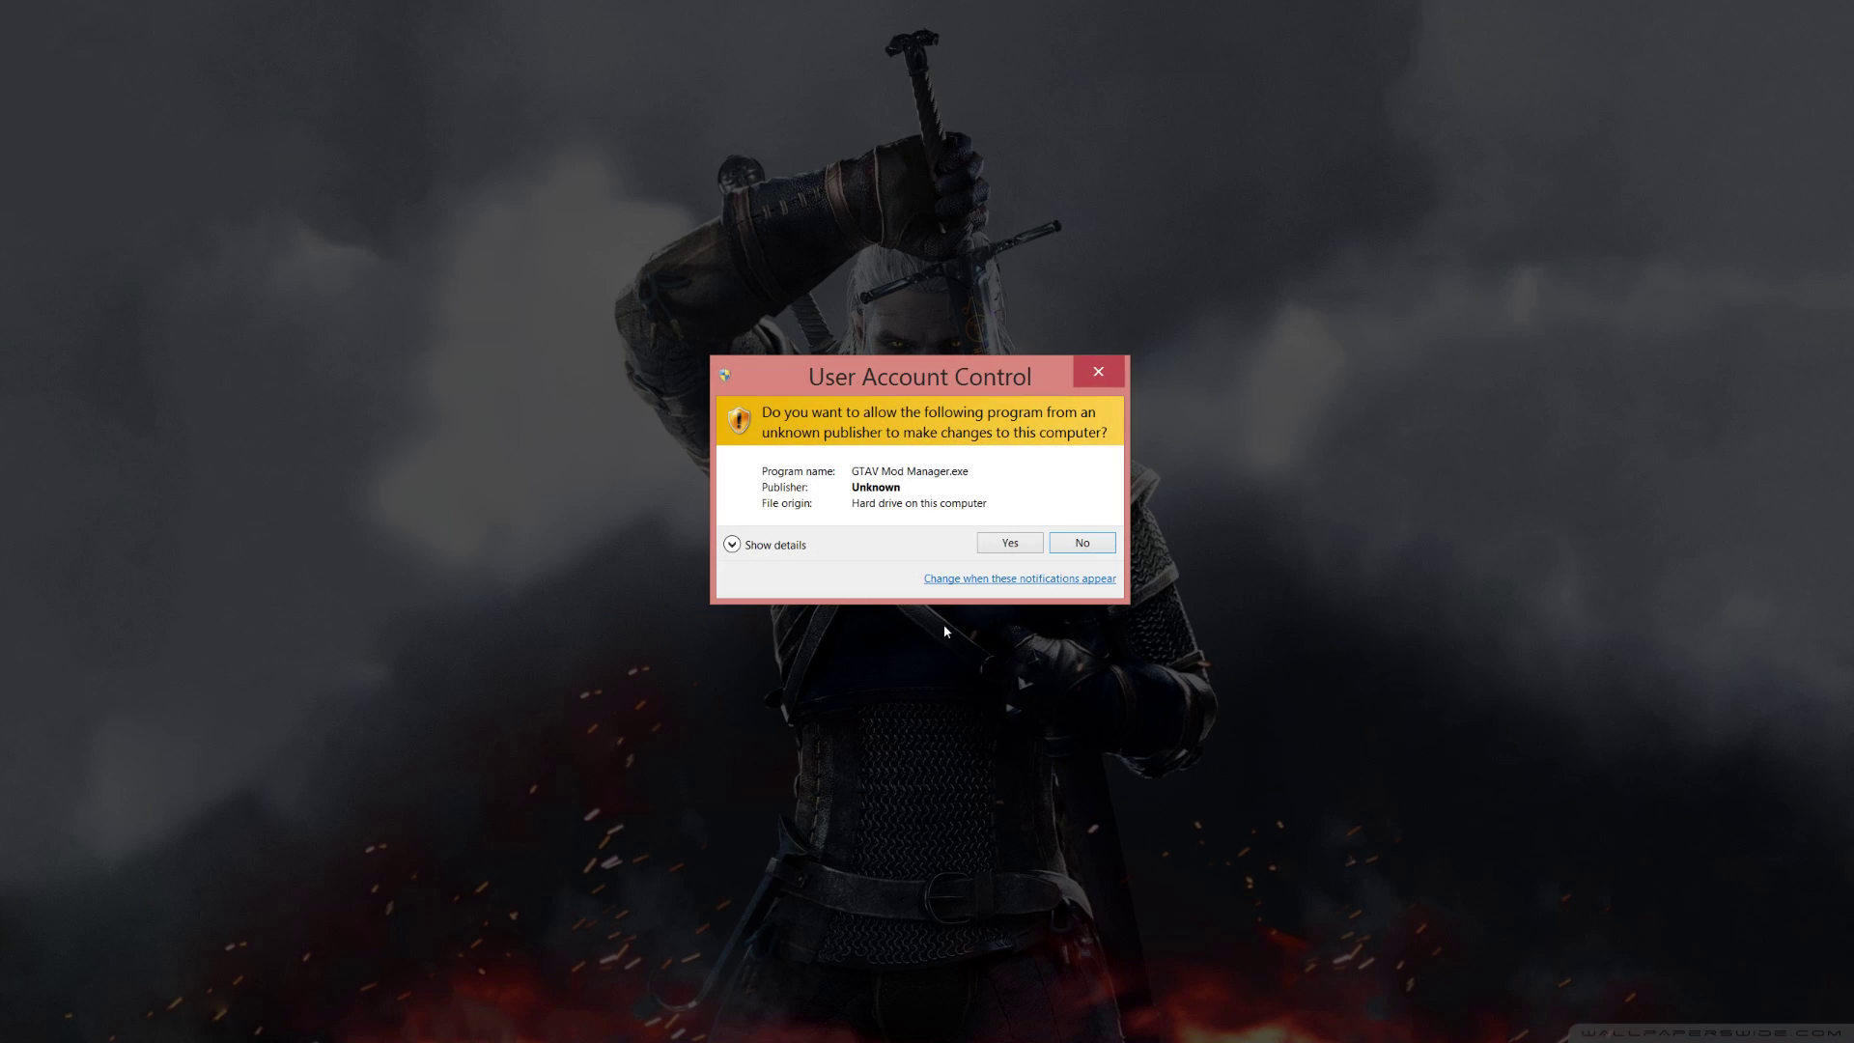
{"action": "left_click", "coordinate": [1004, 549]}
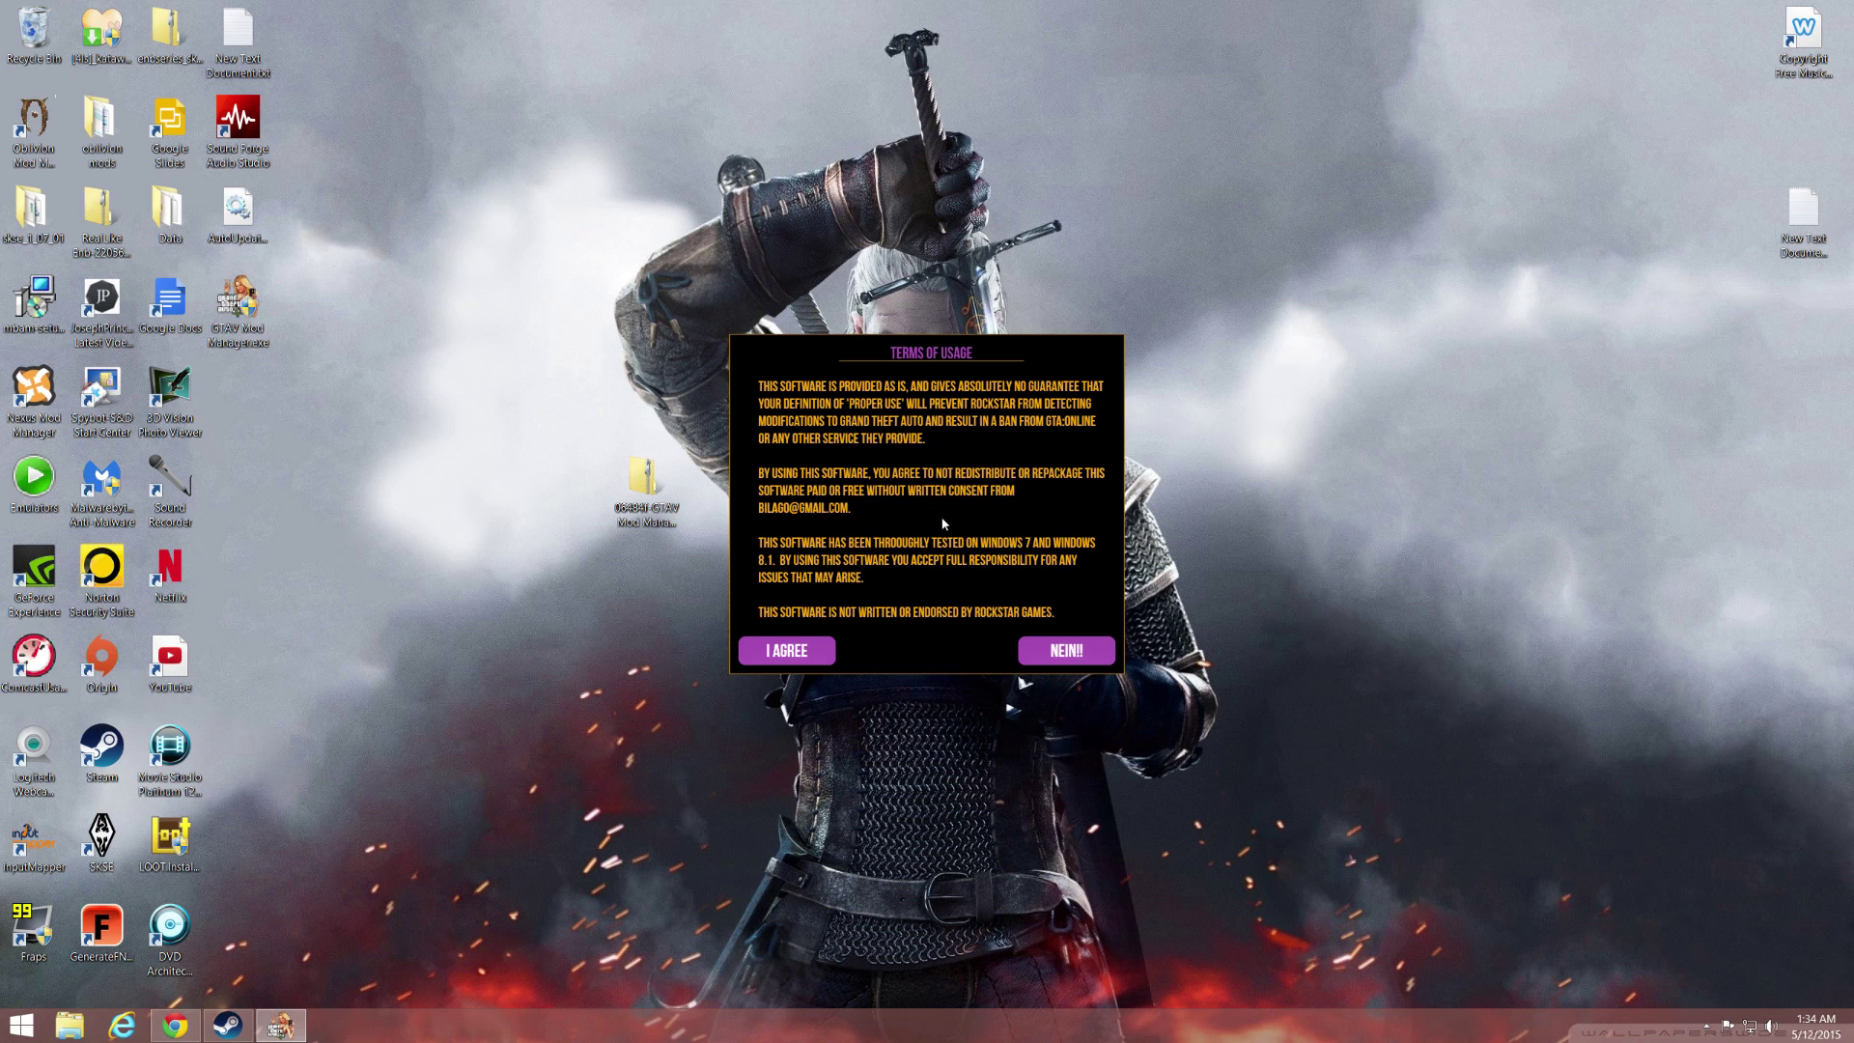
Accept the terms of usage and confirm first-time setup for the Steam version.
{"action": "left_click", "coordinate": [829, 645]}
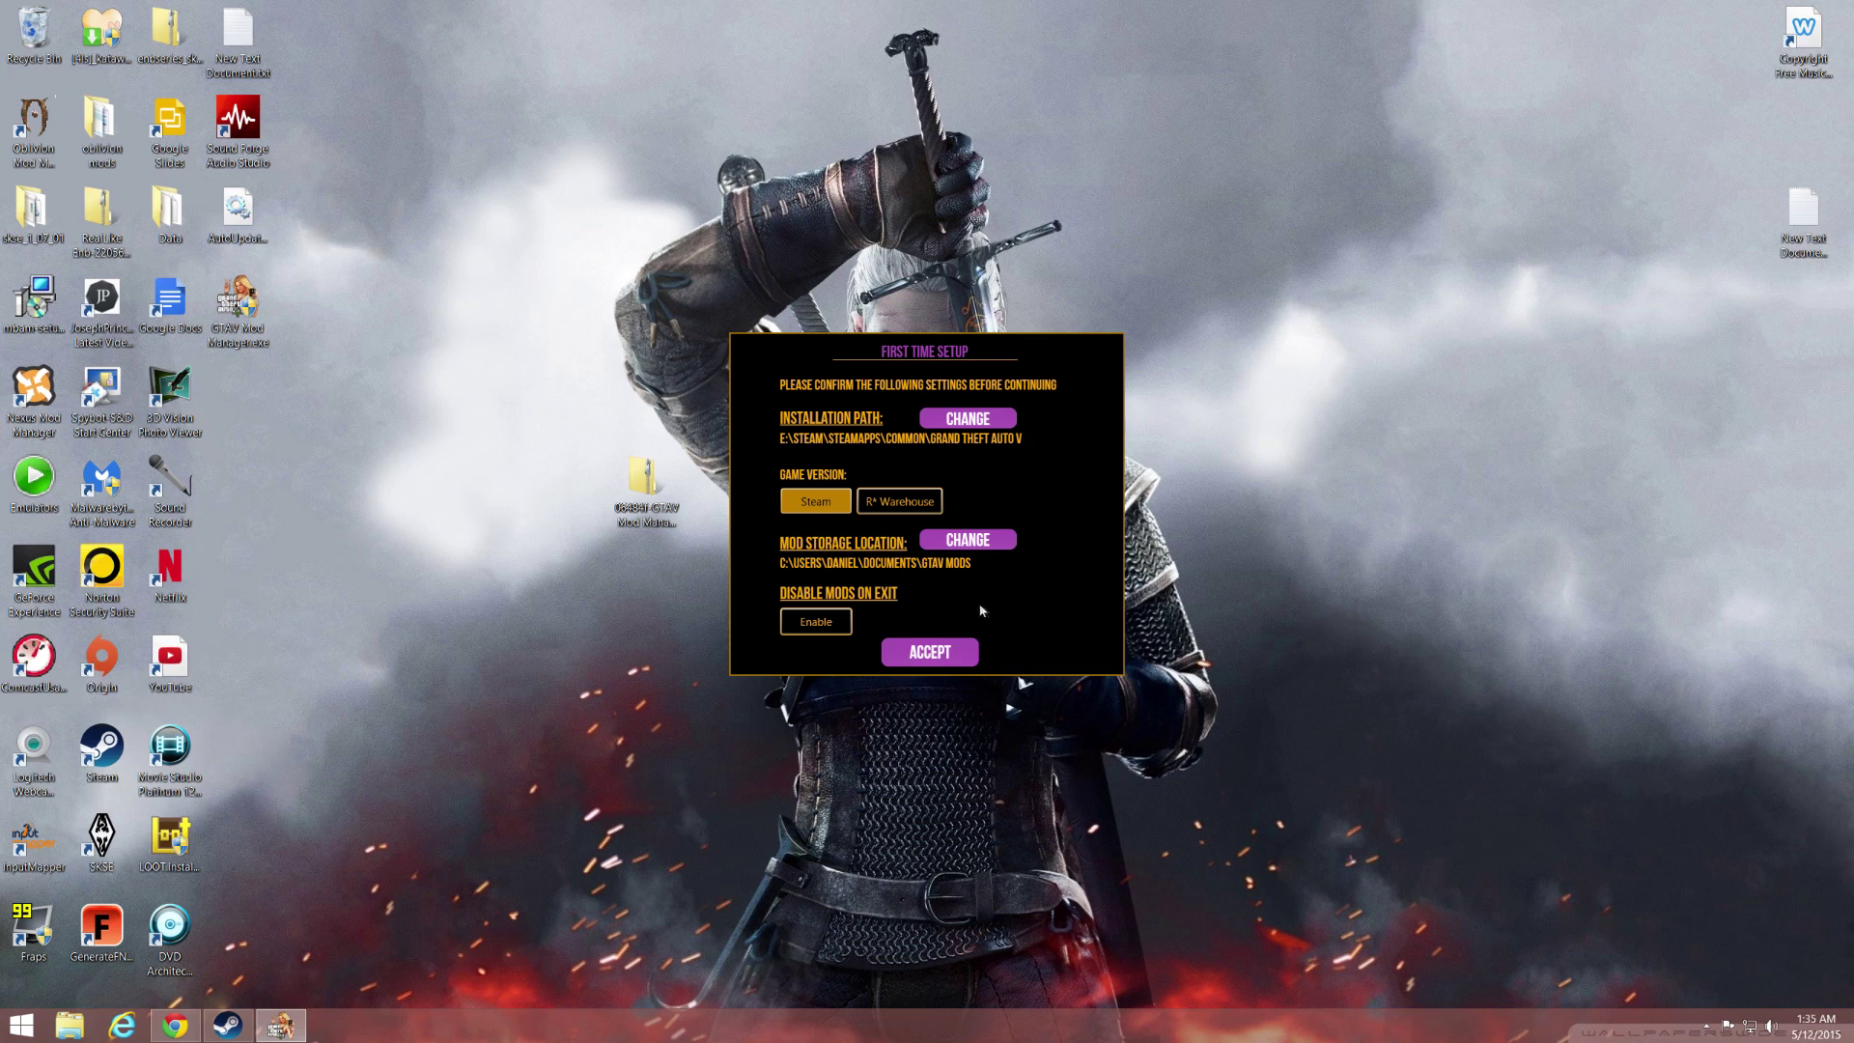
{"action": "left_click", "coordinate": [961, 656]}
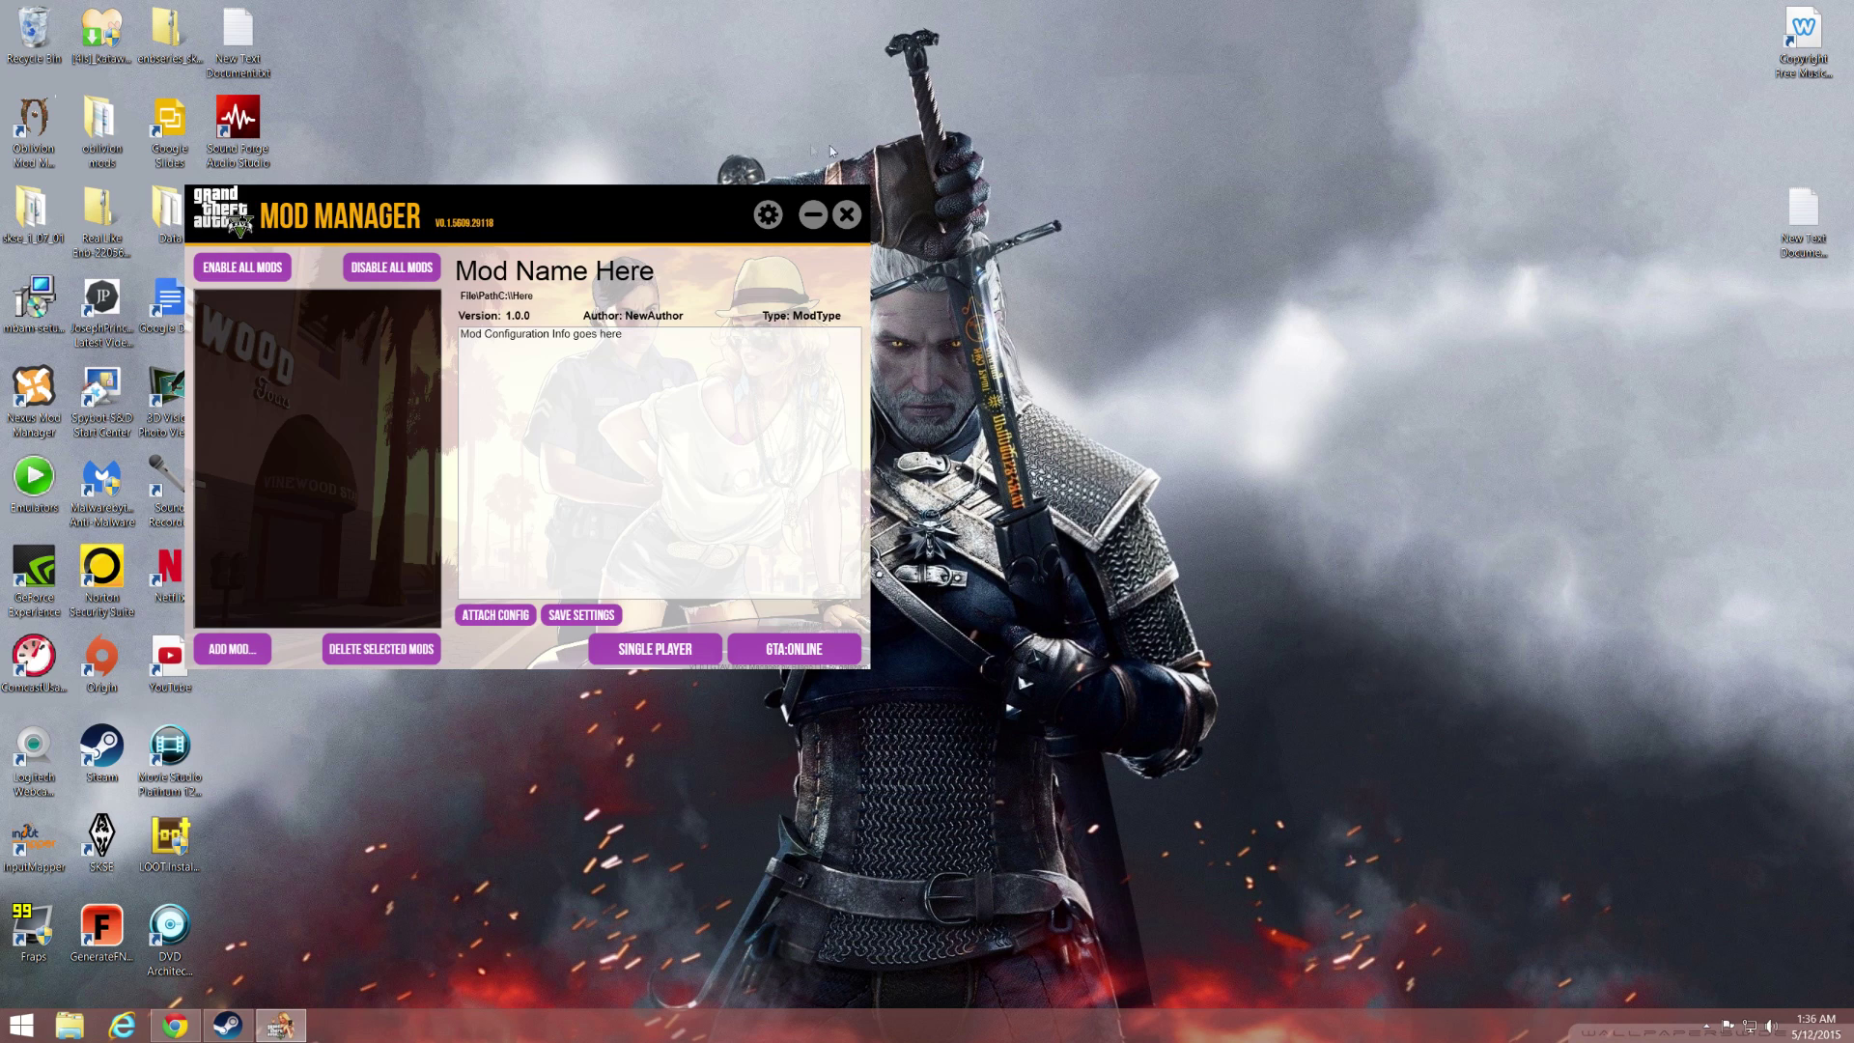
Move the GTAV Mod Manager window, now listing the enabled mods, to the screen centre.
{"action": "left_click_drag", "start_coordinate": [553, 213], "coordinate": [904, 365]}
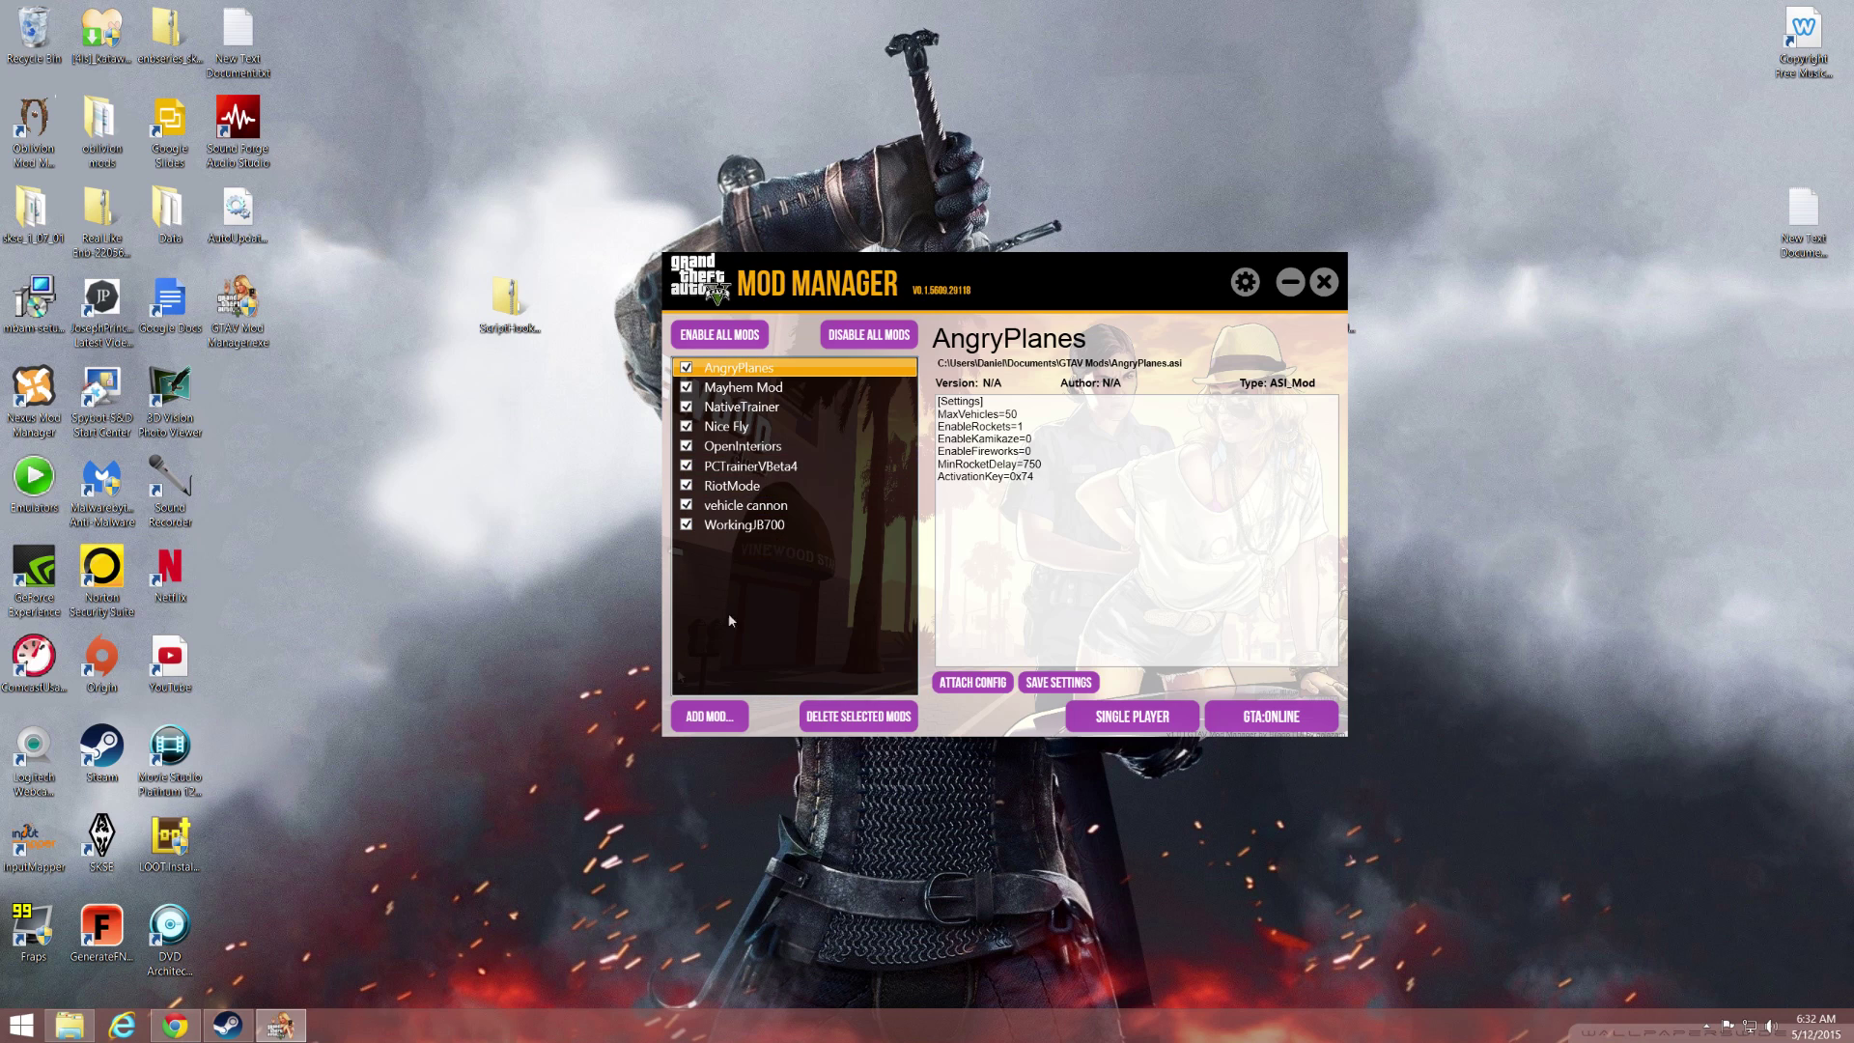
Bring up the recent-locations list on the taskbar's File Explorer icon.
{"action": "right_click", "coordinate": [82, 1031]}
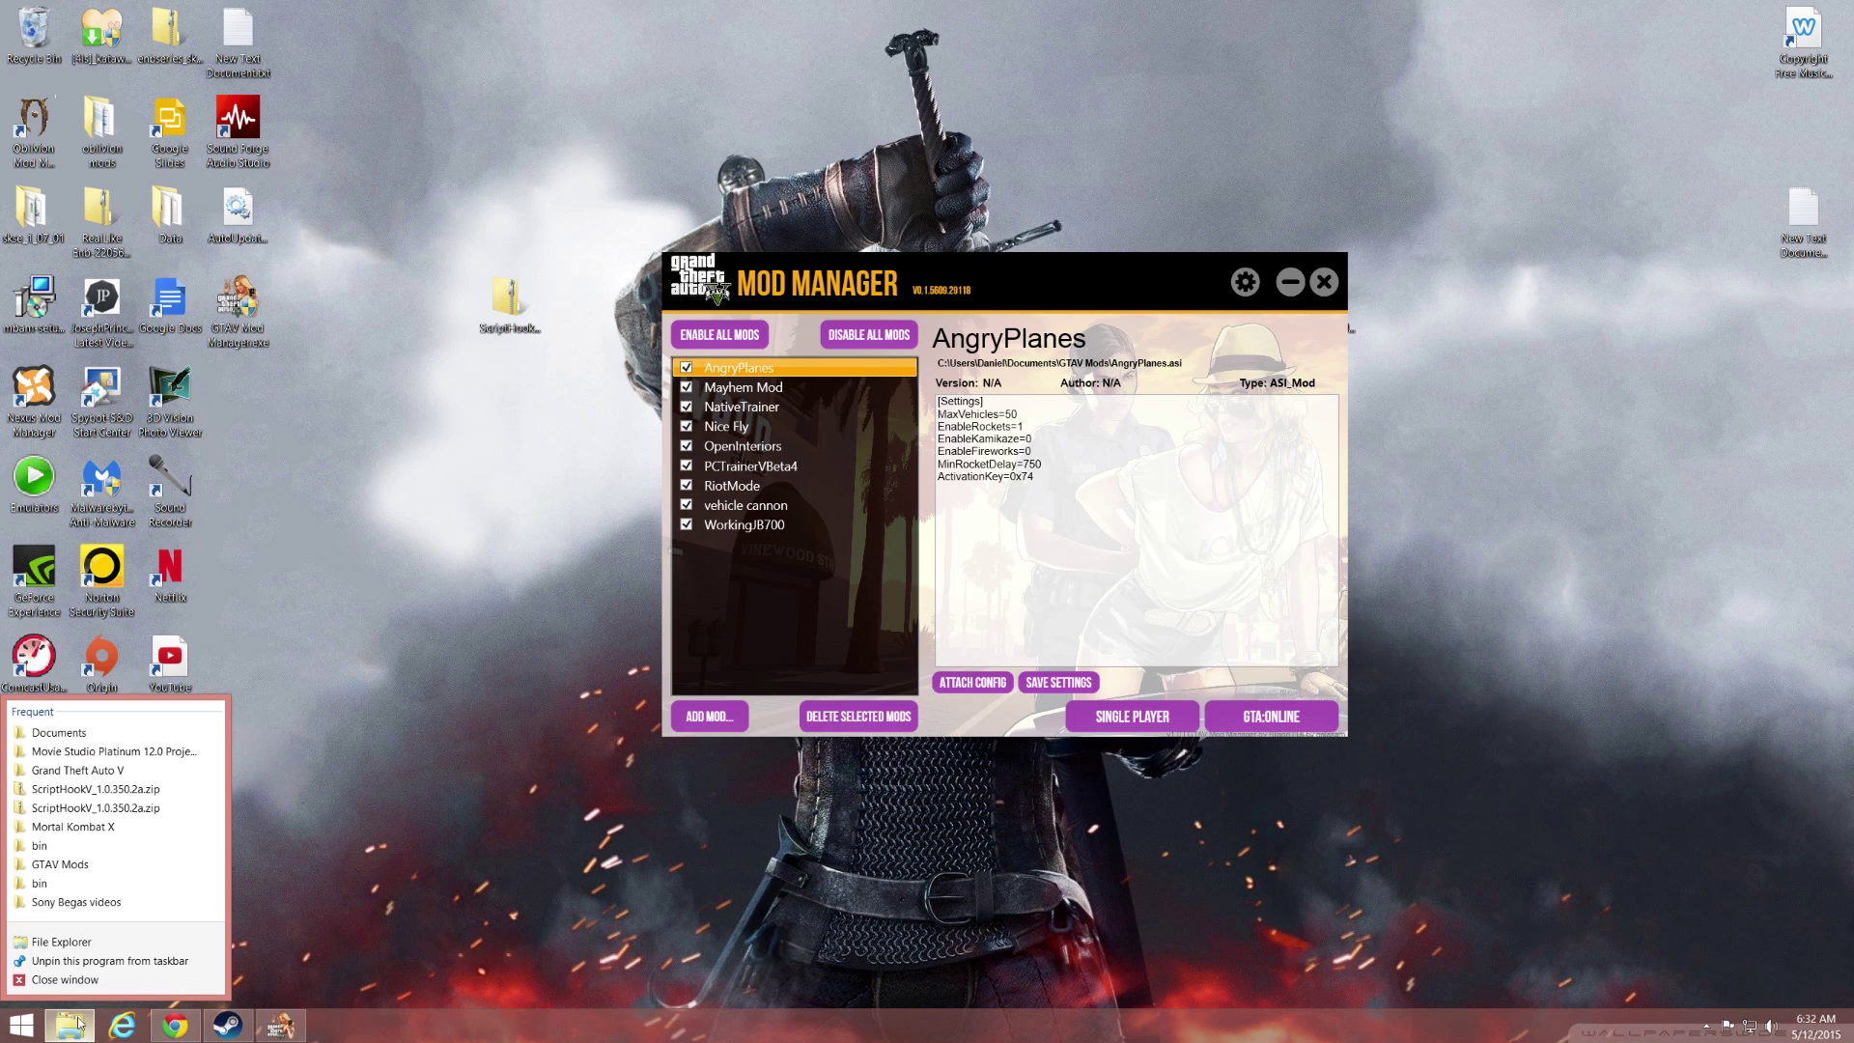
Start a new File Explorer window and go to Documents > GTAV Mods.
{"action": "left_click", "coordinate": [106, 954]}
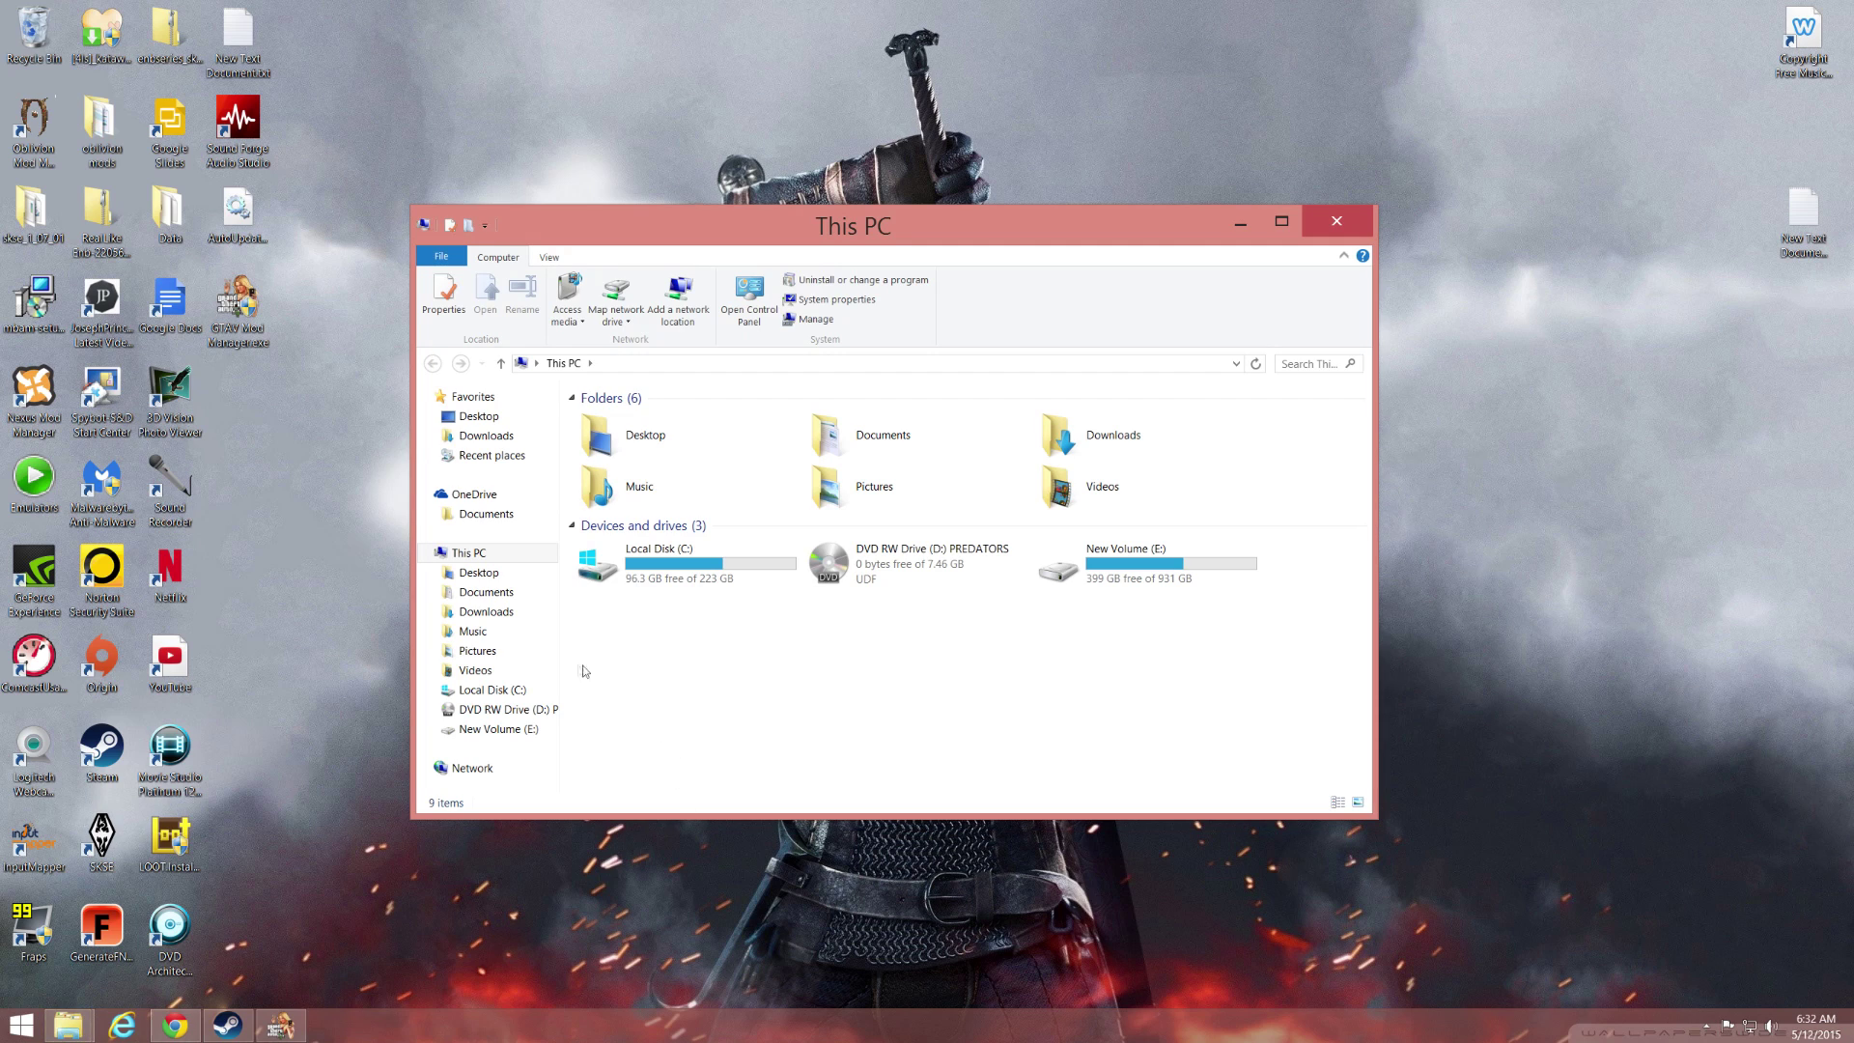
{"action": "left_click", "coordinate": [512, 596]}
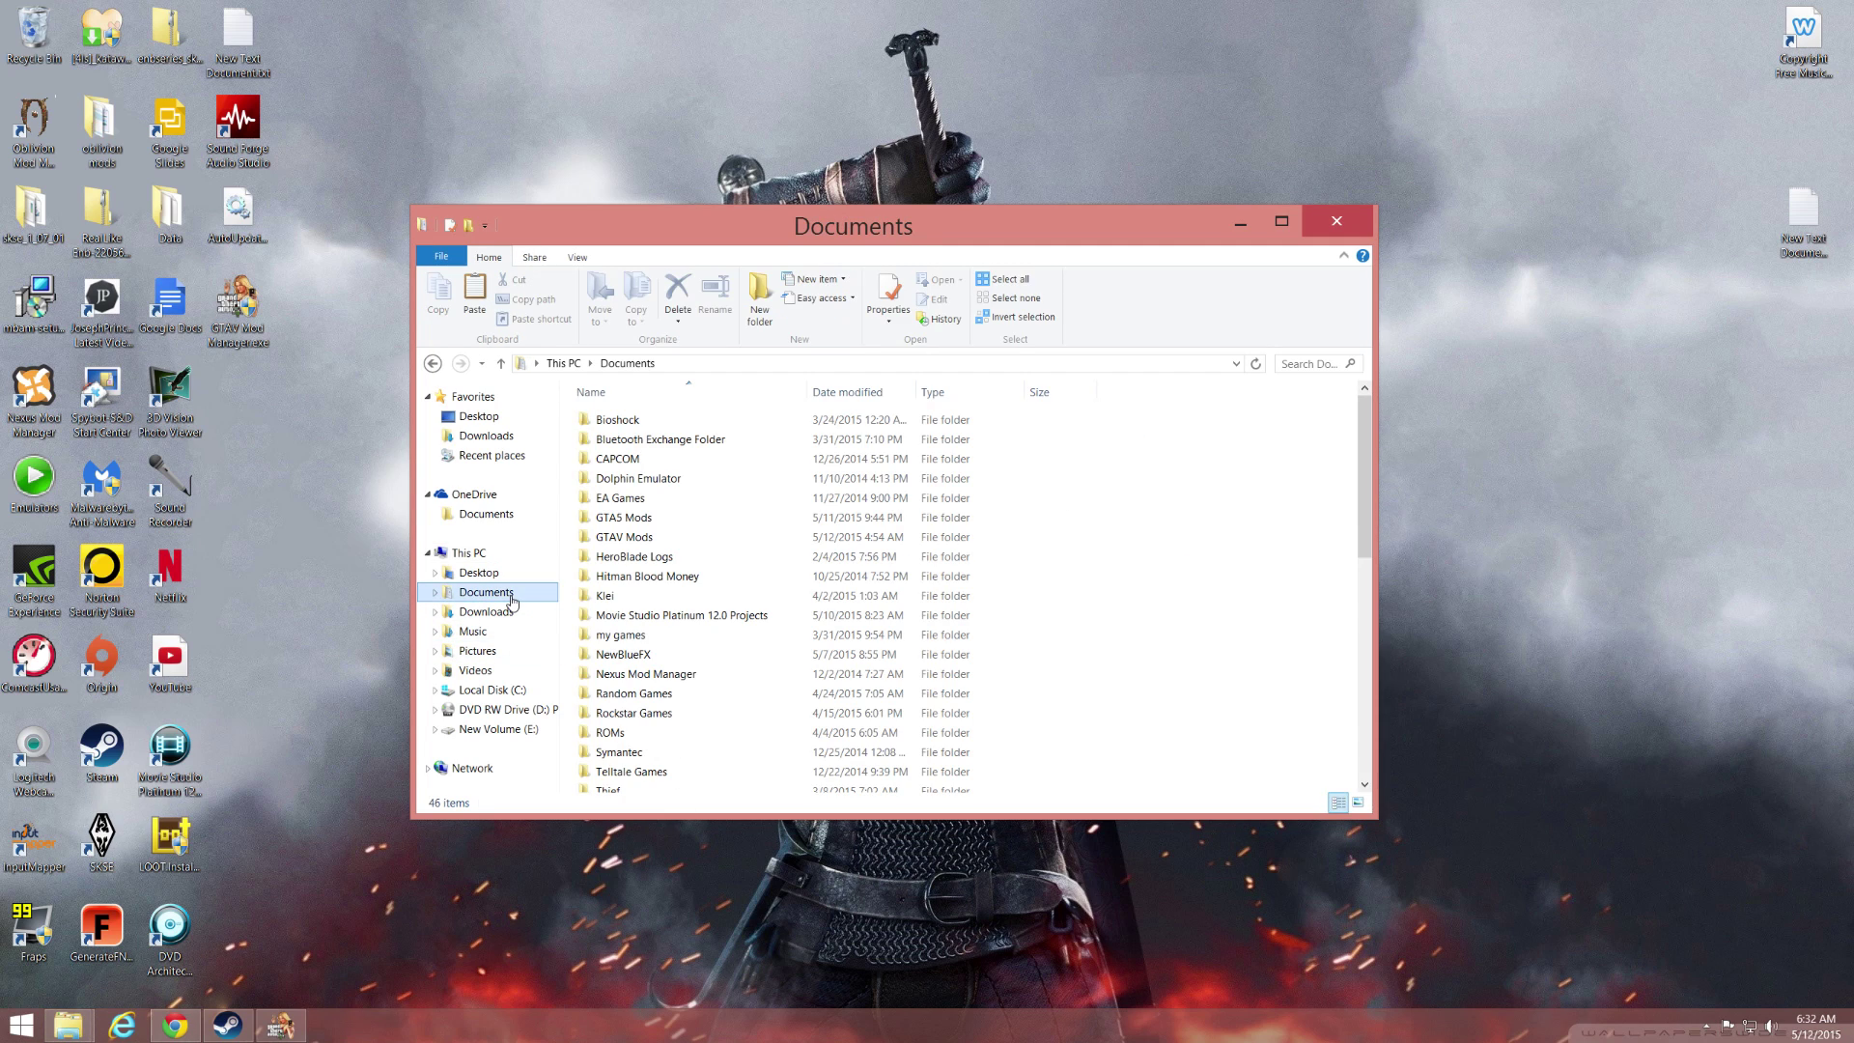
{"action": "double_click", "coordinate": [662, 537]}
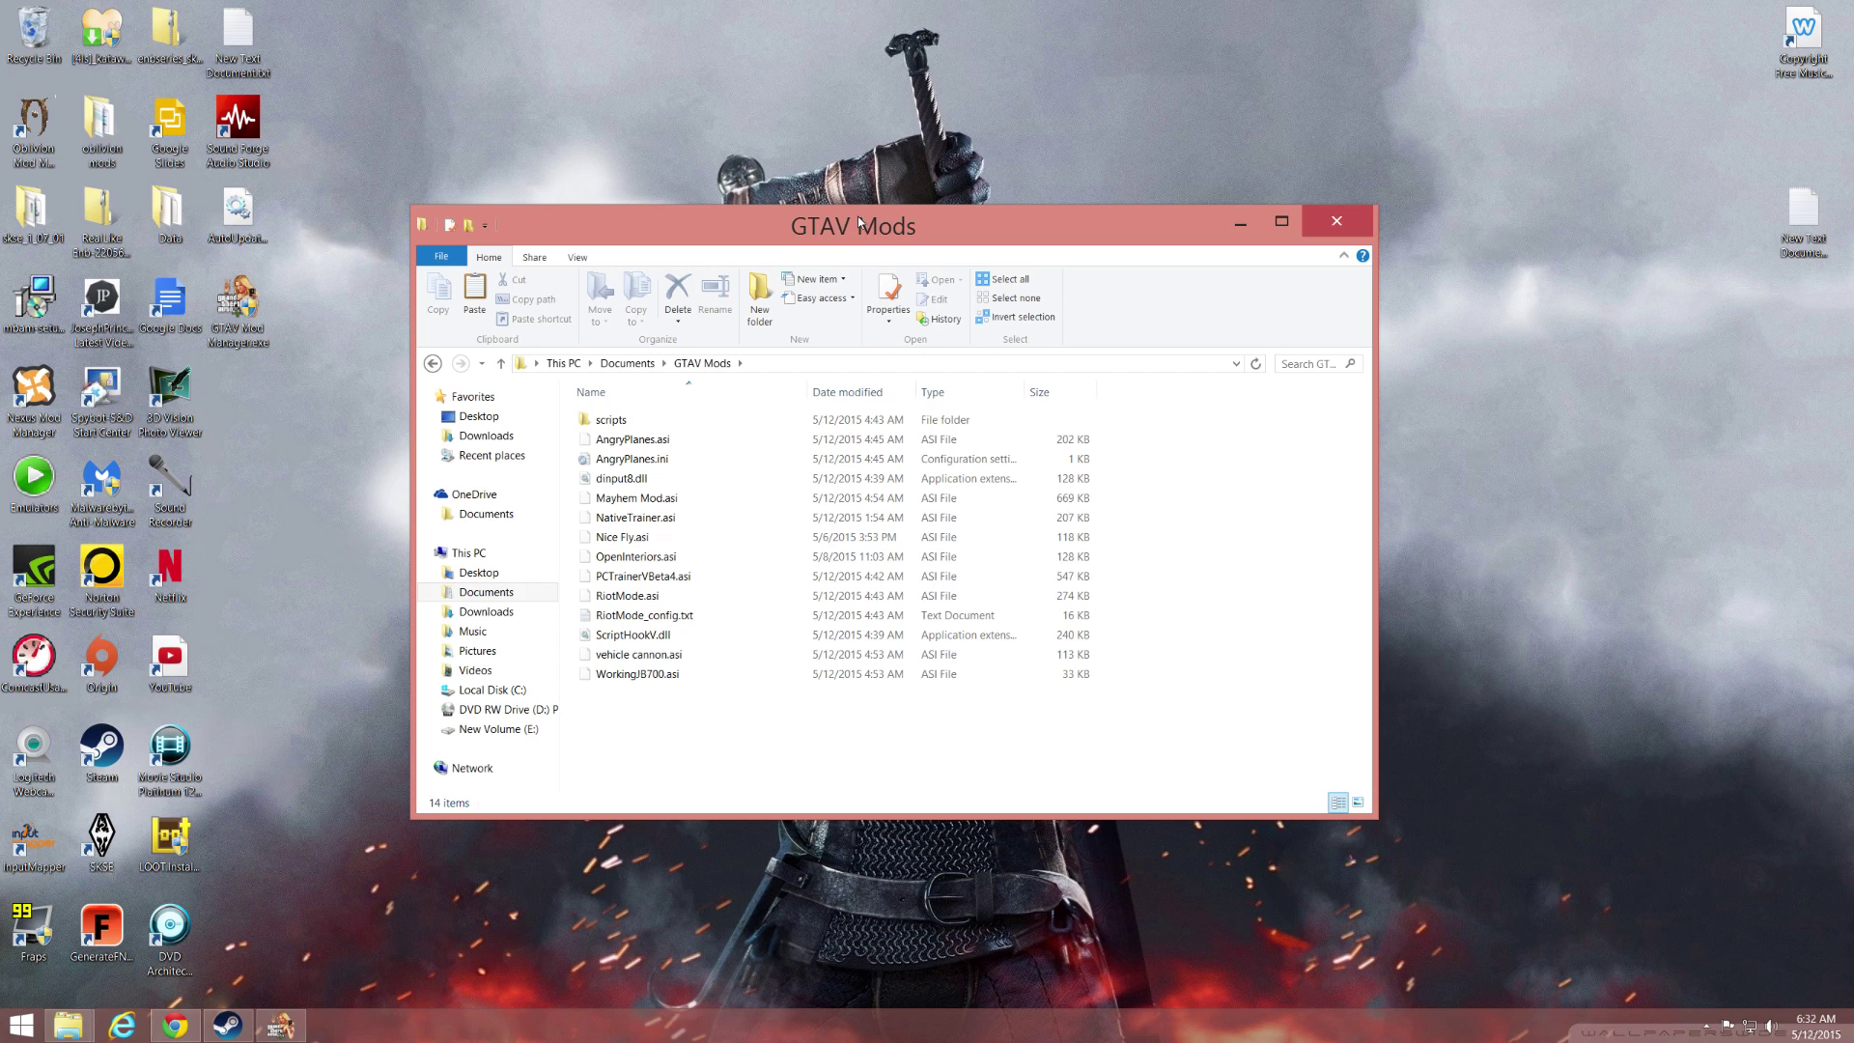
{"action": "left_click_drag", "start_coordinate": [860, 224], "coordinate": [949, 182]}
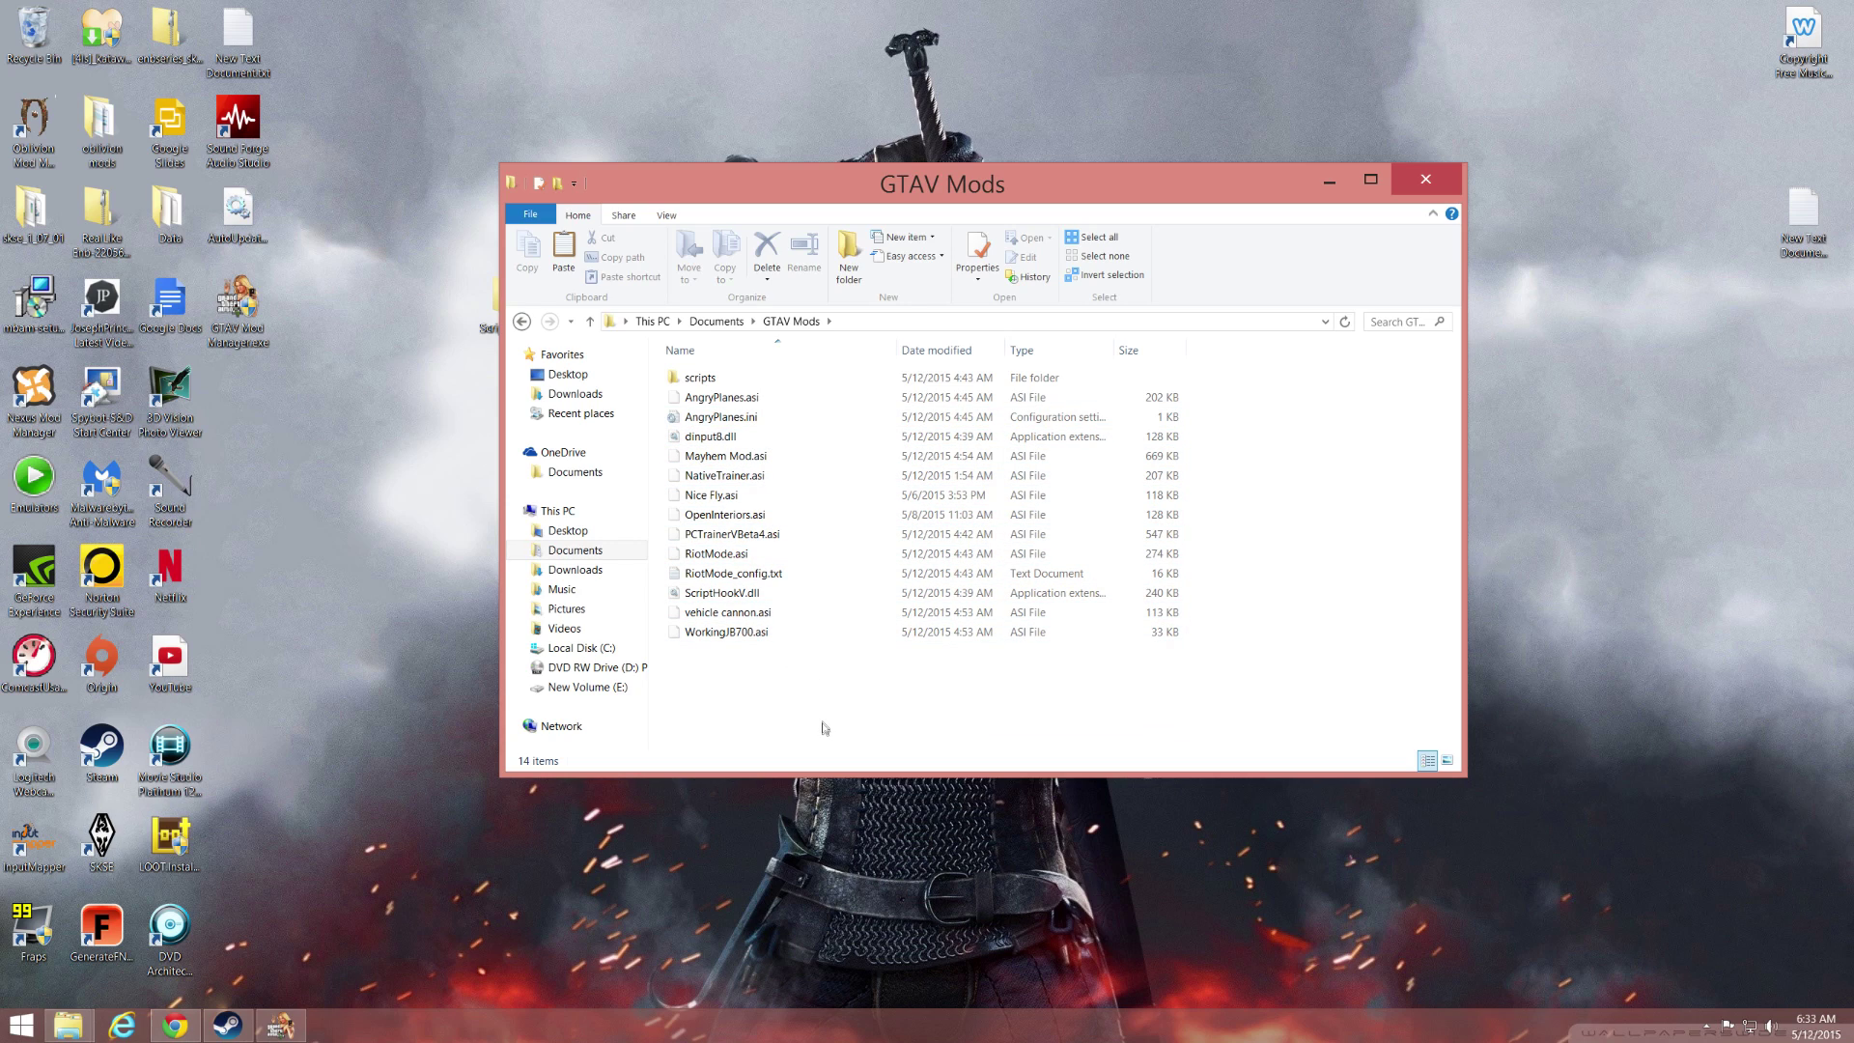
Check that the scripts\addins folder is empty, then close the Explorer window.
{"action": "double_click", "coordinate": [765, 383]}
{"action": "double_click", "coordinate": [763, 378]}
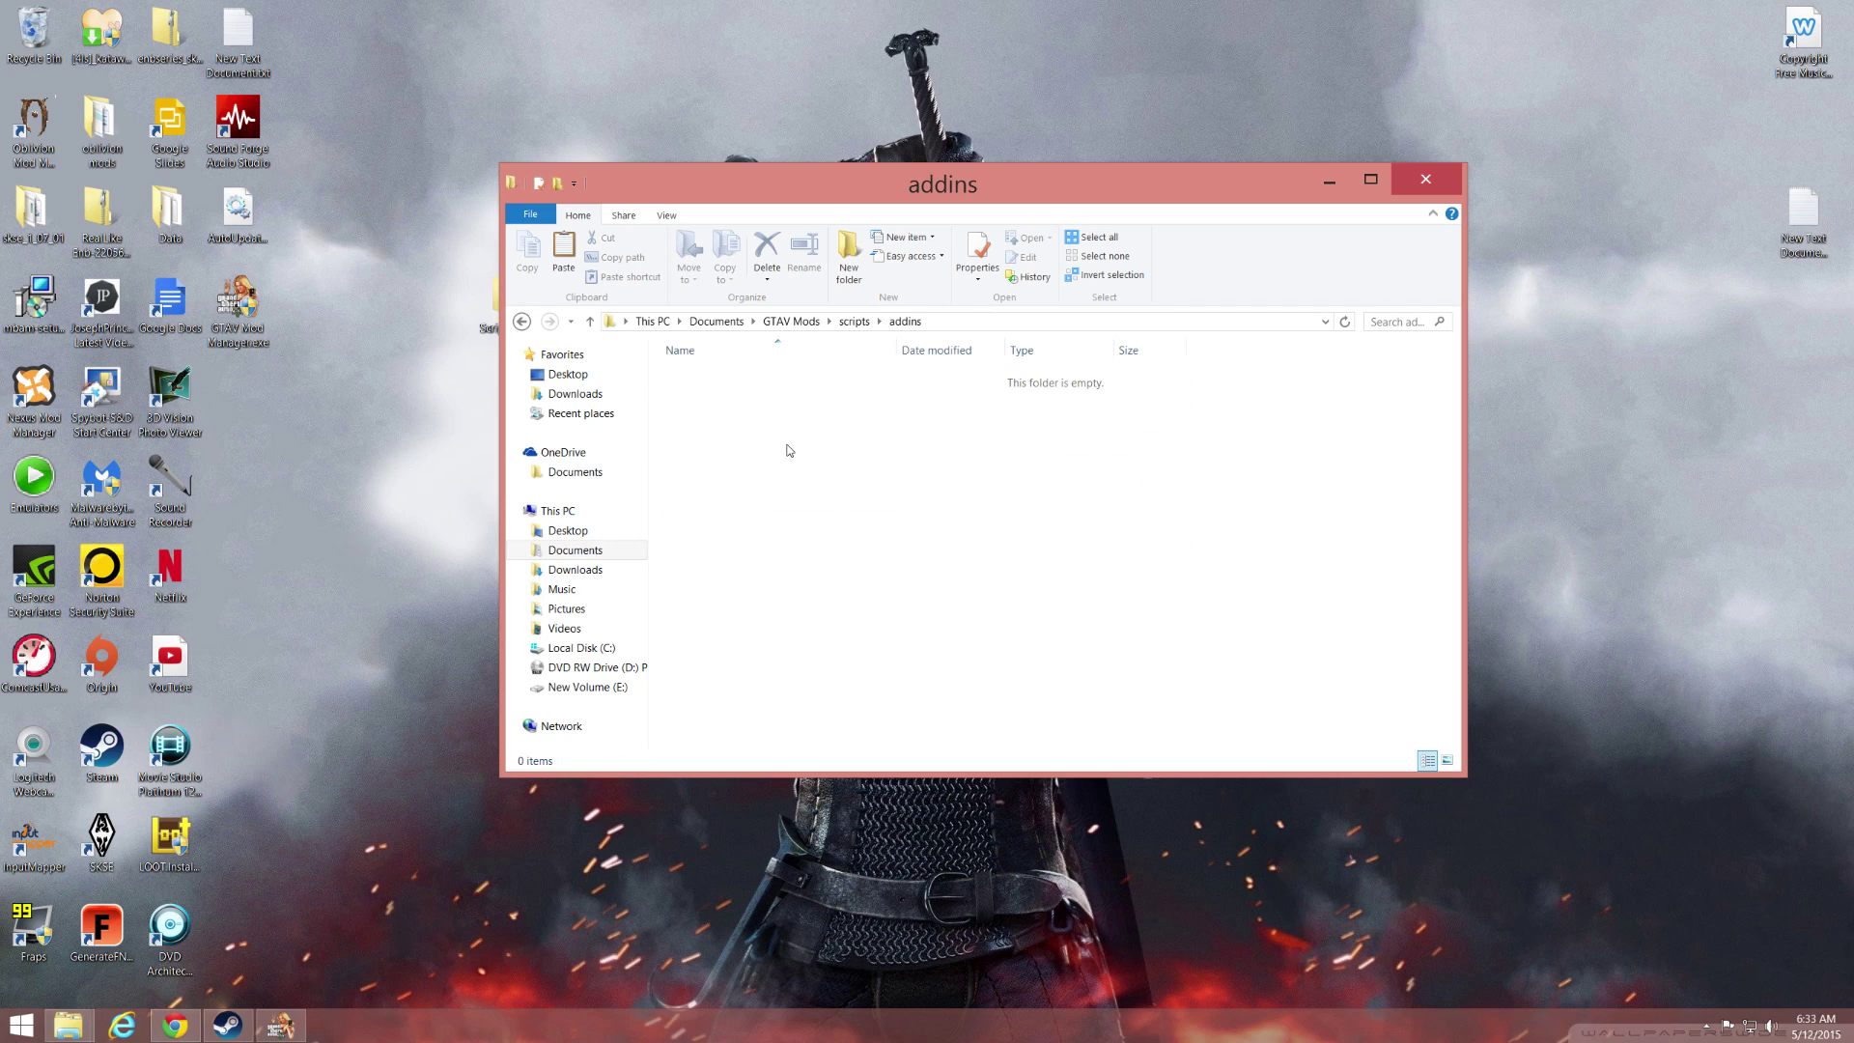
{"action": "key", "text": "BackSpace"}
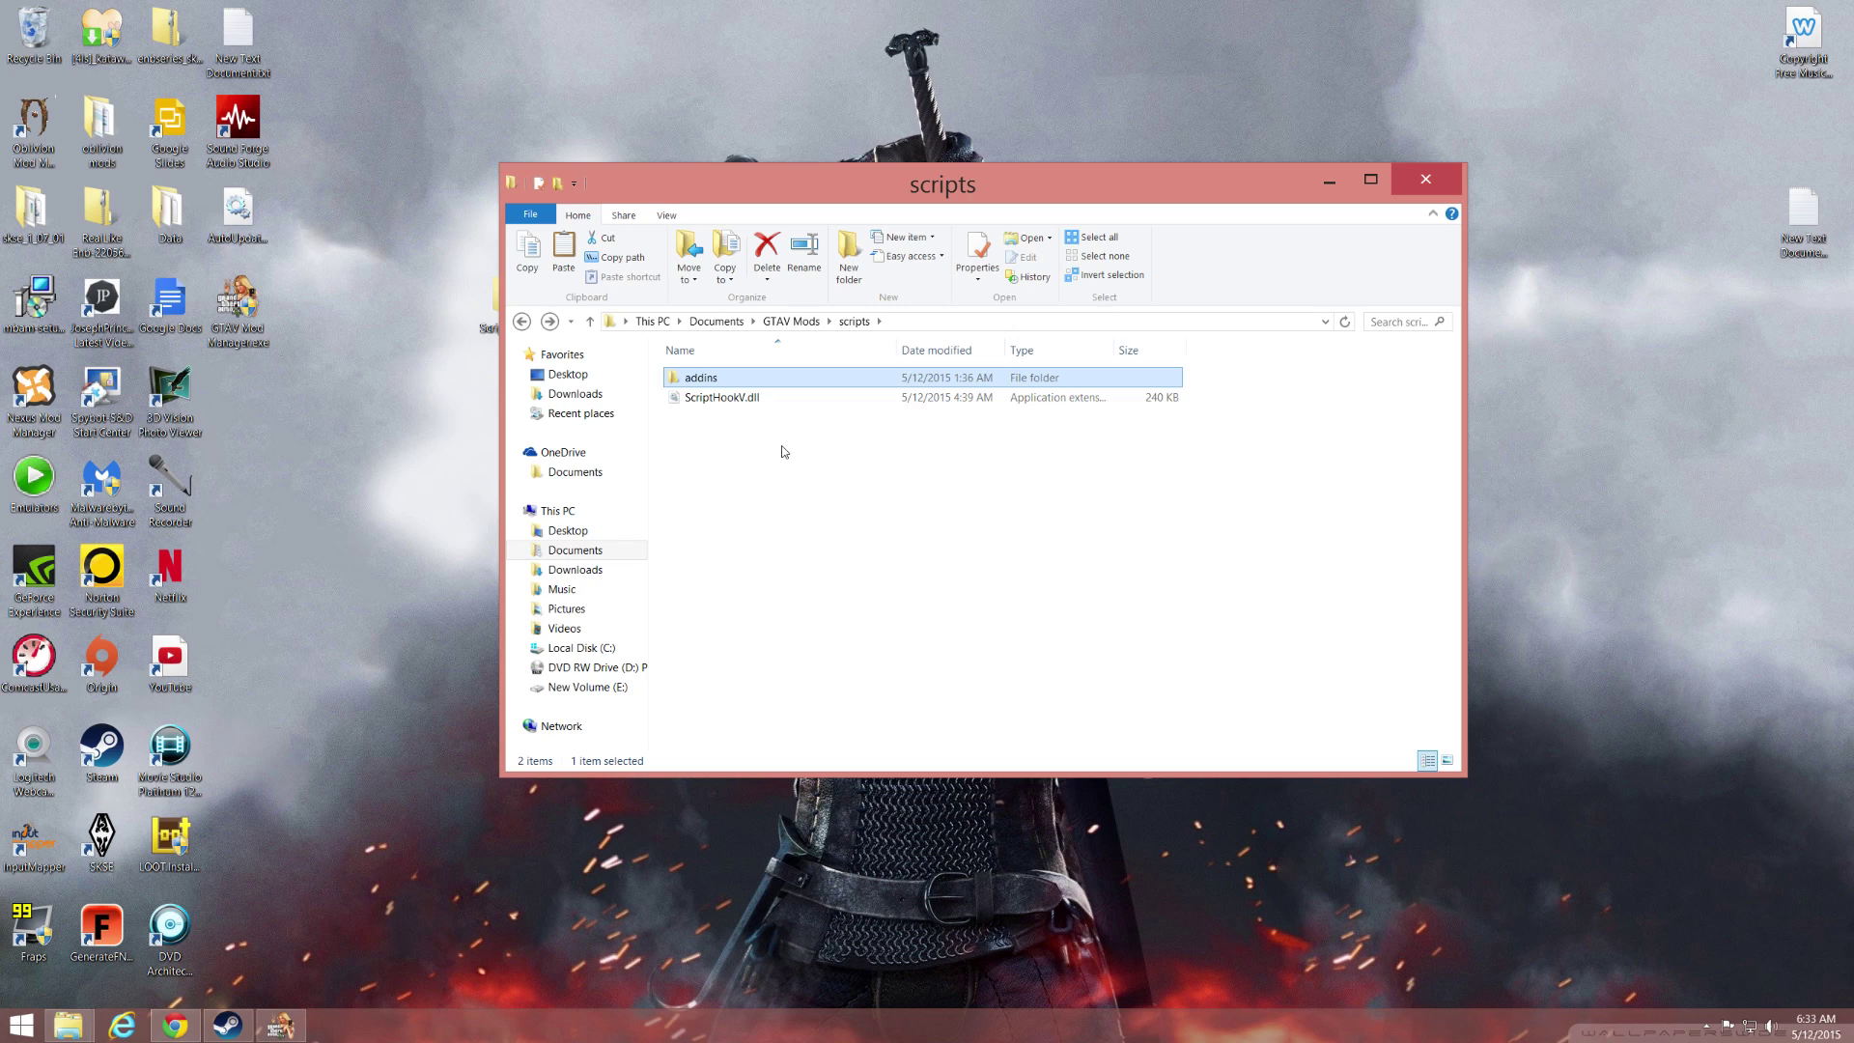
{"action": "key", "text": "BackSpace"}
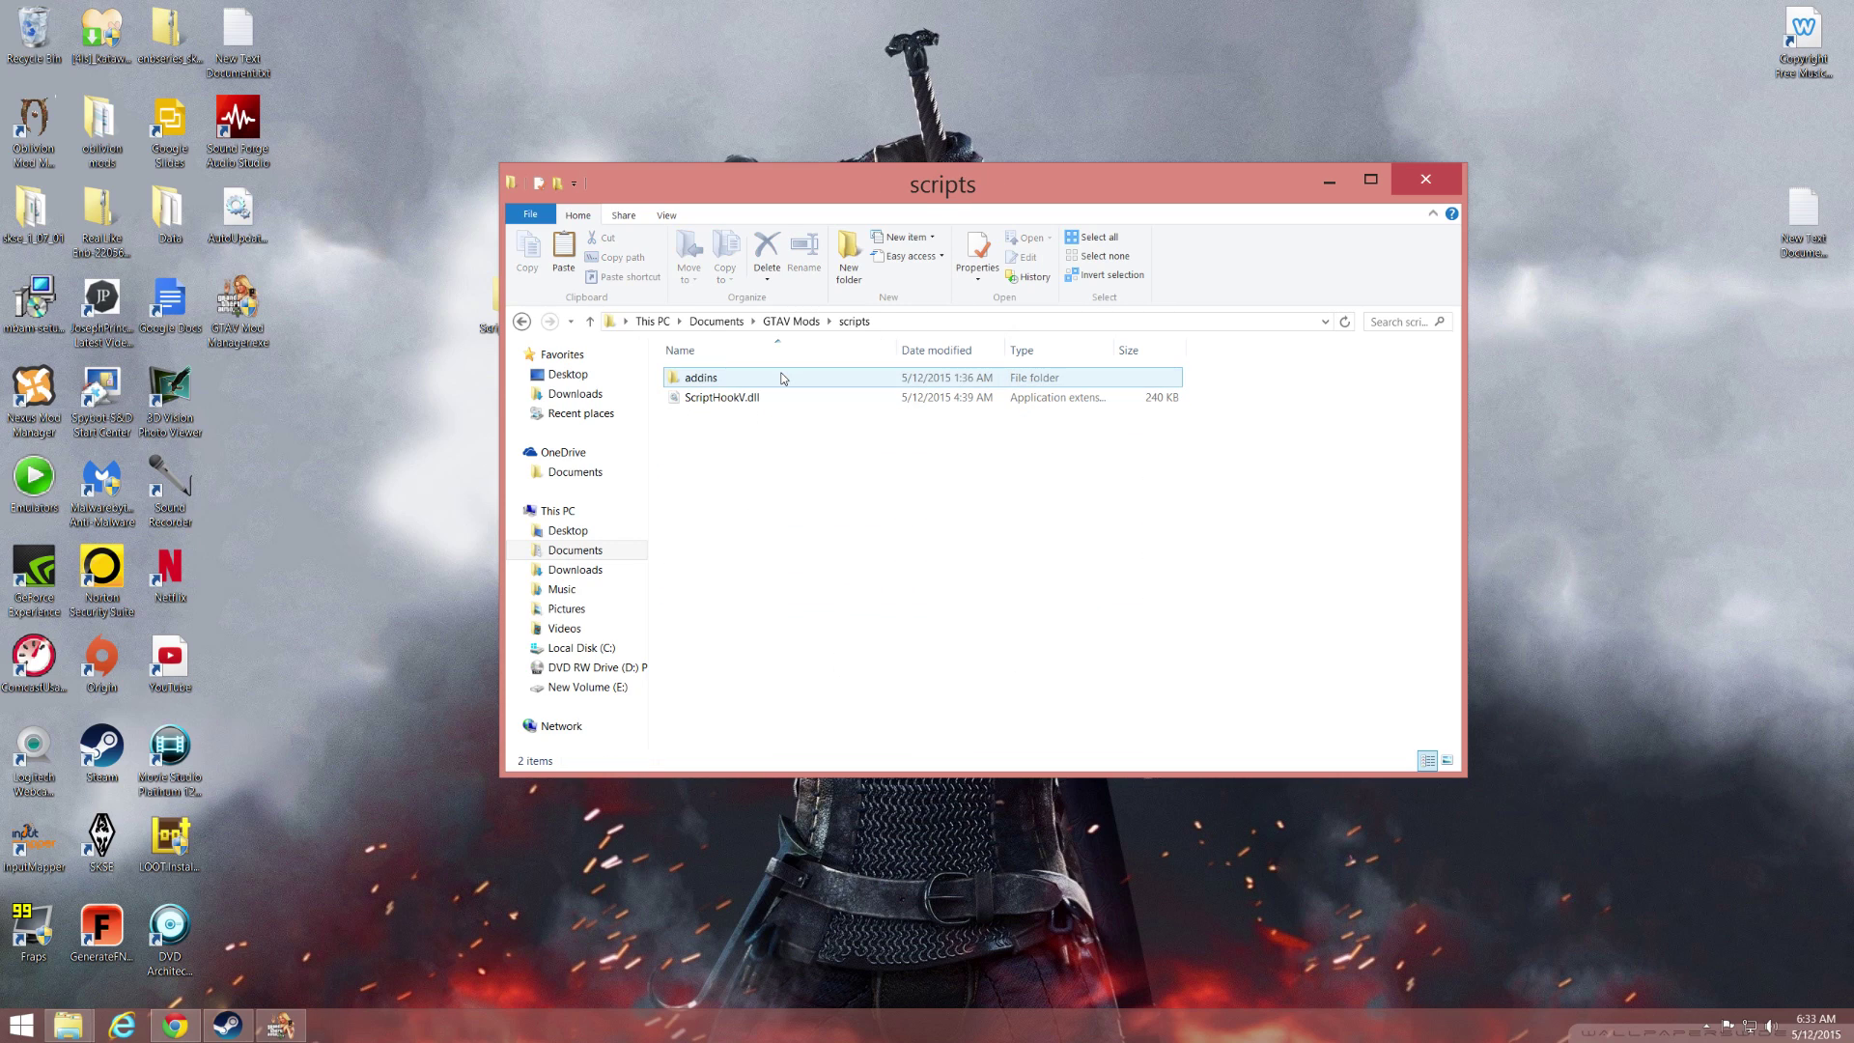
{"action": "double_click", "coordinate": [782, 378]}
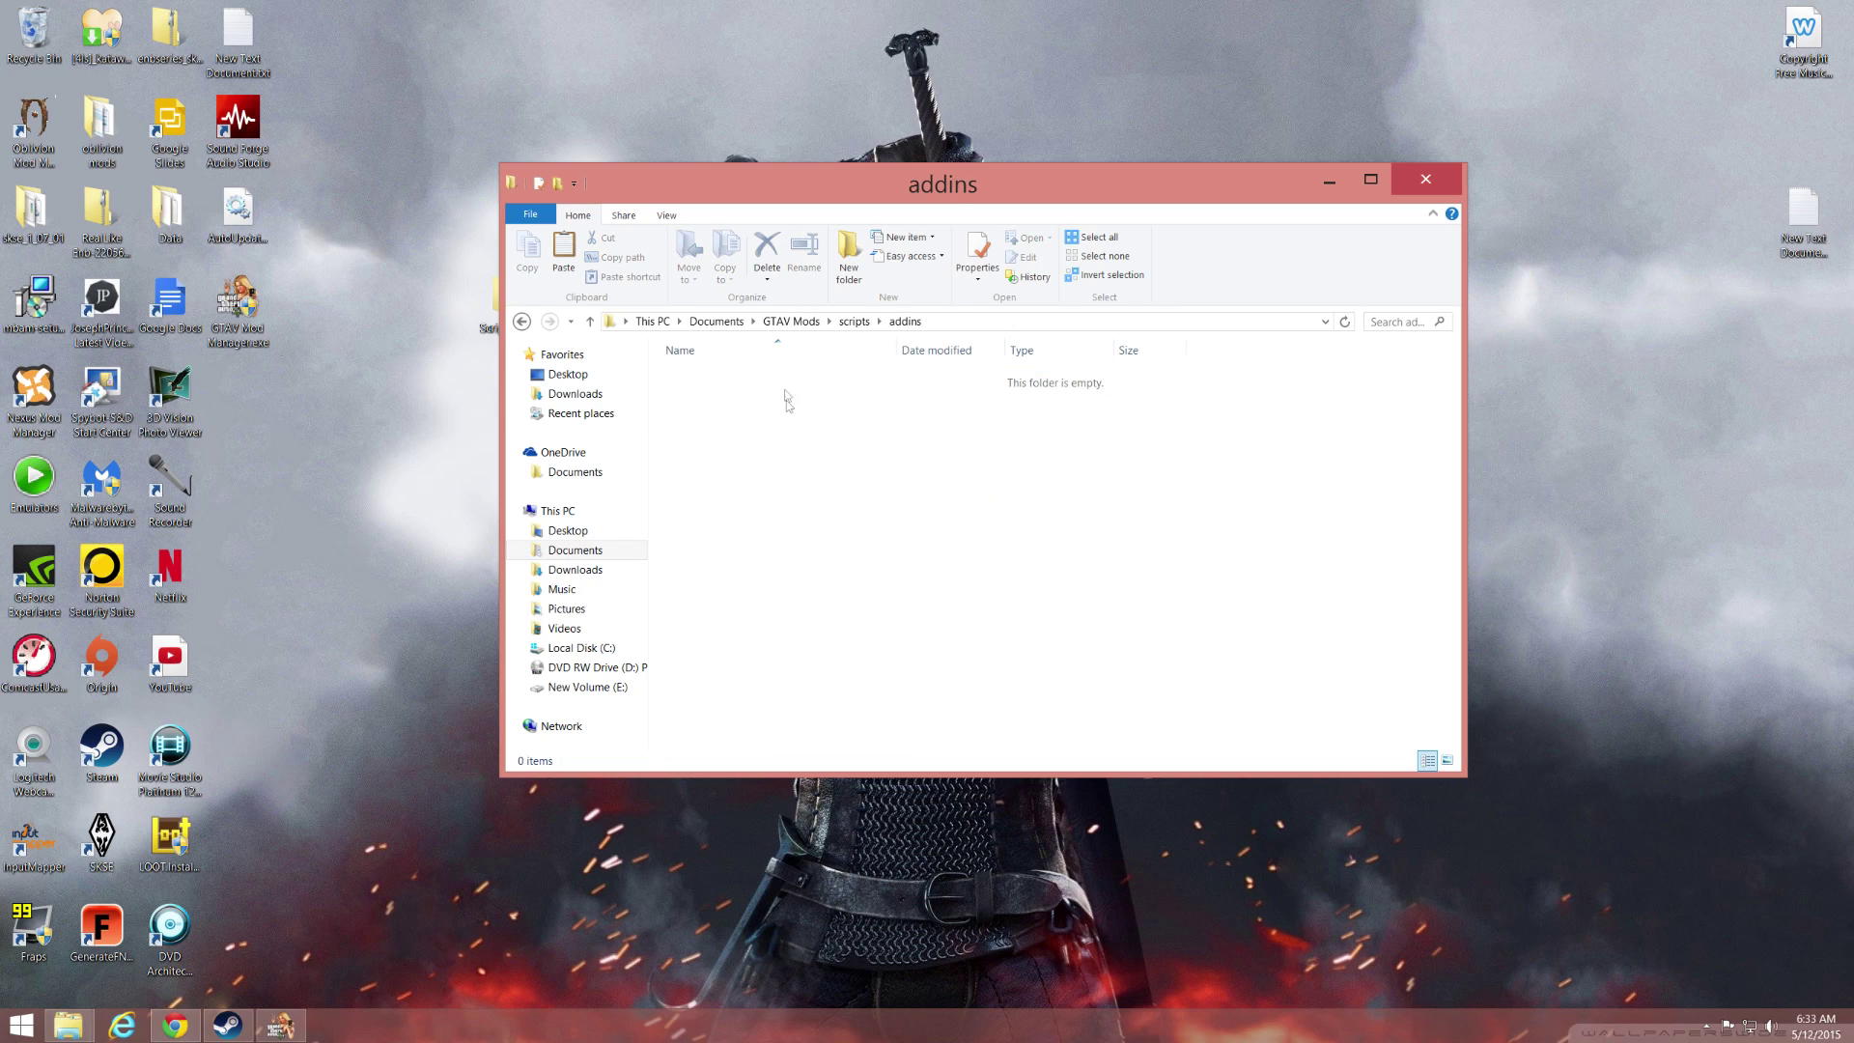
{"action": "left_click", "coordinate": [1424, 182]}
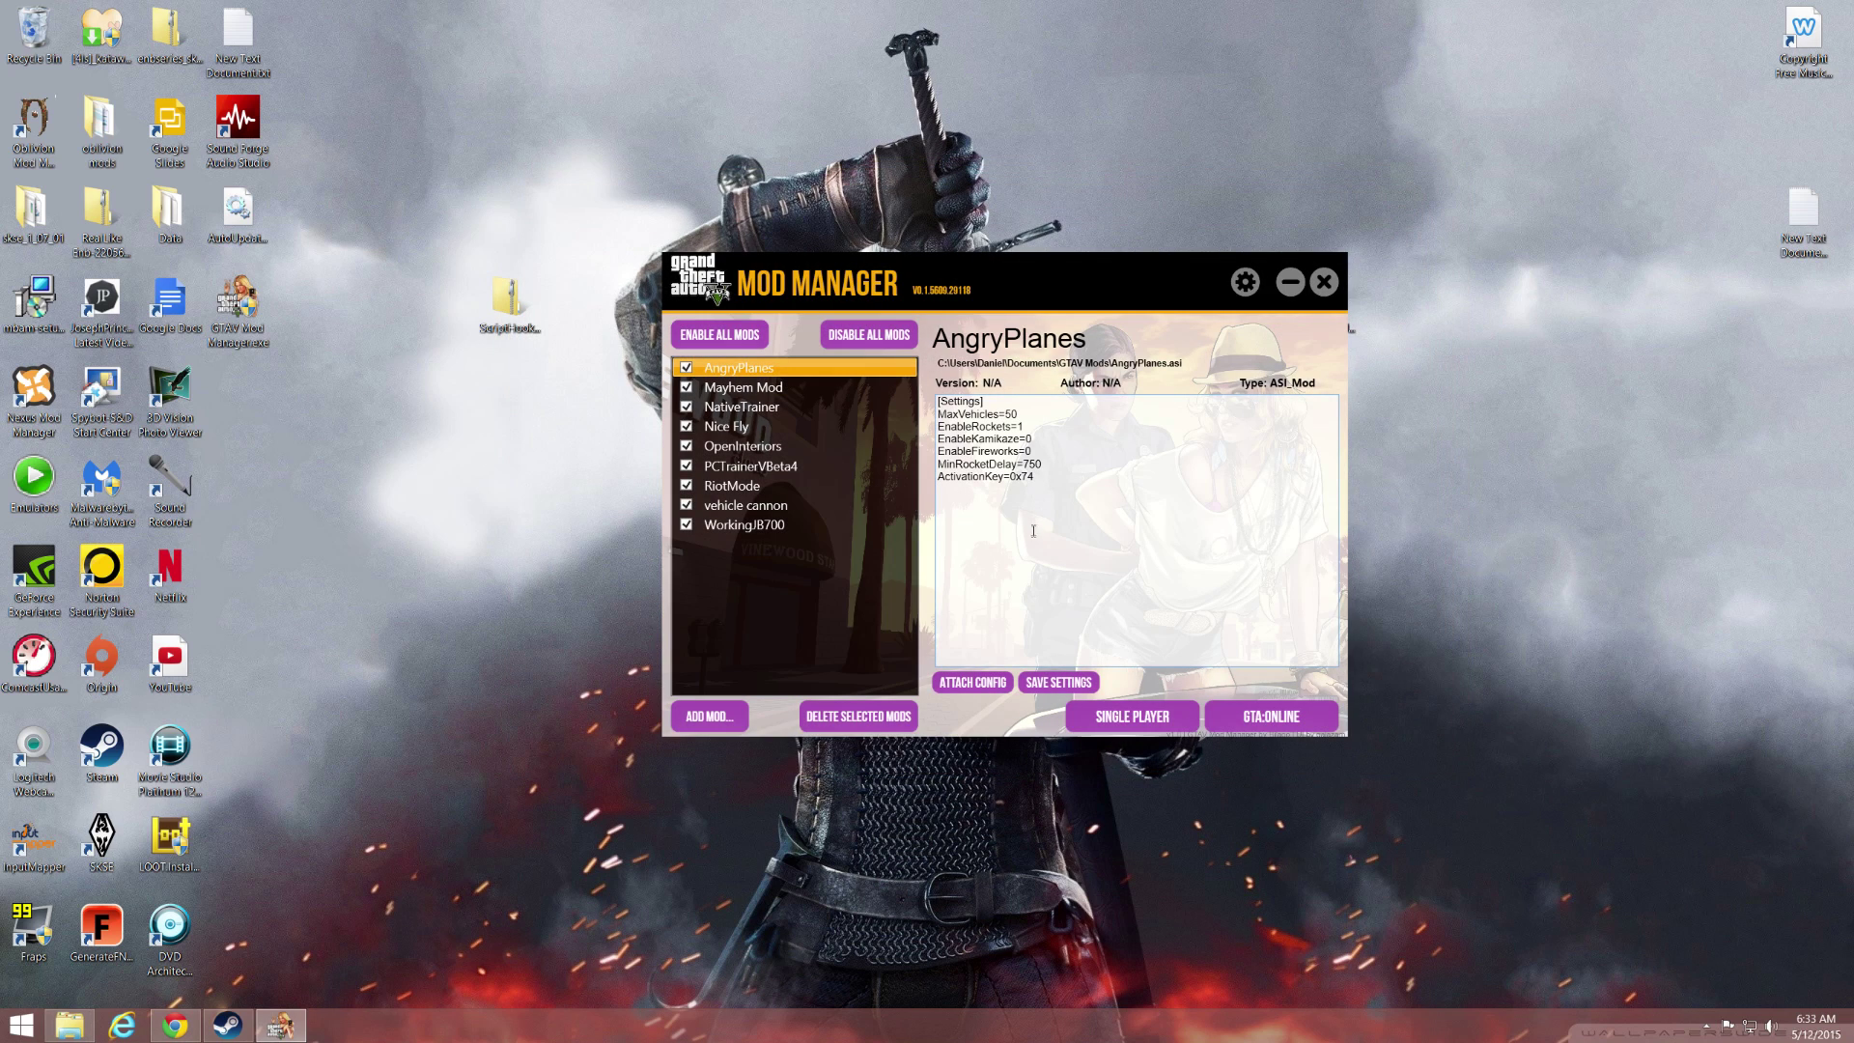